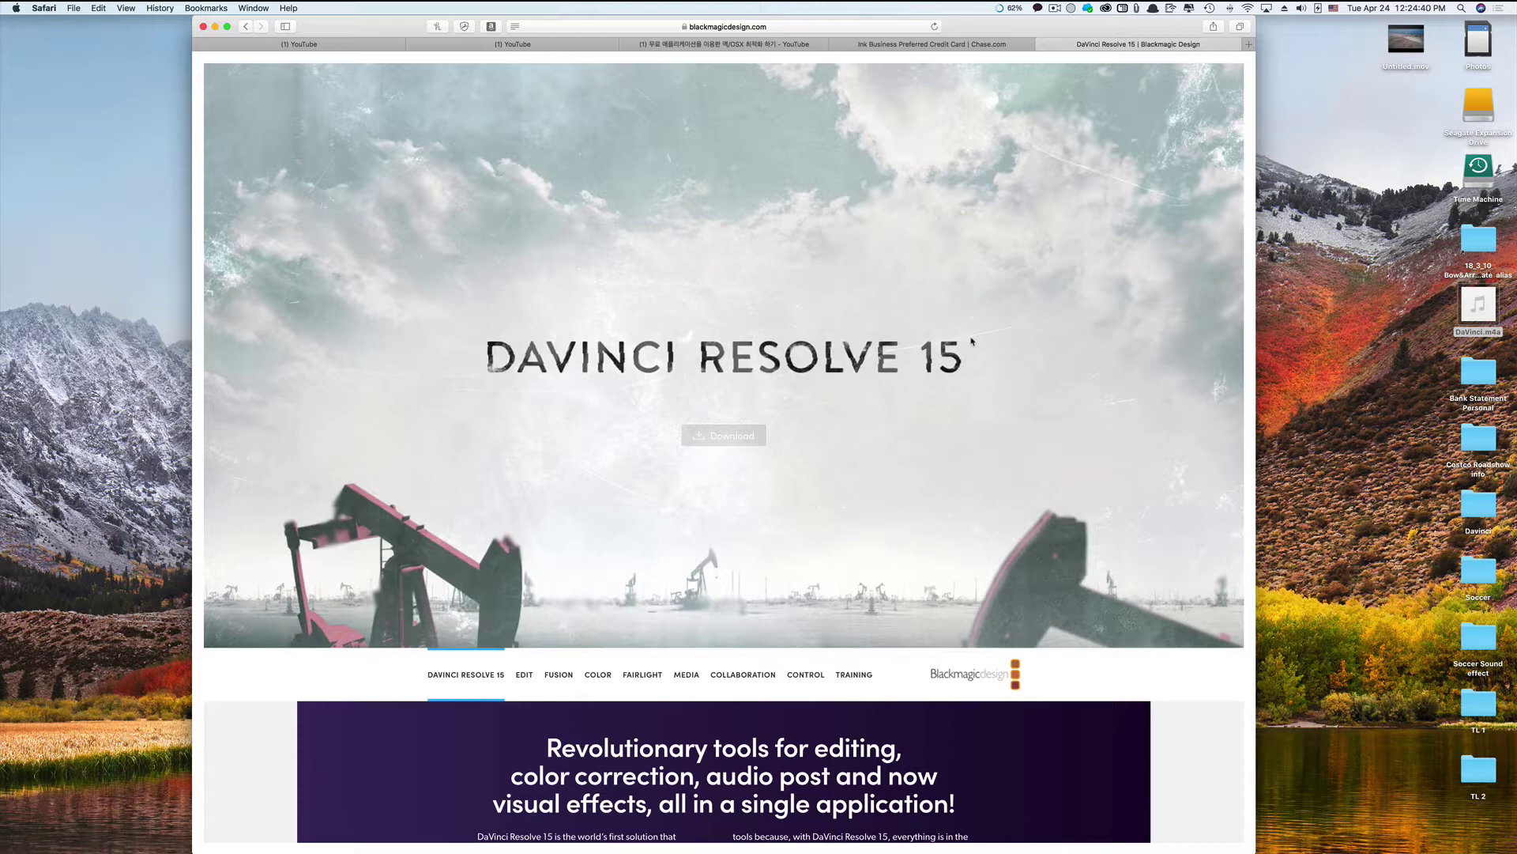
# Step: Download the free DaVinci Resolve 15 Beta for Mac OS X from the Blackmagic Design product page
pyautogui.scroll(-1, 716, 496)
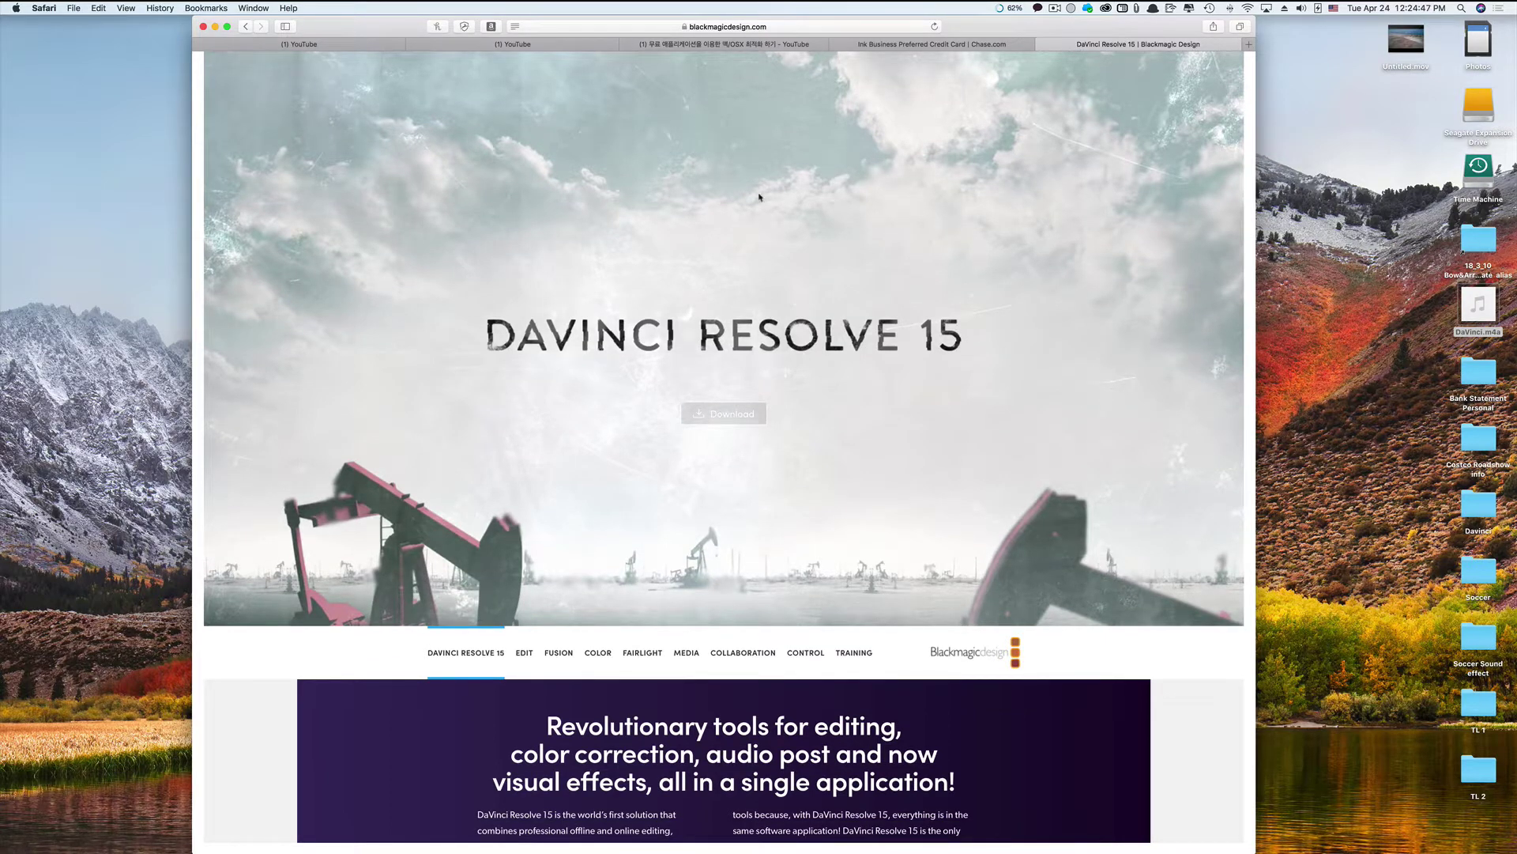
pyautogui.scroll(1, 755, 195)
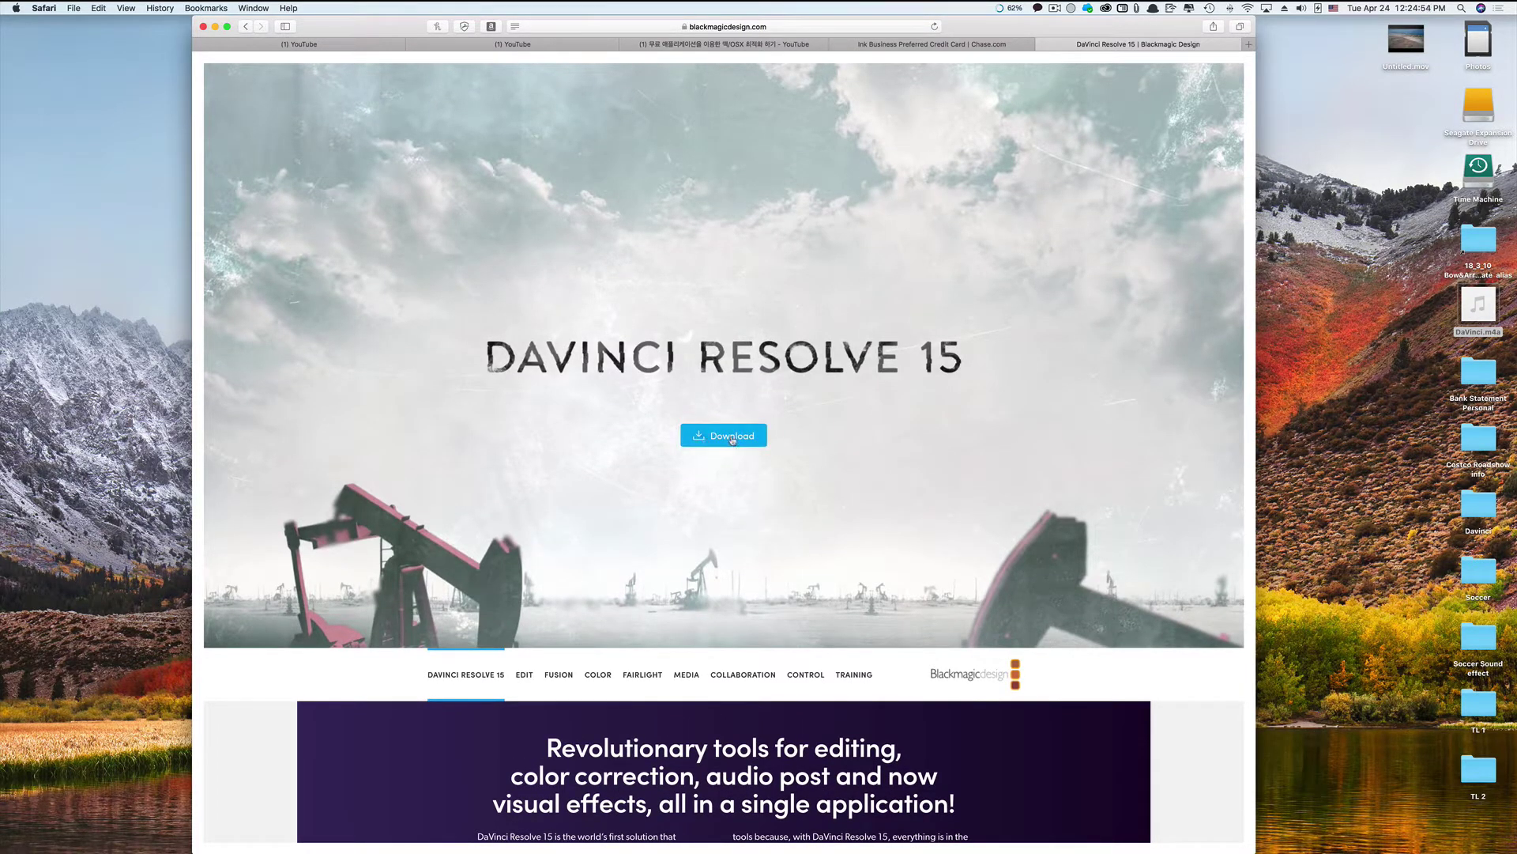
pyautogui.click(732, 437)
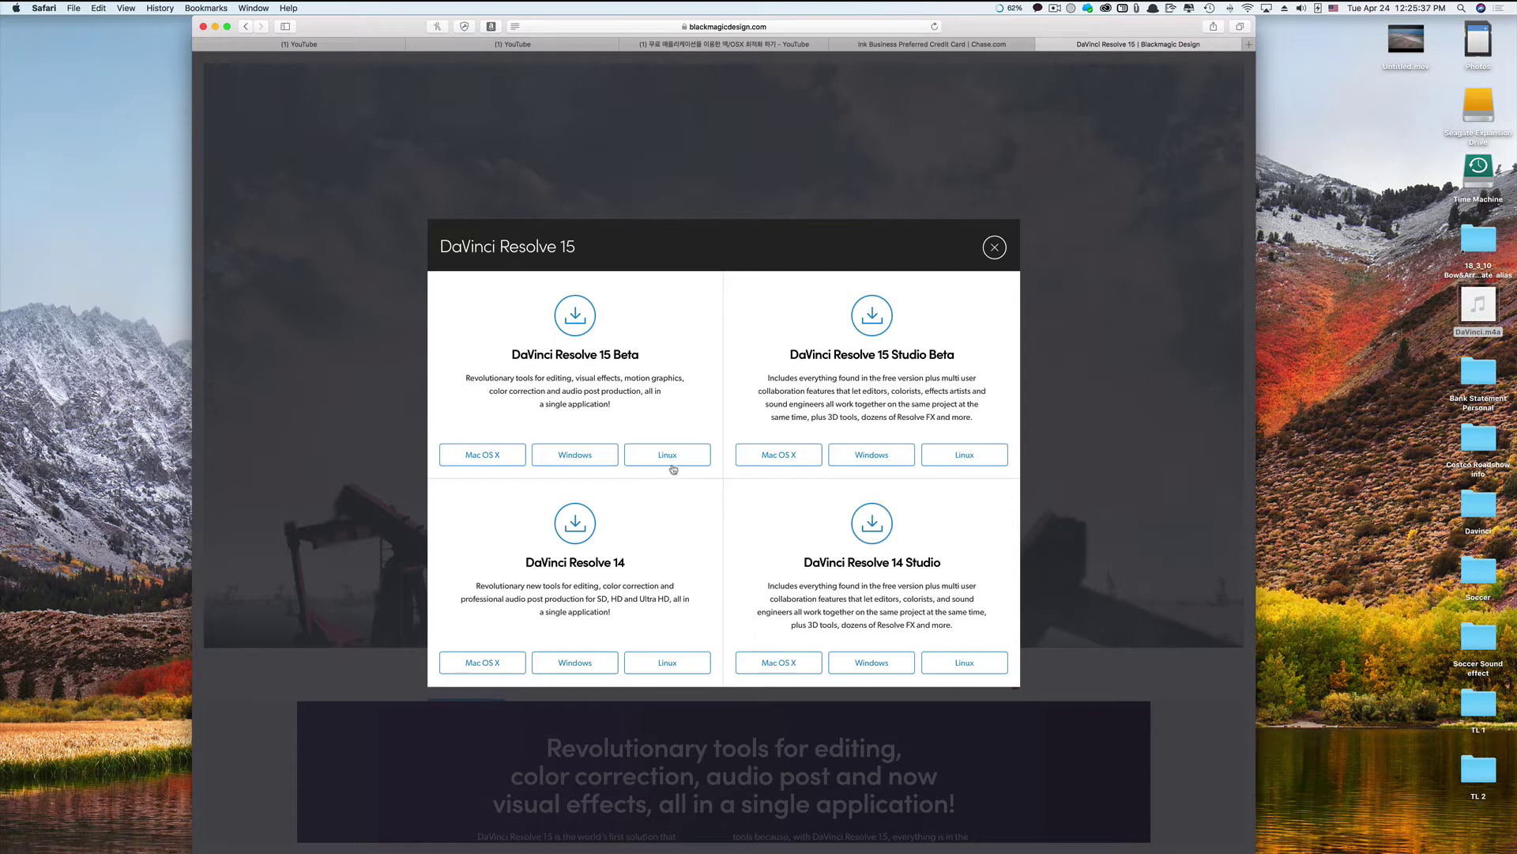
pyautogui.click(494, 456)
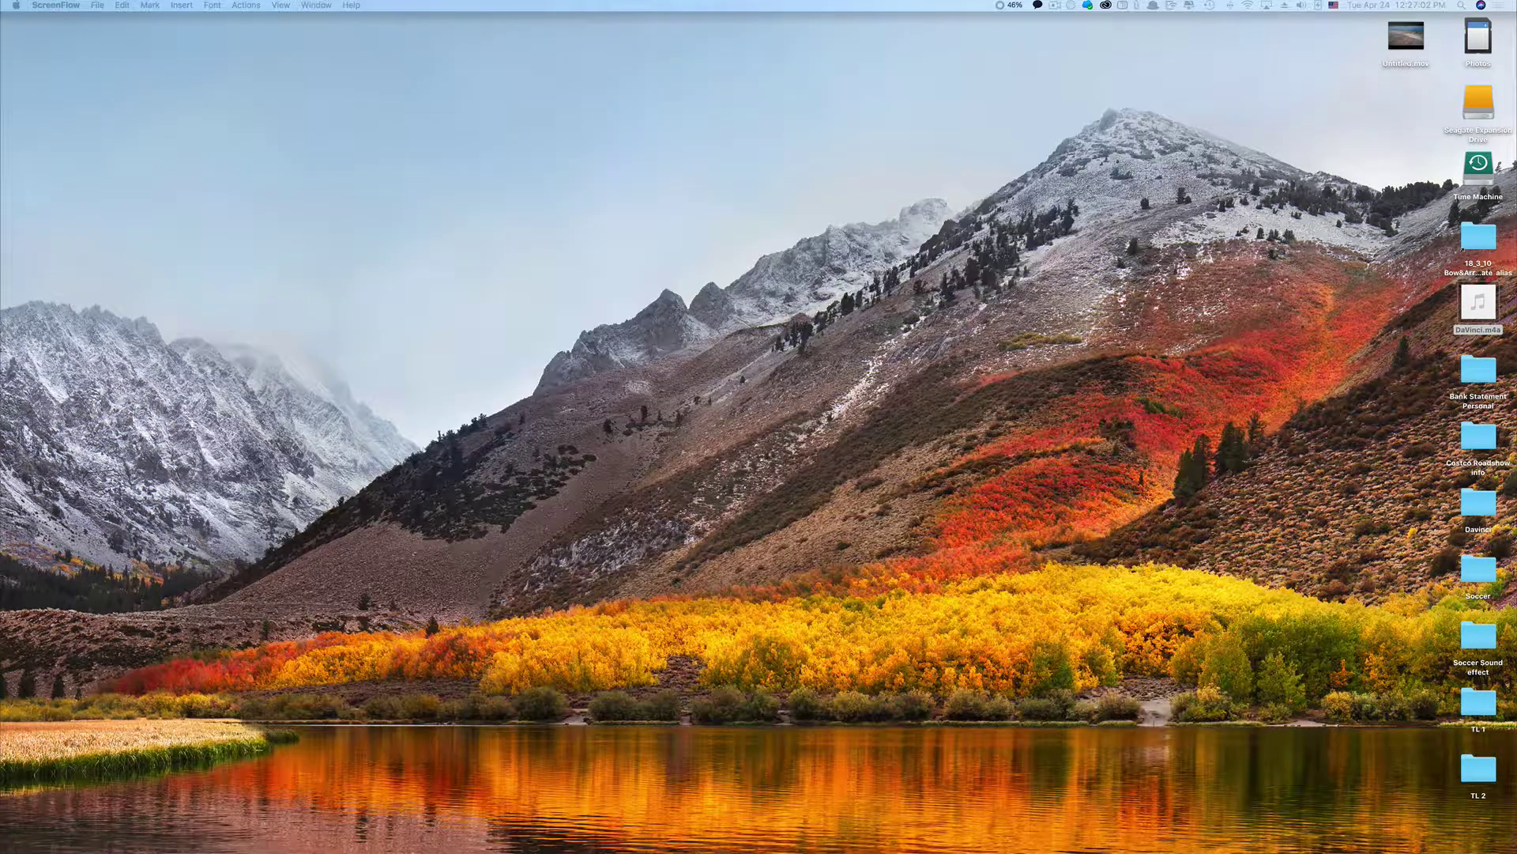
# Step: Launch DaVinci Resolve 15 and create a new project named HL Test
pyautogui.click(393, 834)
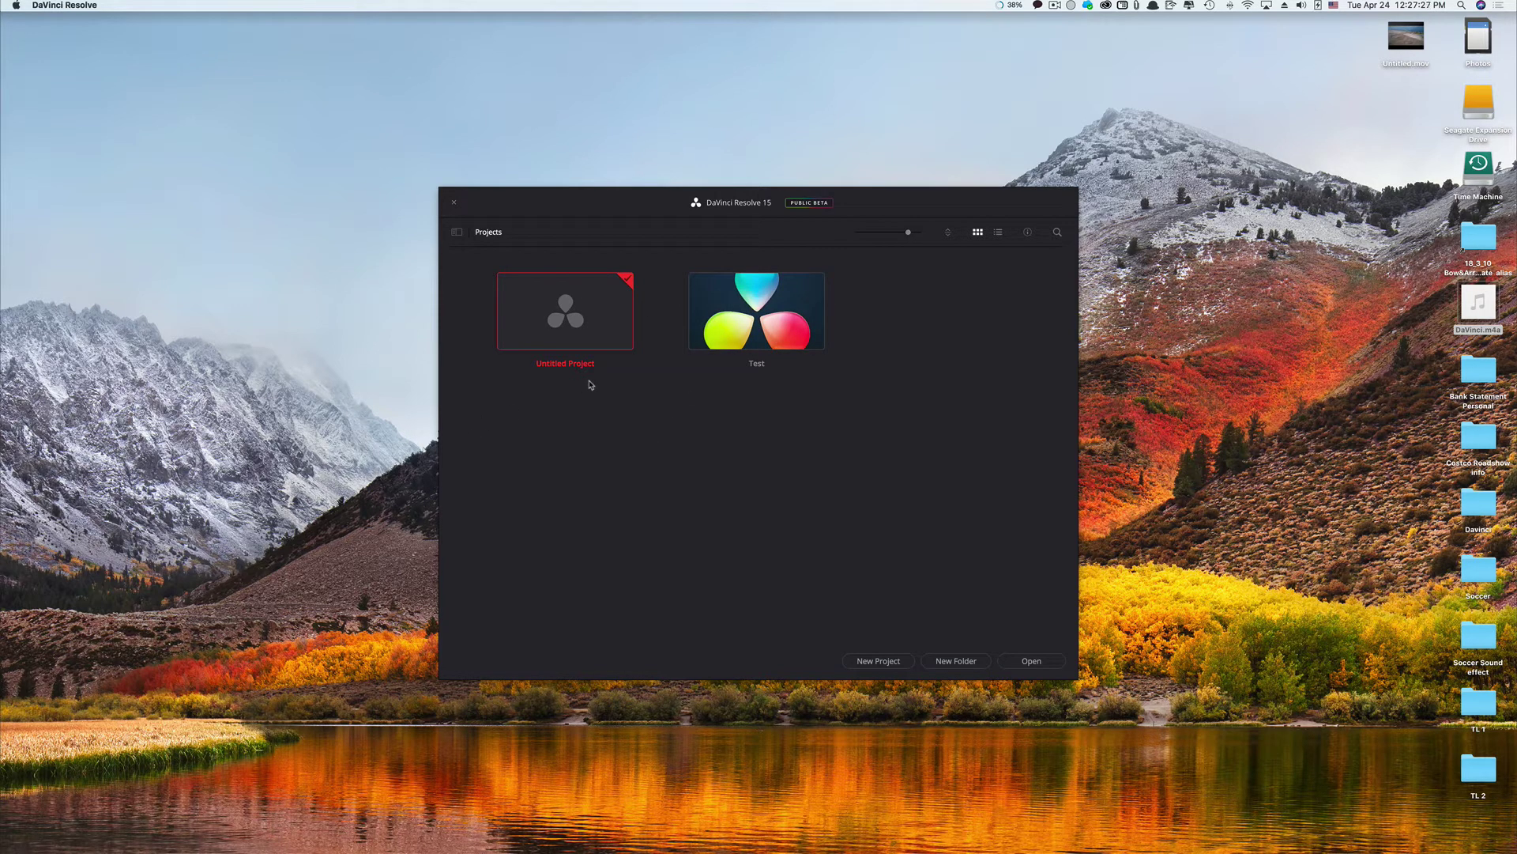
pyautogui.click(884, 662)
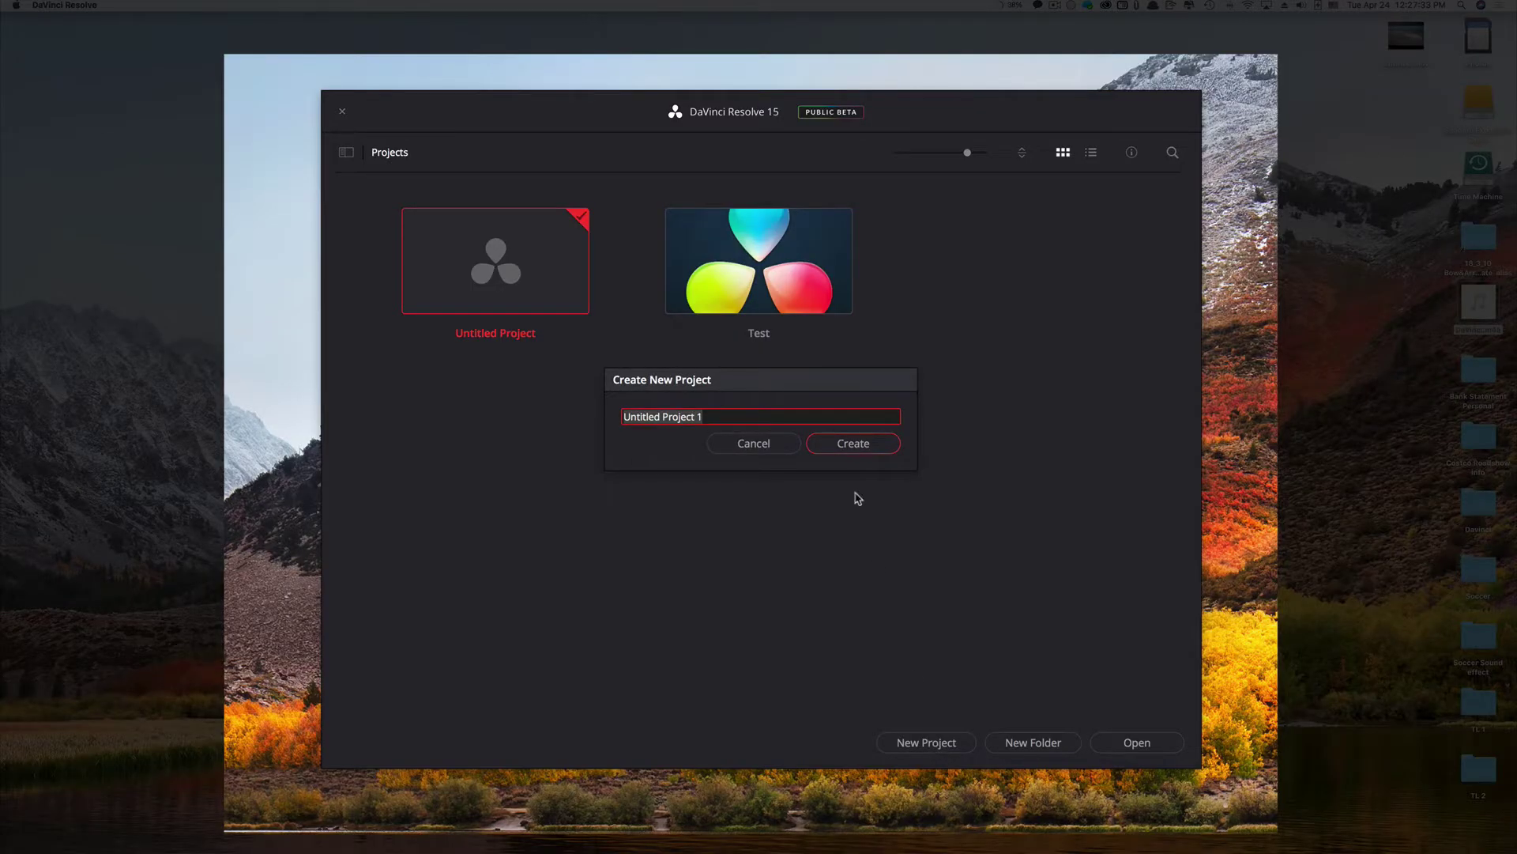
pyautogui.write('HL Test')
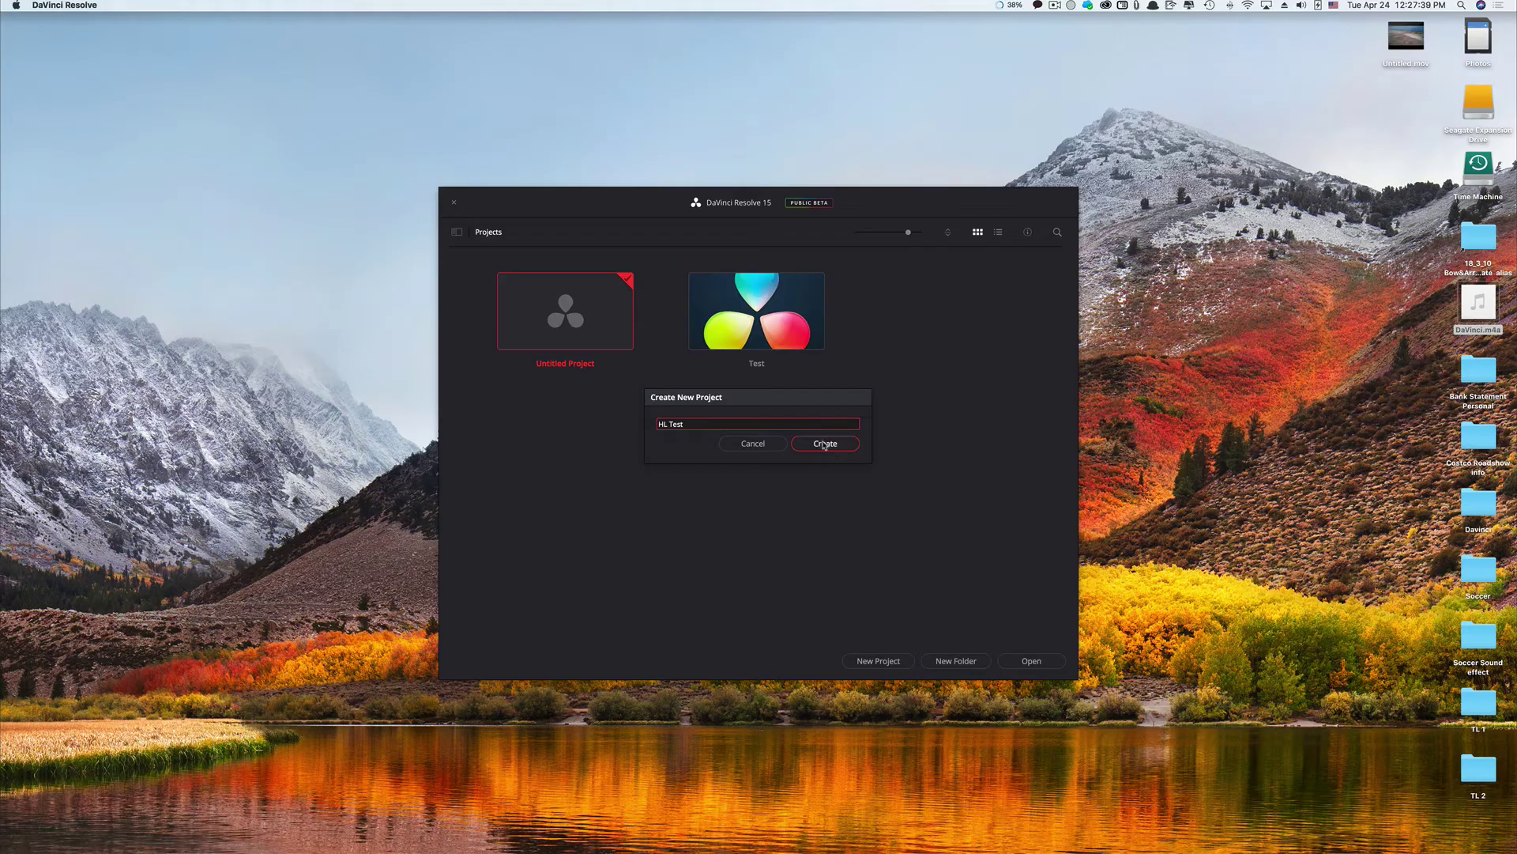
pyautogui.click(824, 444)
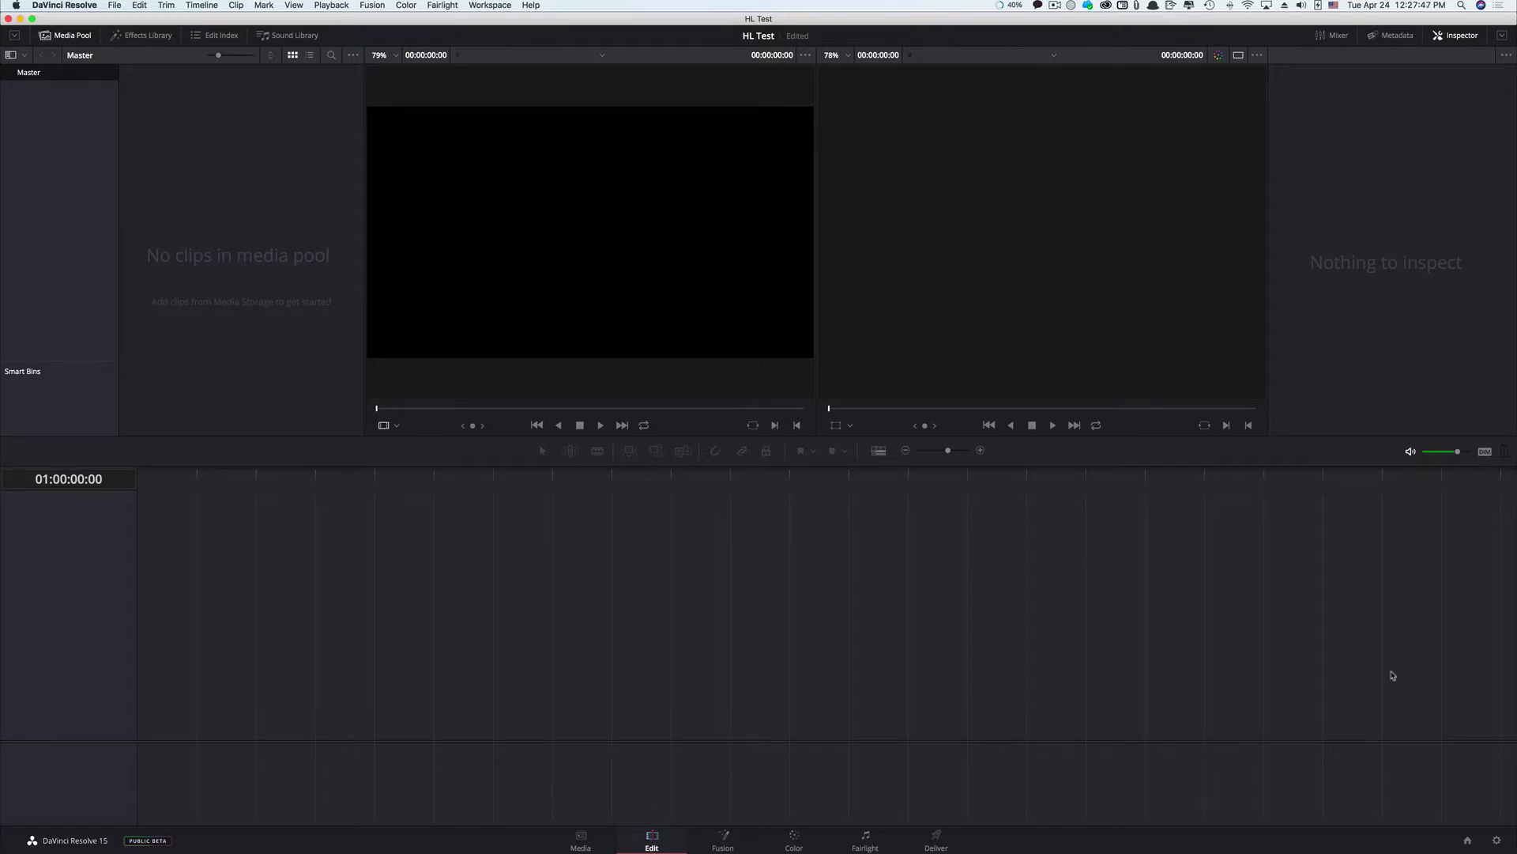
# Step: Set the project's timeline resolution to 3840 x 2160 Ultra HD, leaving the timeline frame rate at 24
pyautogui.click(1497, 841)
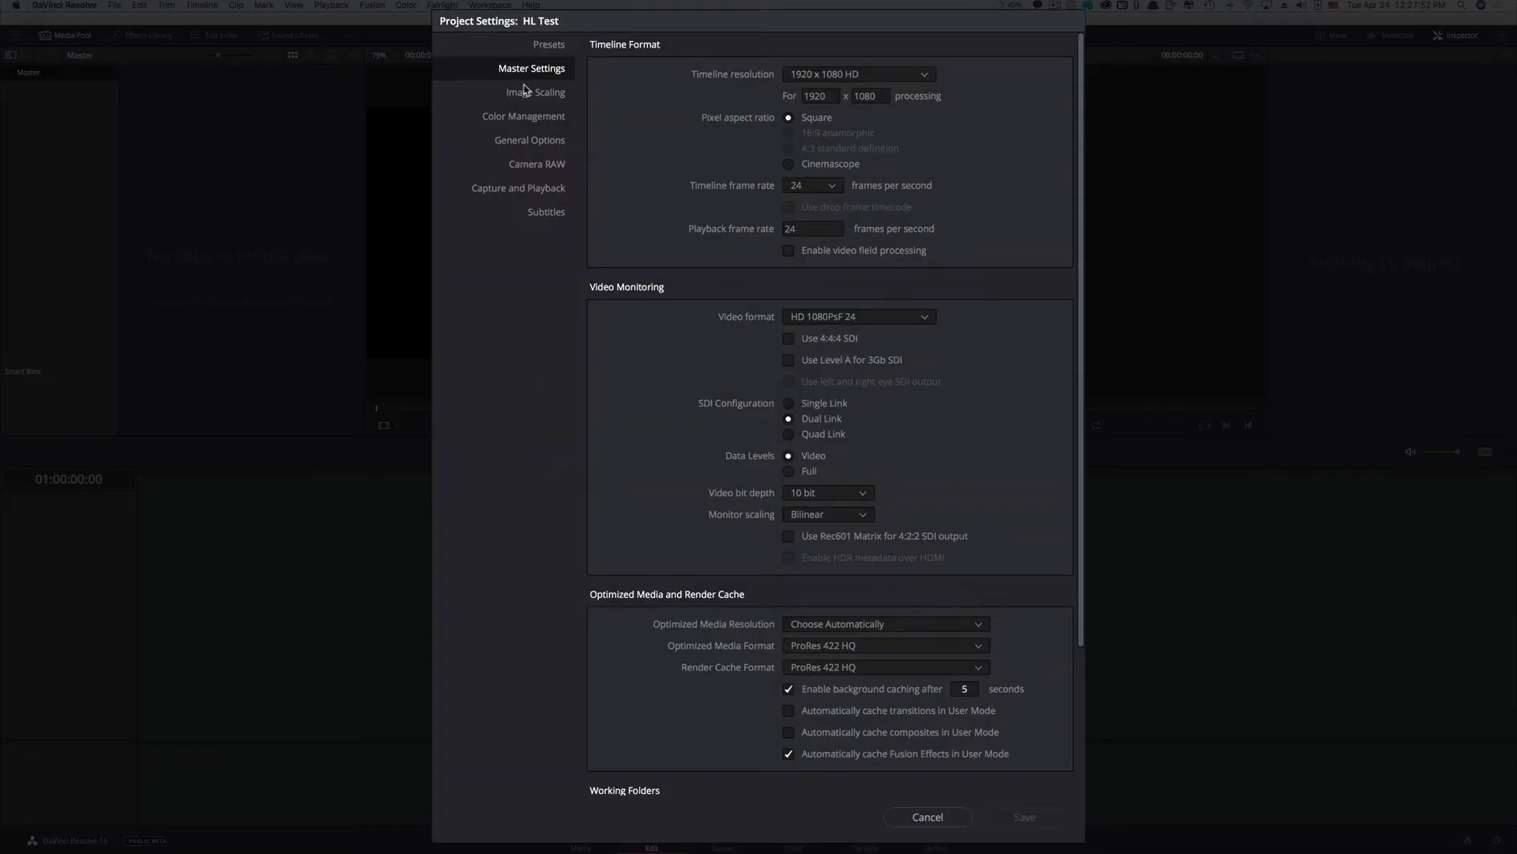
pyautogui.click(867, 80)
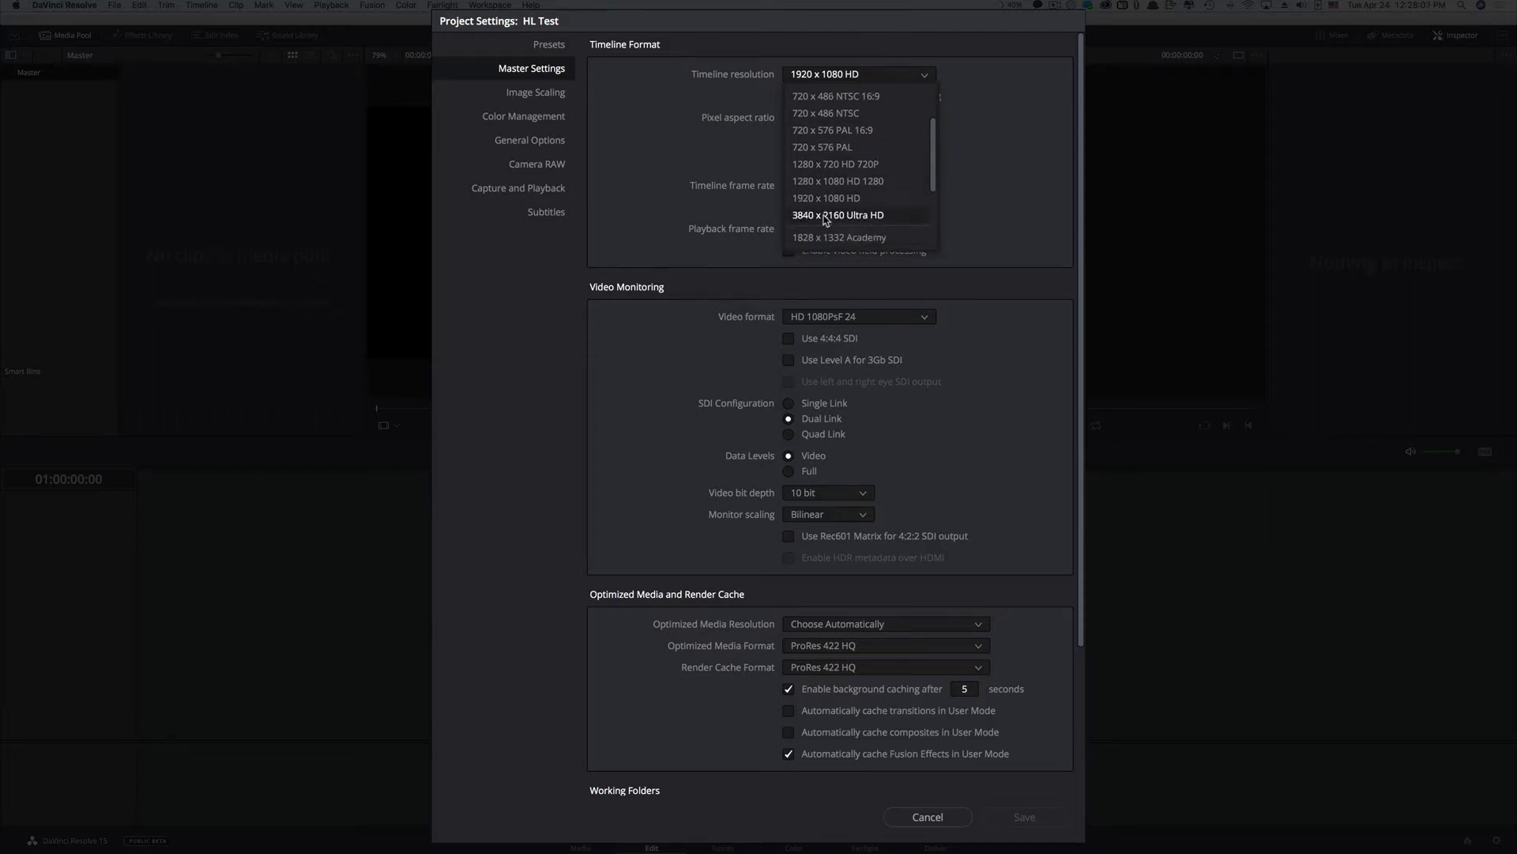
pyautogui.click(858, 217)
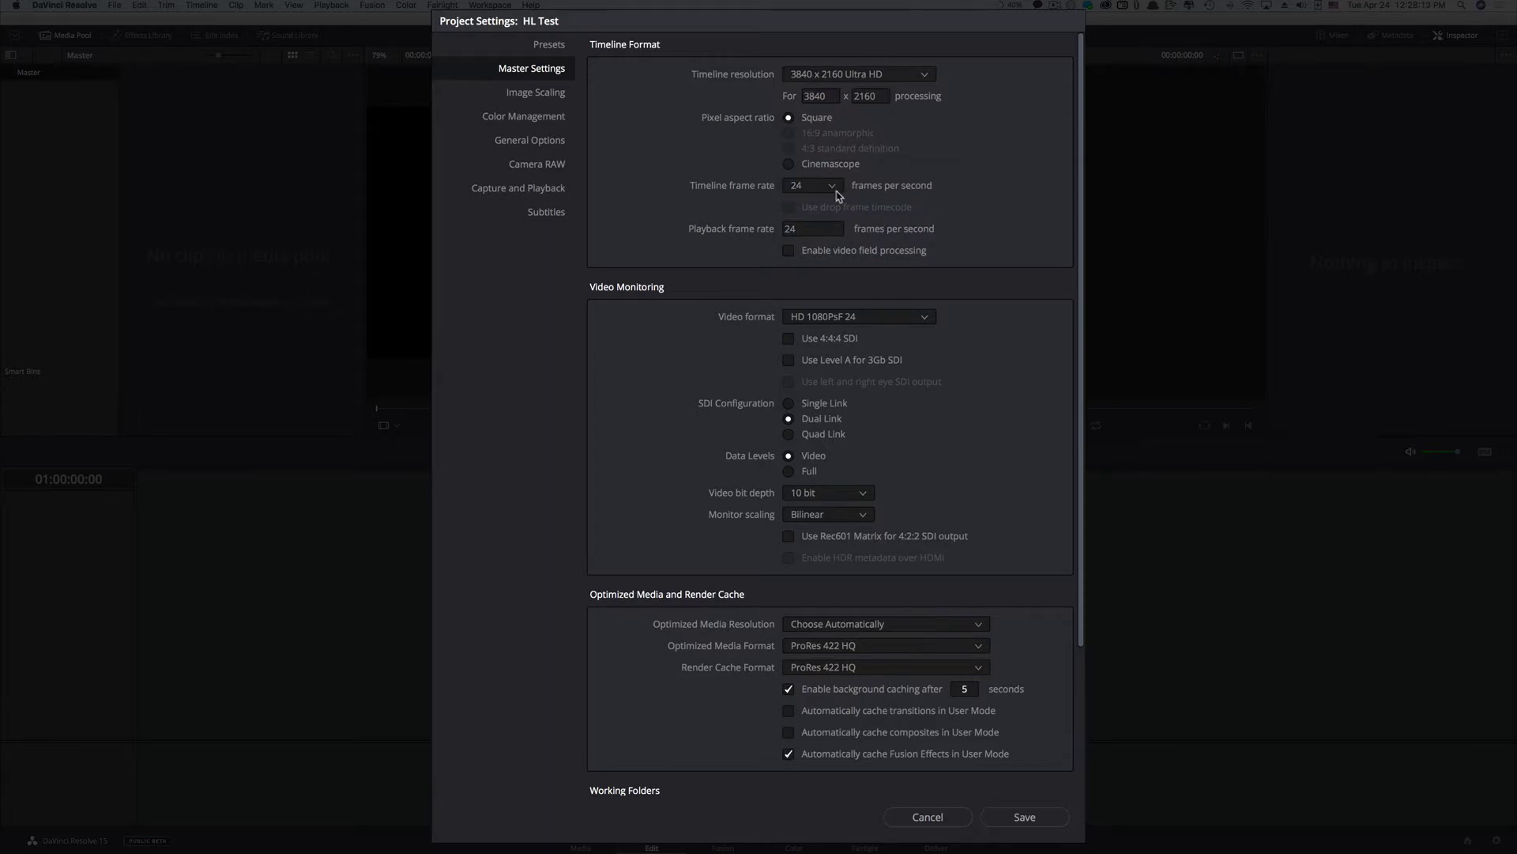
pyautogui.click(831, 187)
pyautogui.click(839, 195)
# Step: Set the optimized media format to ProRes 422 in the project's master settings
pyautogui.scroll(-1, 899, 460)
pyautogui.scroll(-3, 898, 460)
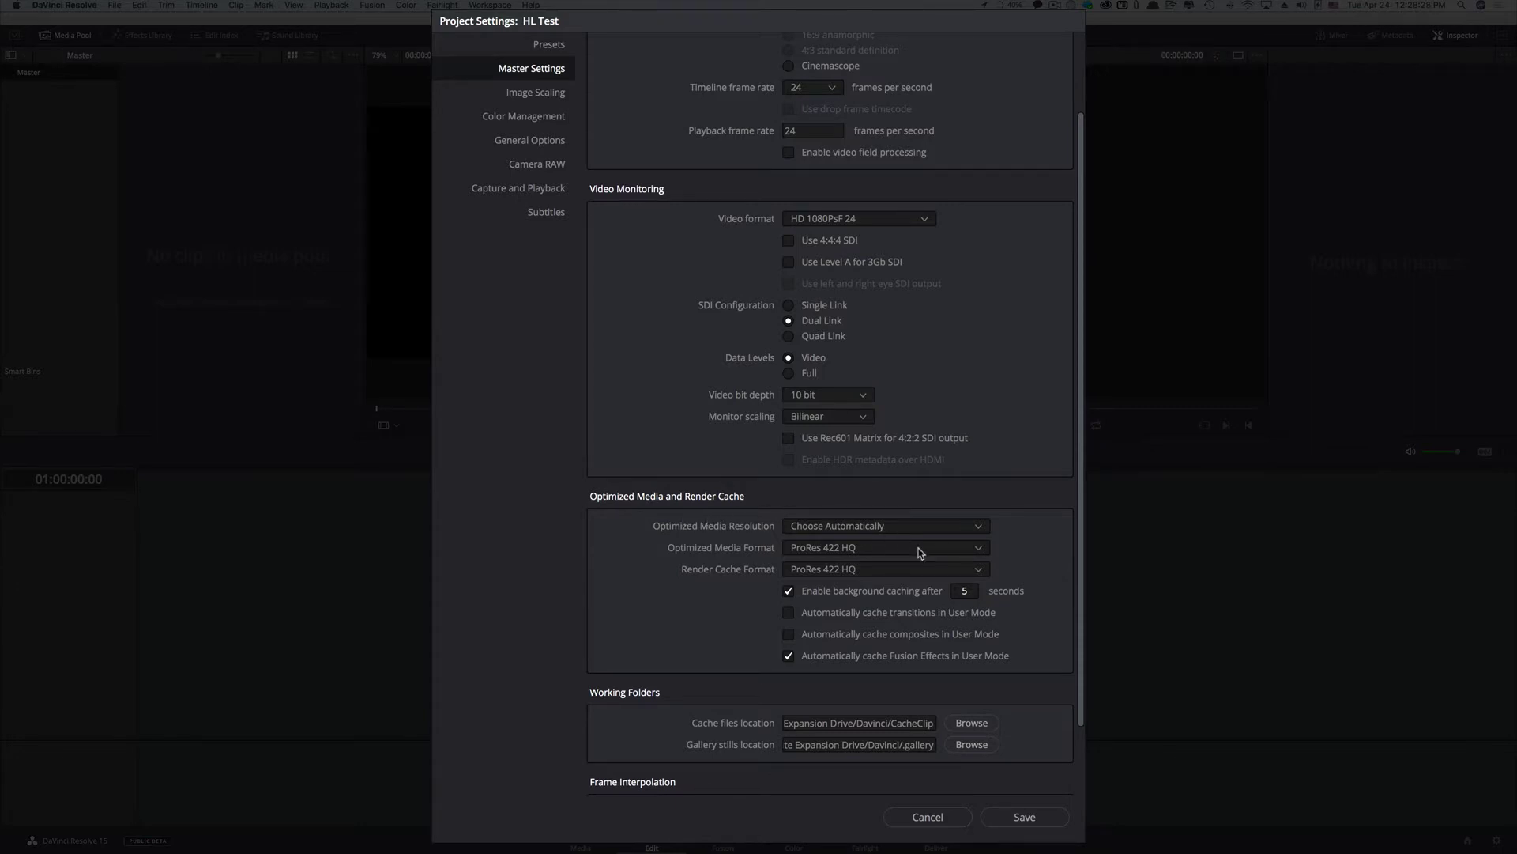
pyautogui.click(861, 552)
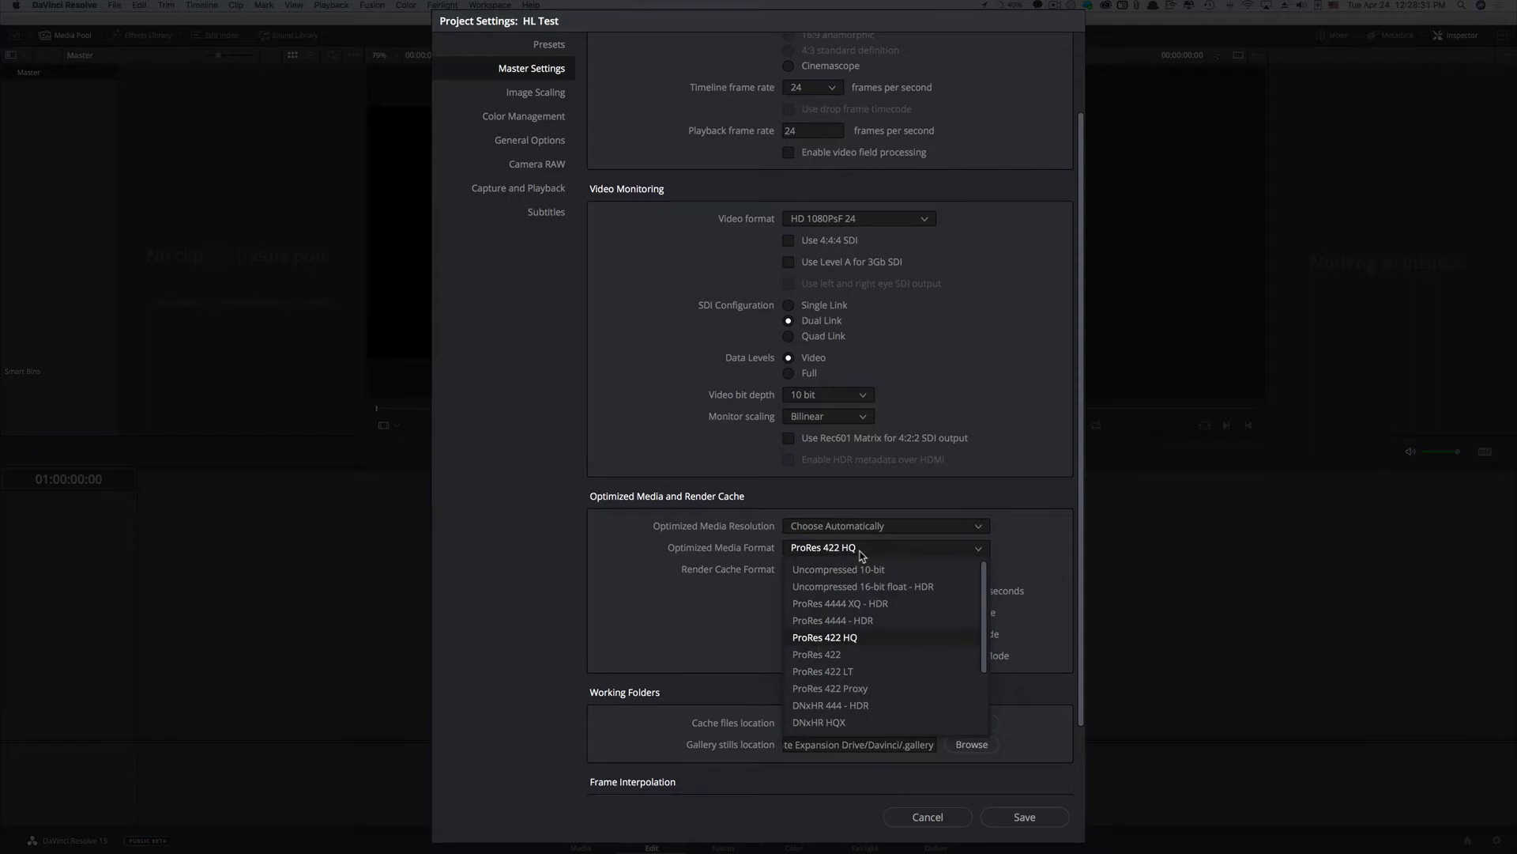
pyautogui.click(868, 654)
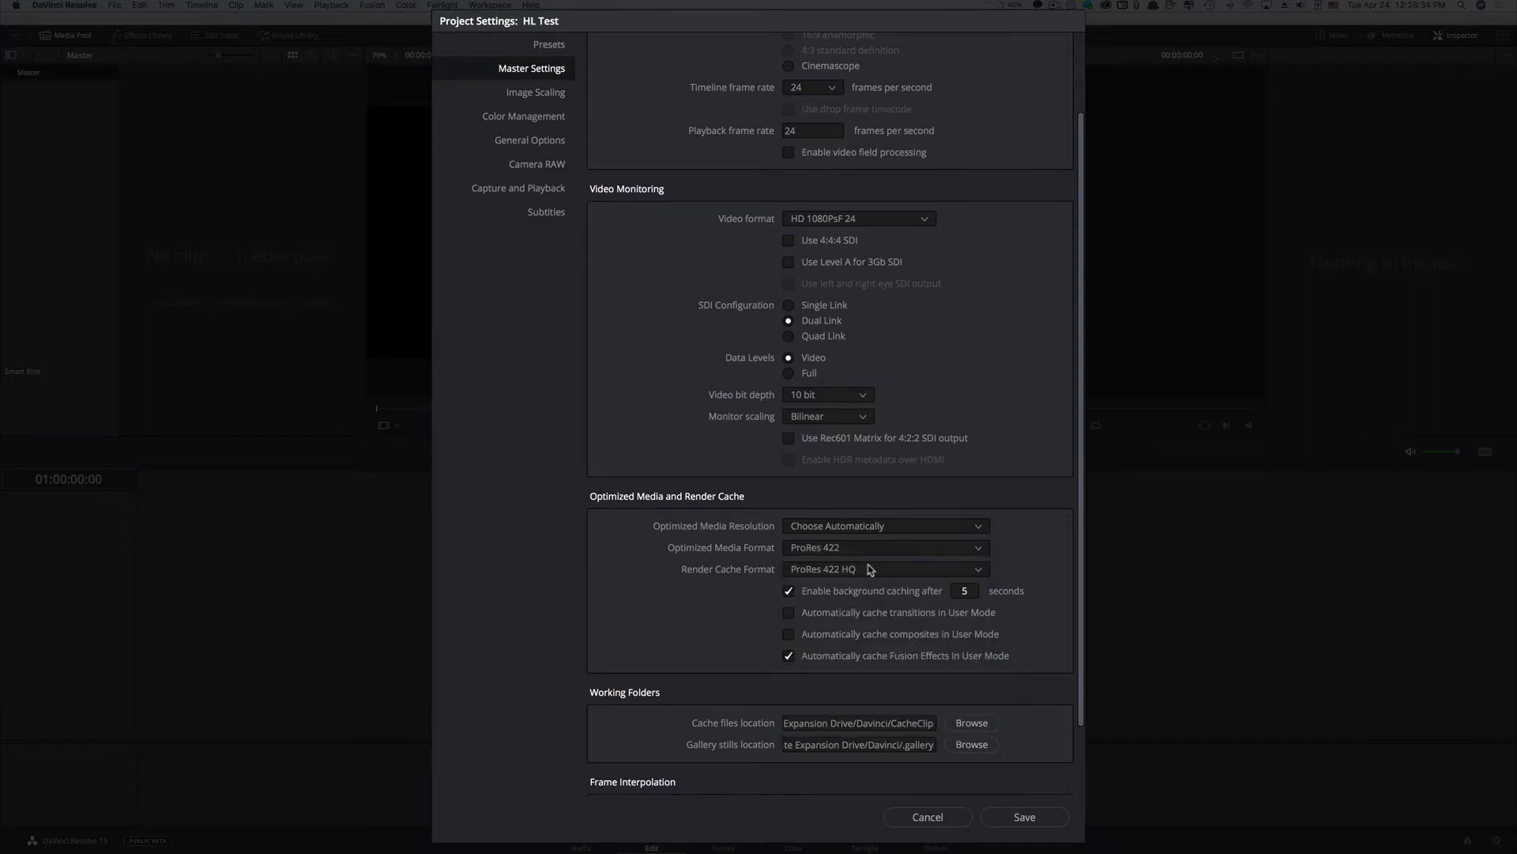
pyautogui.click(870, 551)
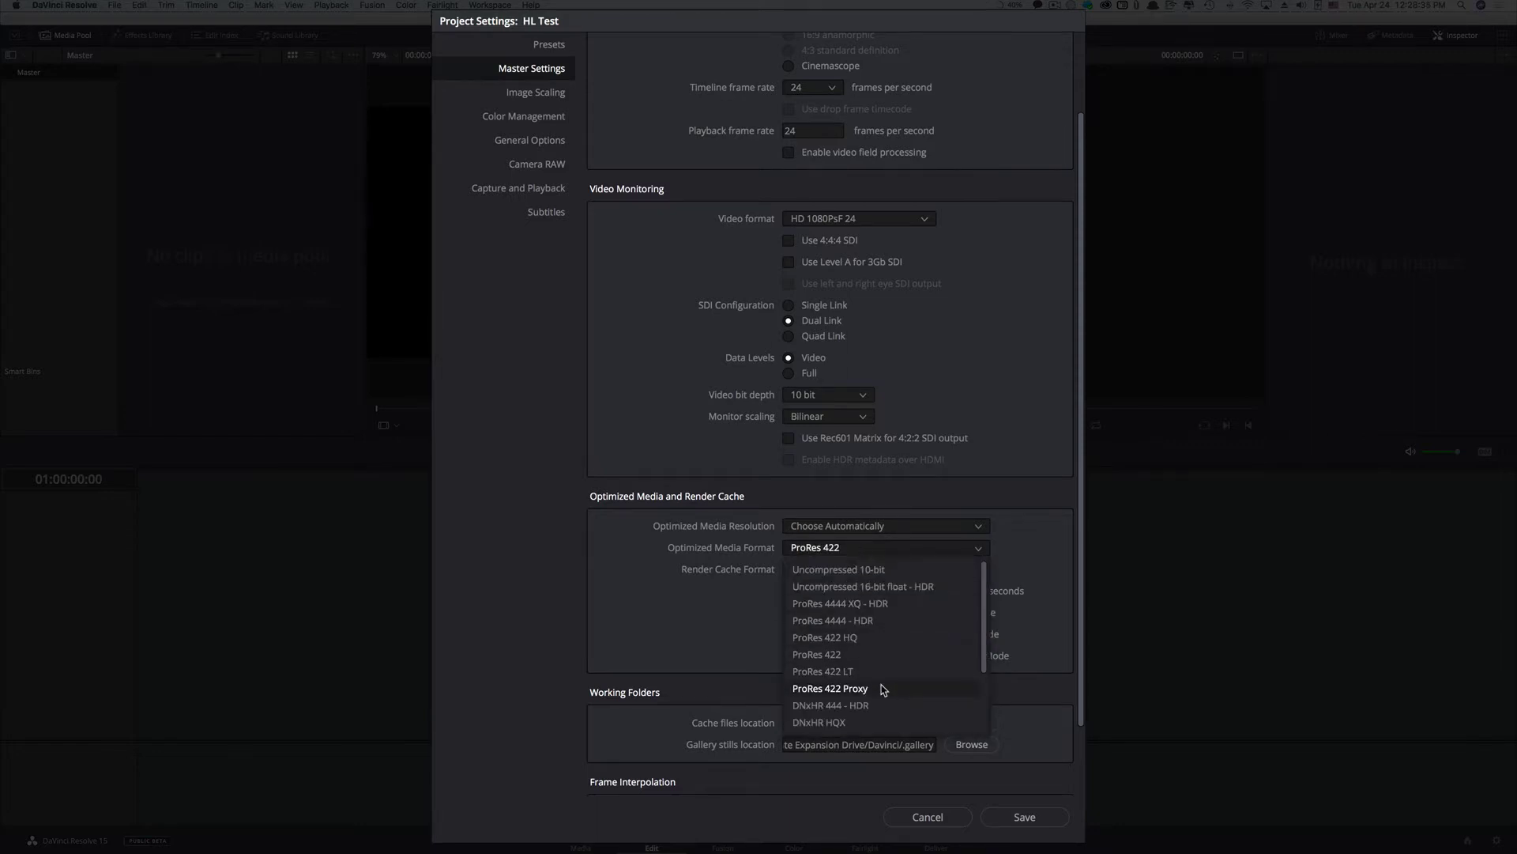
pyautogui.click(958, 484)
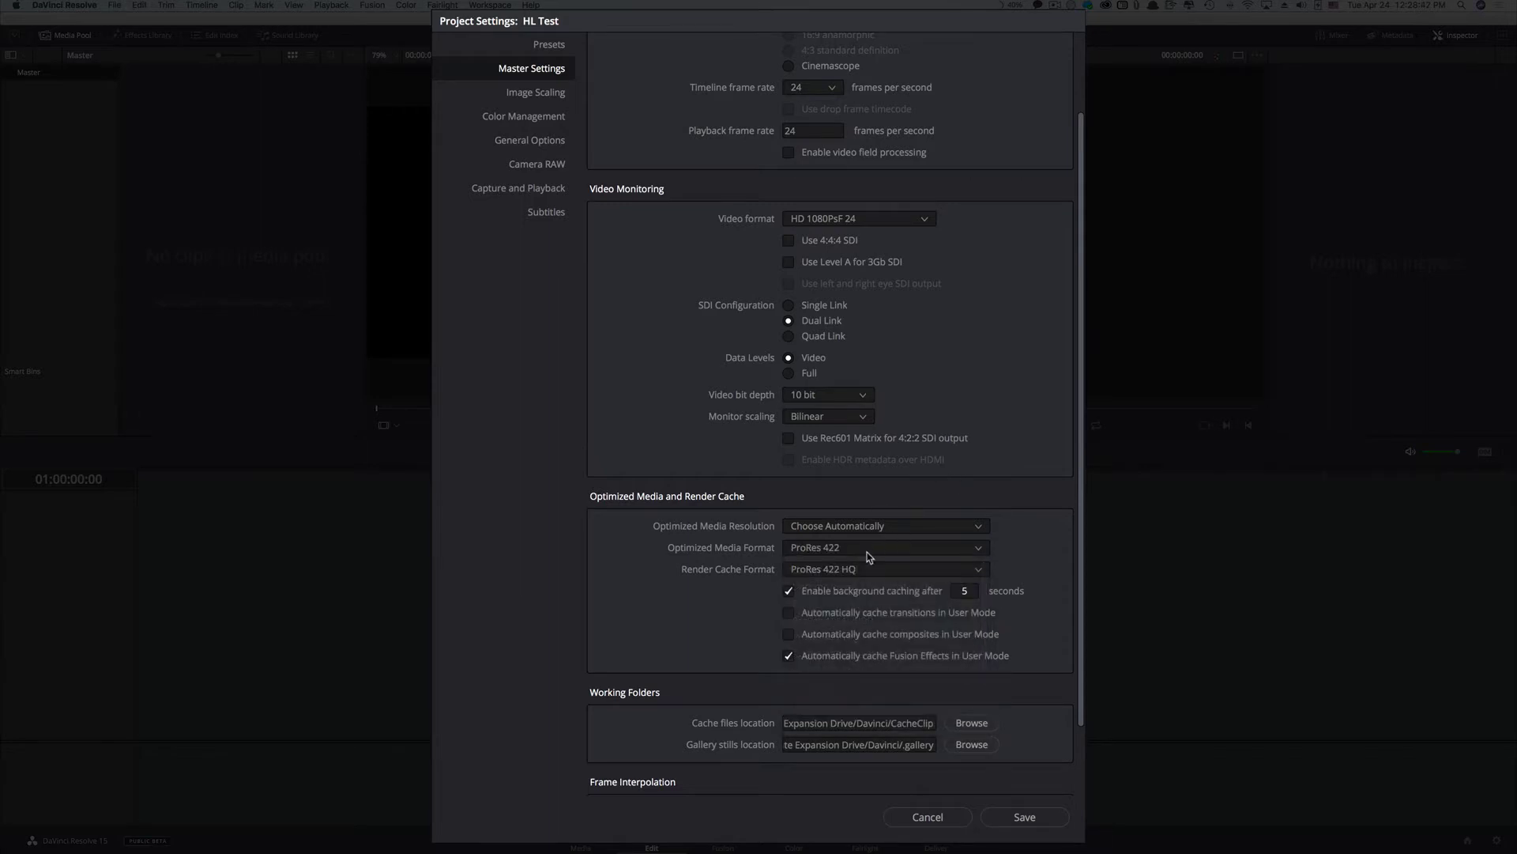
# Step: Choose another render cache format for the project and save the project settings
pyautogui.click(858, 577)
pyautogui.click(863, 678)
pyautogui.click(944, 440)
pyautogui.click(945, 443)
pyautogui.click(1025, 821)
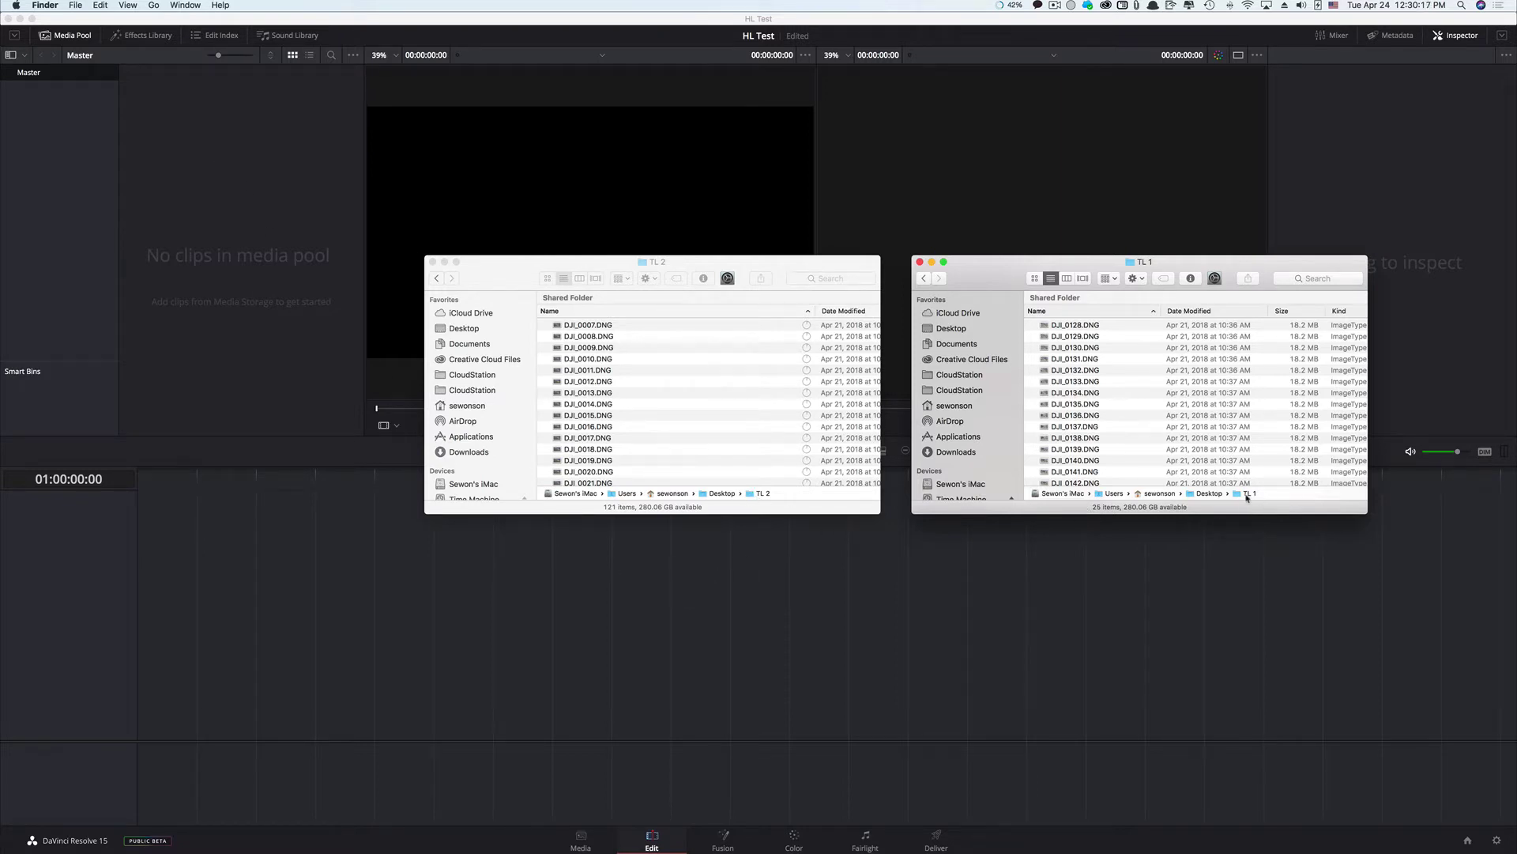
# Step: Import the DNG image sequences from the TL 1 and TL 2 Finder folders into the project's media pool
pyautogui.moveTo(1237, 495); pyautogui.dragTo(187, 239)
pyautogui.moveTo(188, 236); pyautogui.dragTo(189, 237)
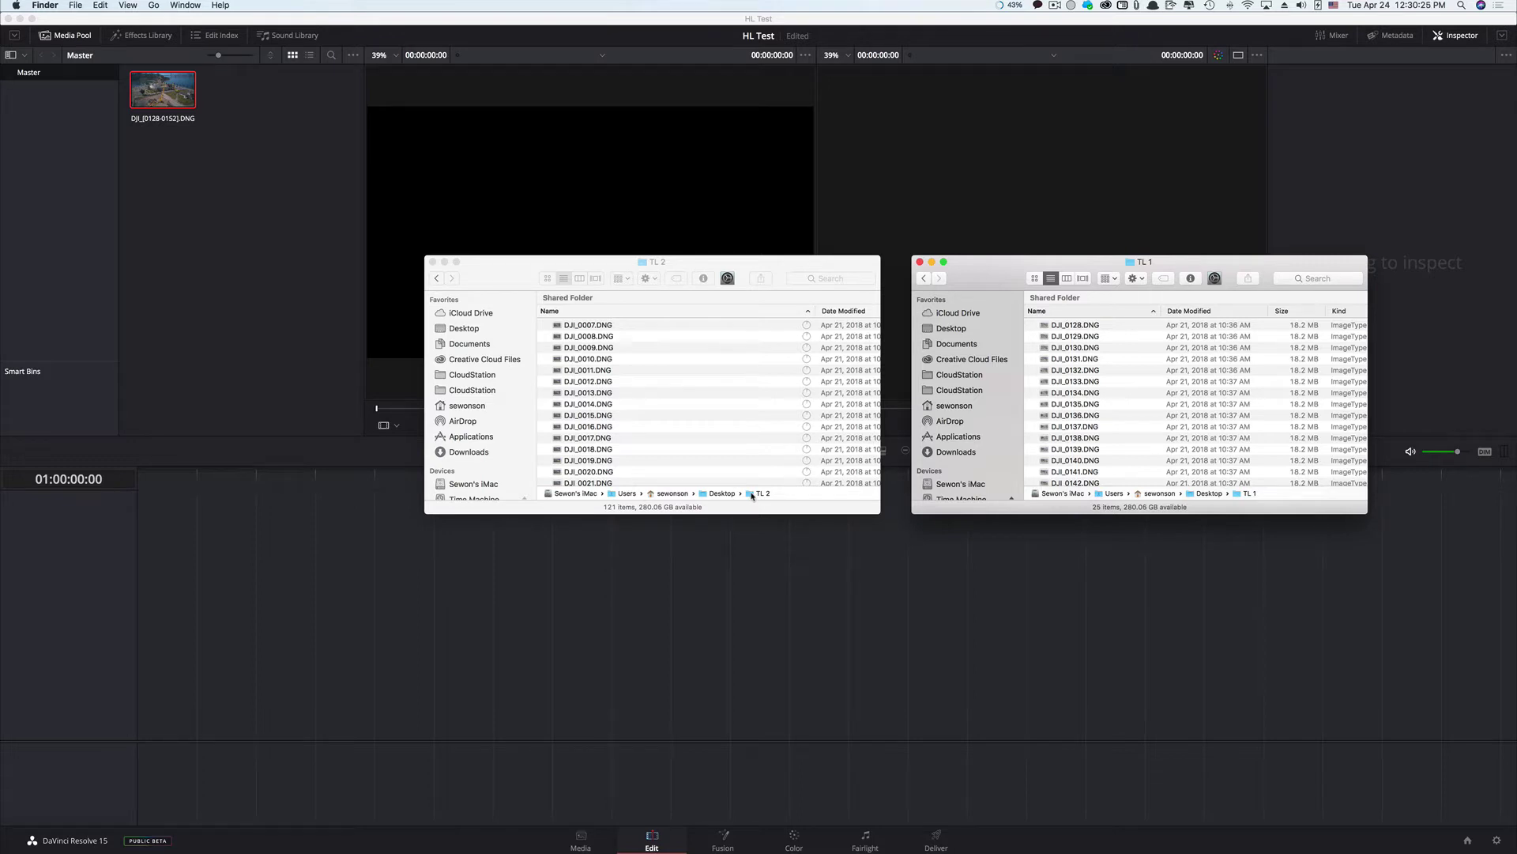
pyautogui.moveTo(752, 495); pyautogui.dragTo(187, 254)
pyautogui.click(288, 237)
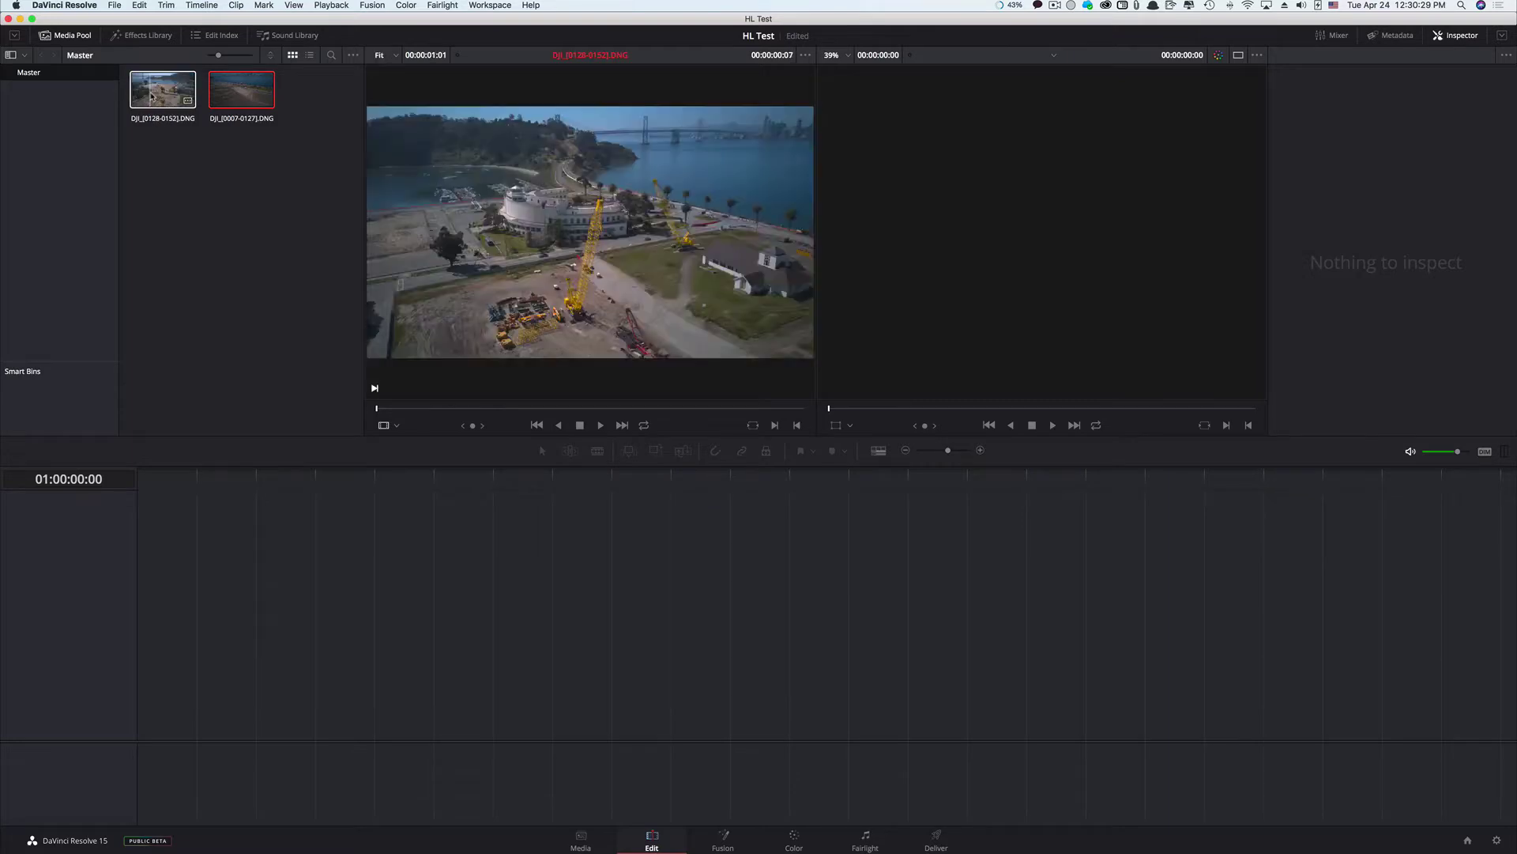
# Step: Preview the DJI_[0128-0152].DNG clip, then place it and the DJI_[0007-0127].DNG clip one after the other on a new timeline
pyautogui.click(138, 95)
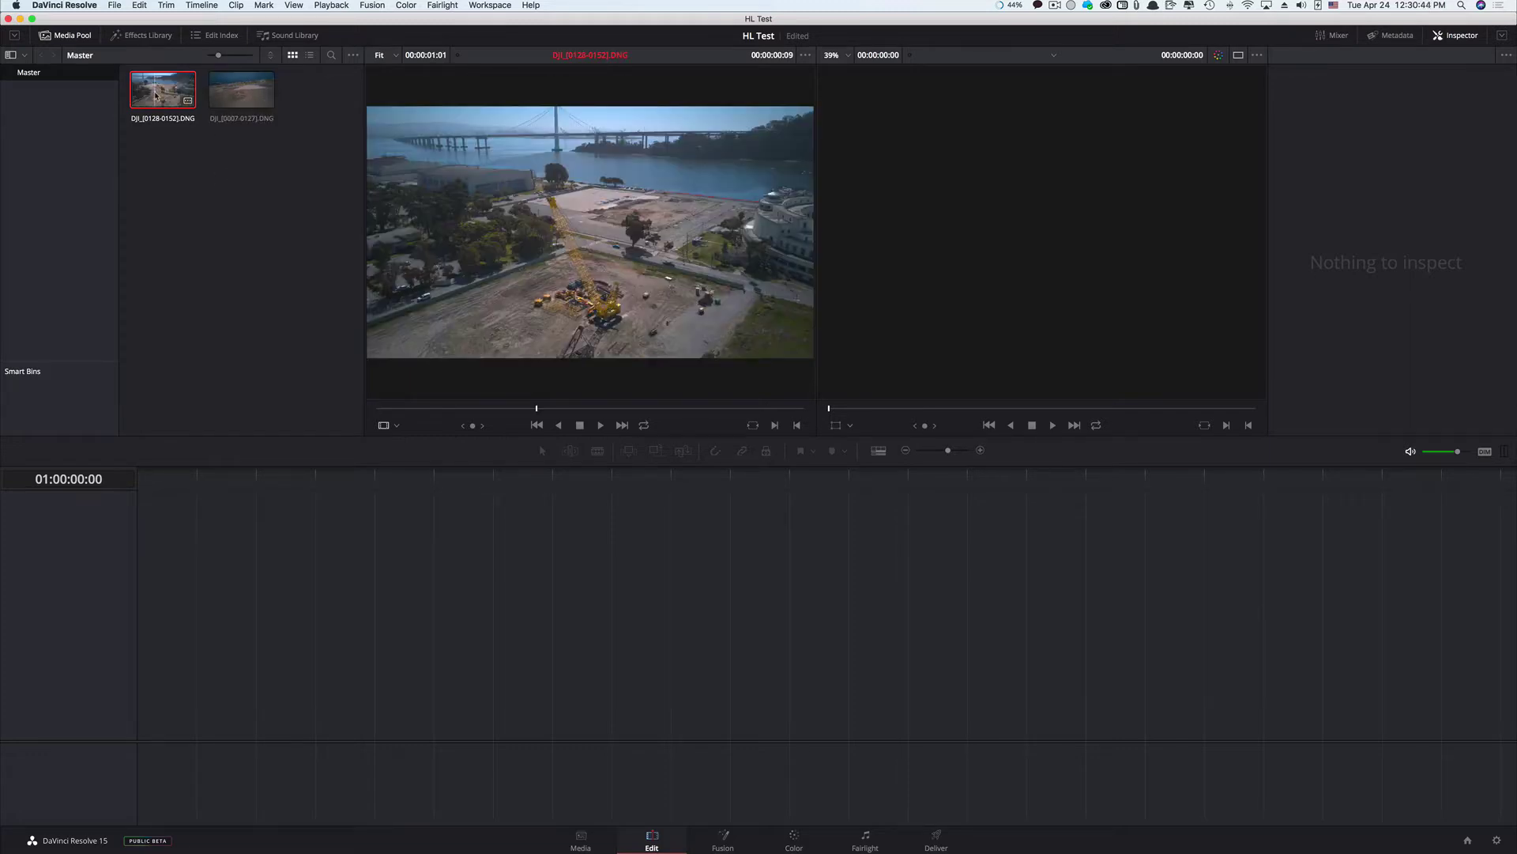
pyautogui.moveTo(156, 96); pyautogui.dragTo(181, 646)
pyautogui.moveTo(241, 89); pyautogui.dragTo(280, 697)
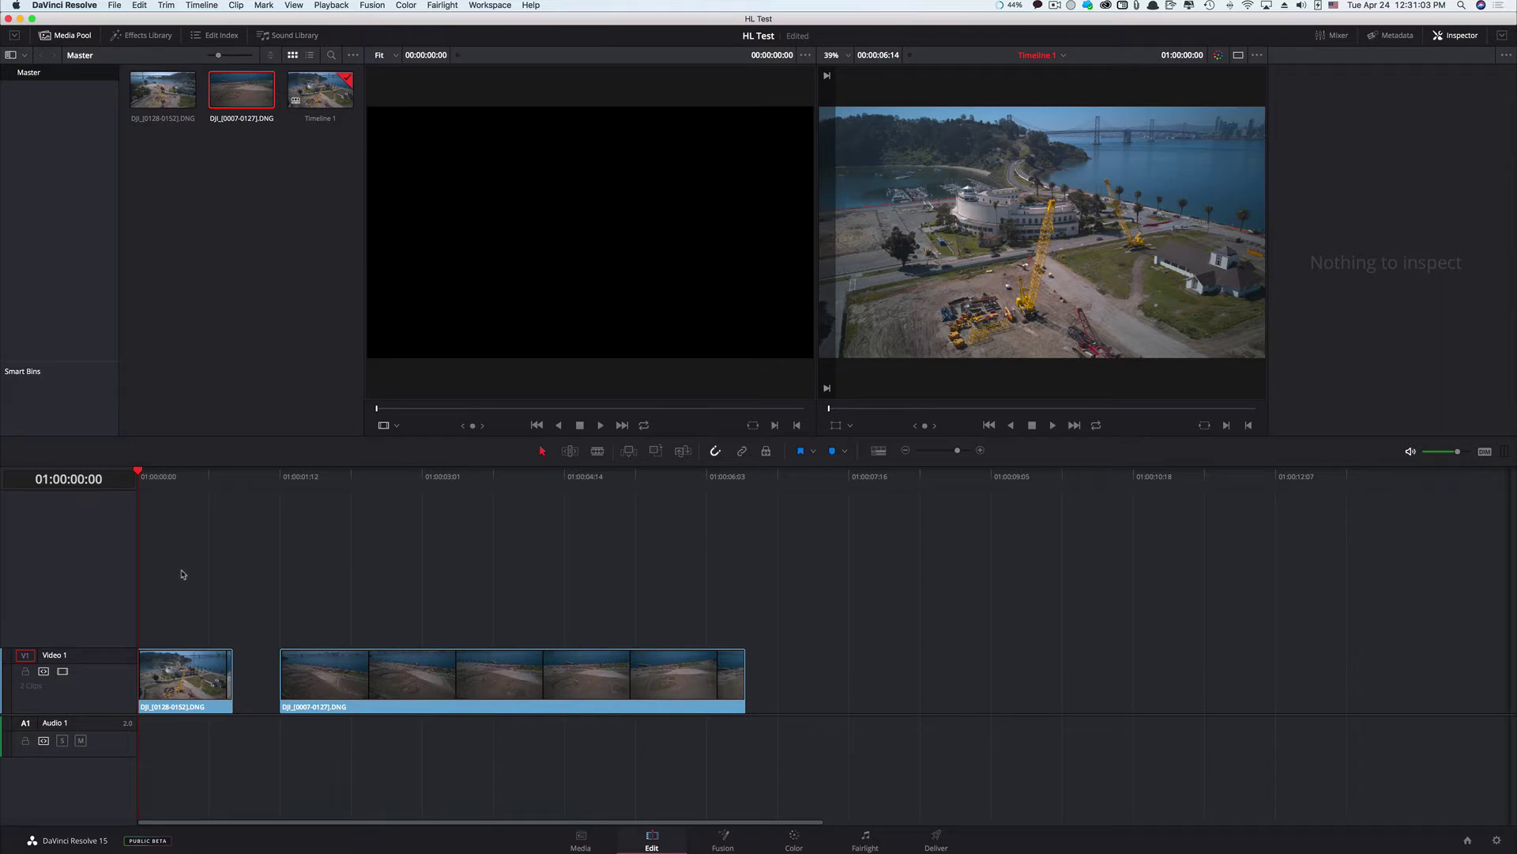
# Step: Play the timeline full screen to examine both time-lapse clips, then scrub through the first clip for camera shake
pyautogui.press('super+f')
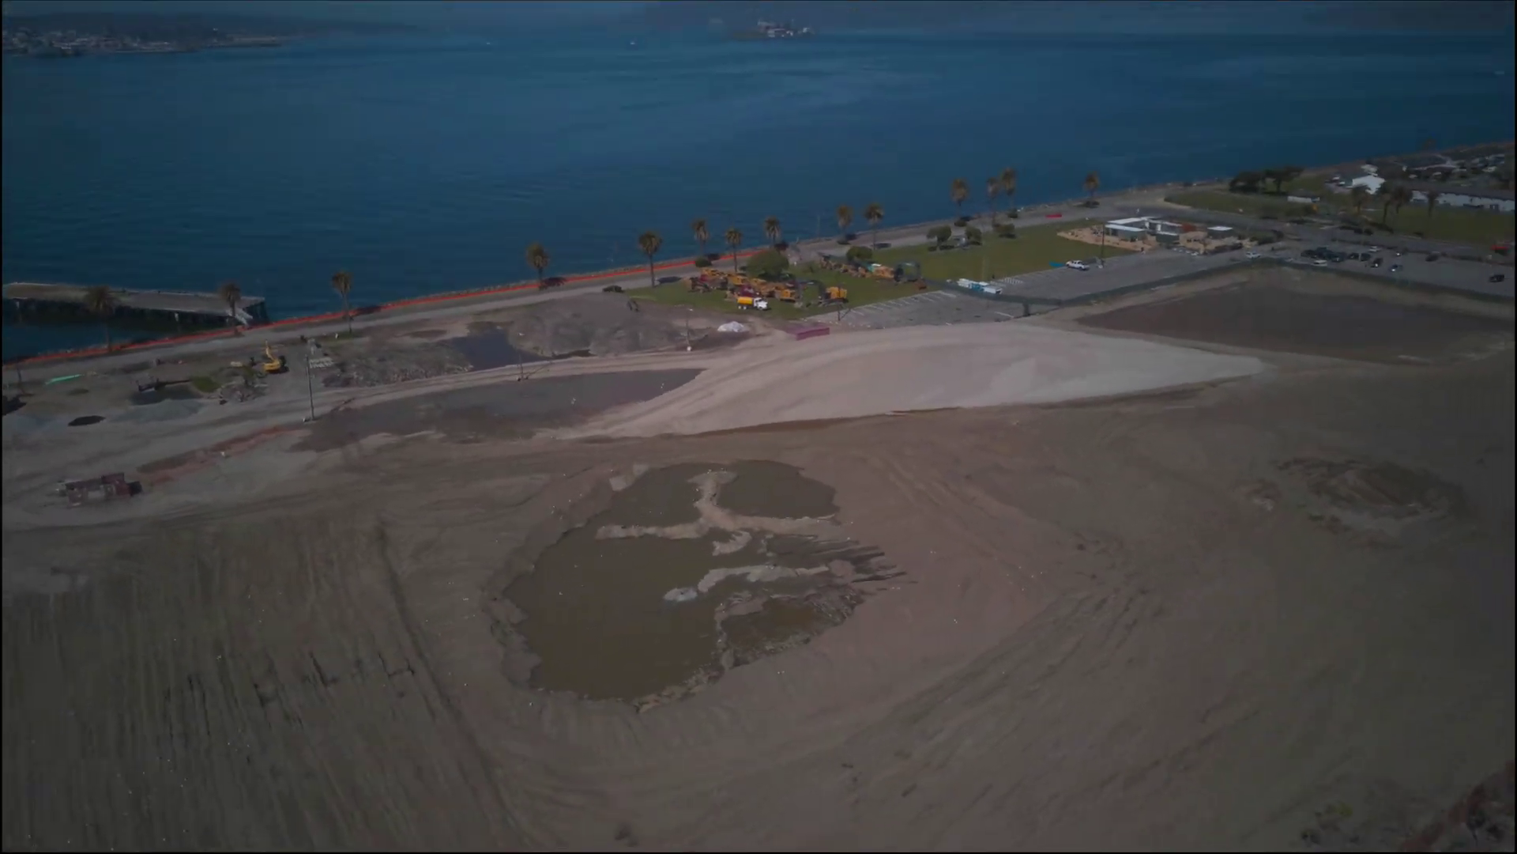
pyautogui.press('Escape')
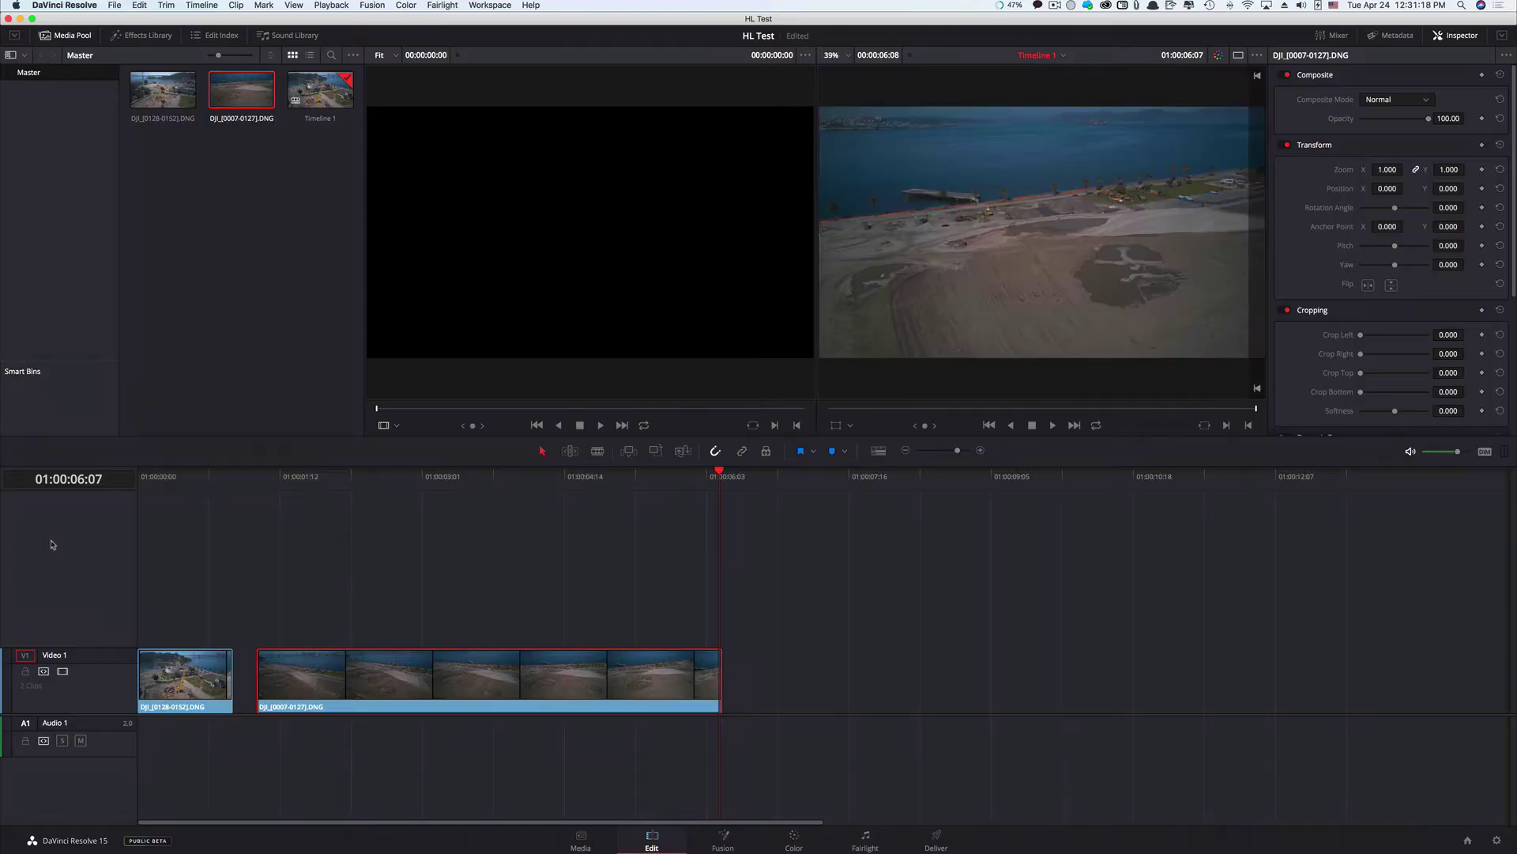
pyautogui.click(155, 479)
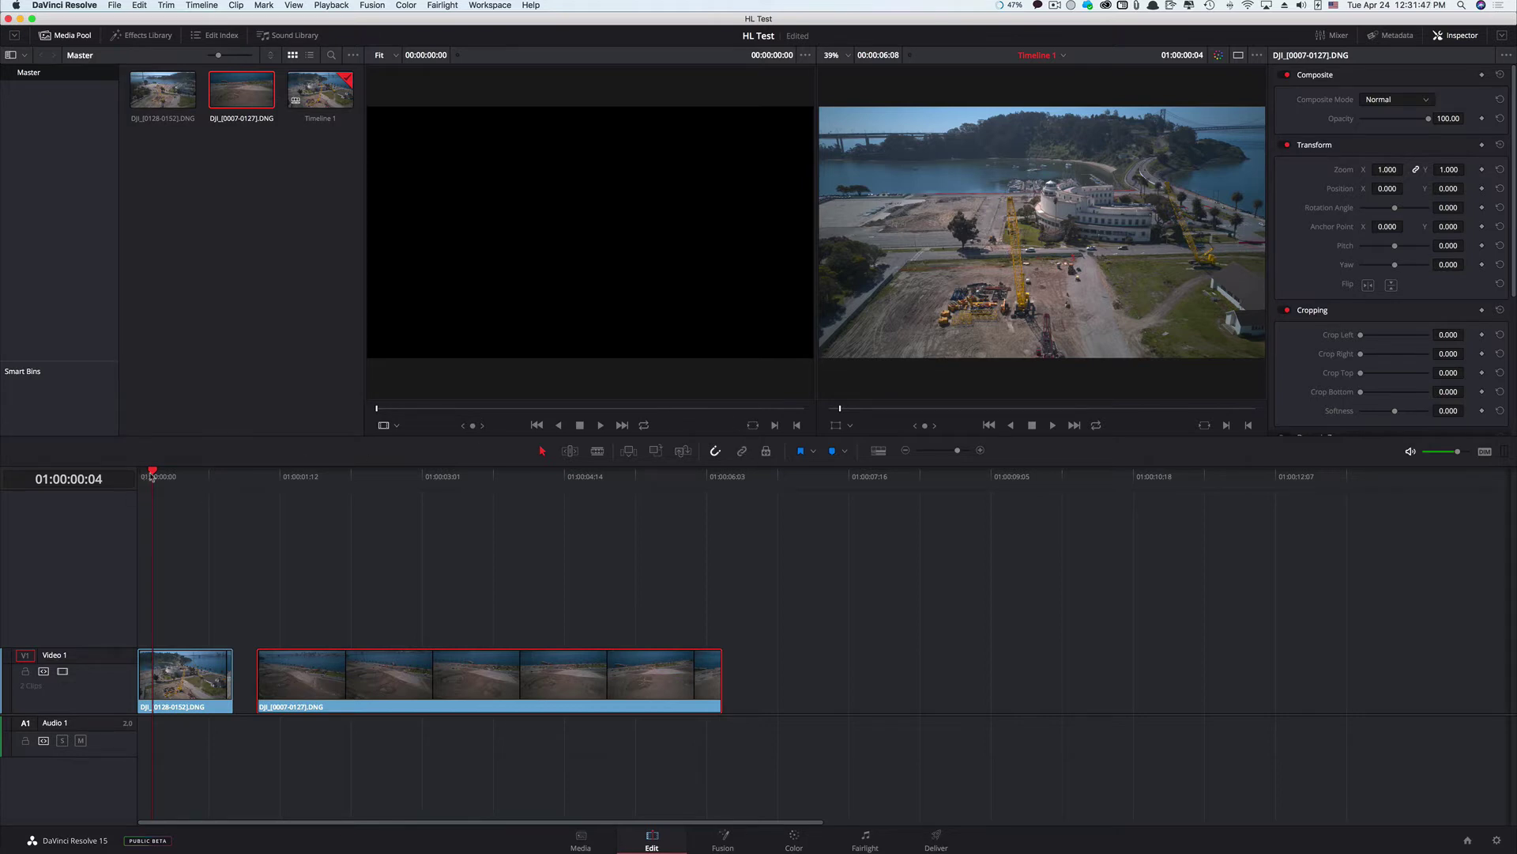
pyautogui.moveTo(153, 476); pyautogui.dragTo(258, 503)
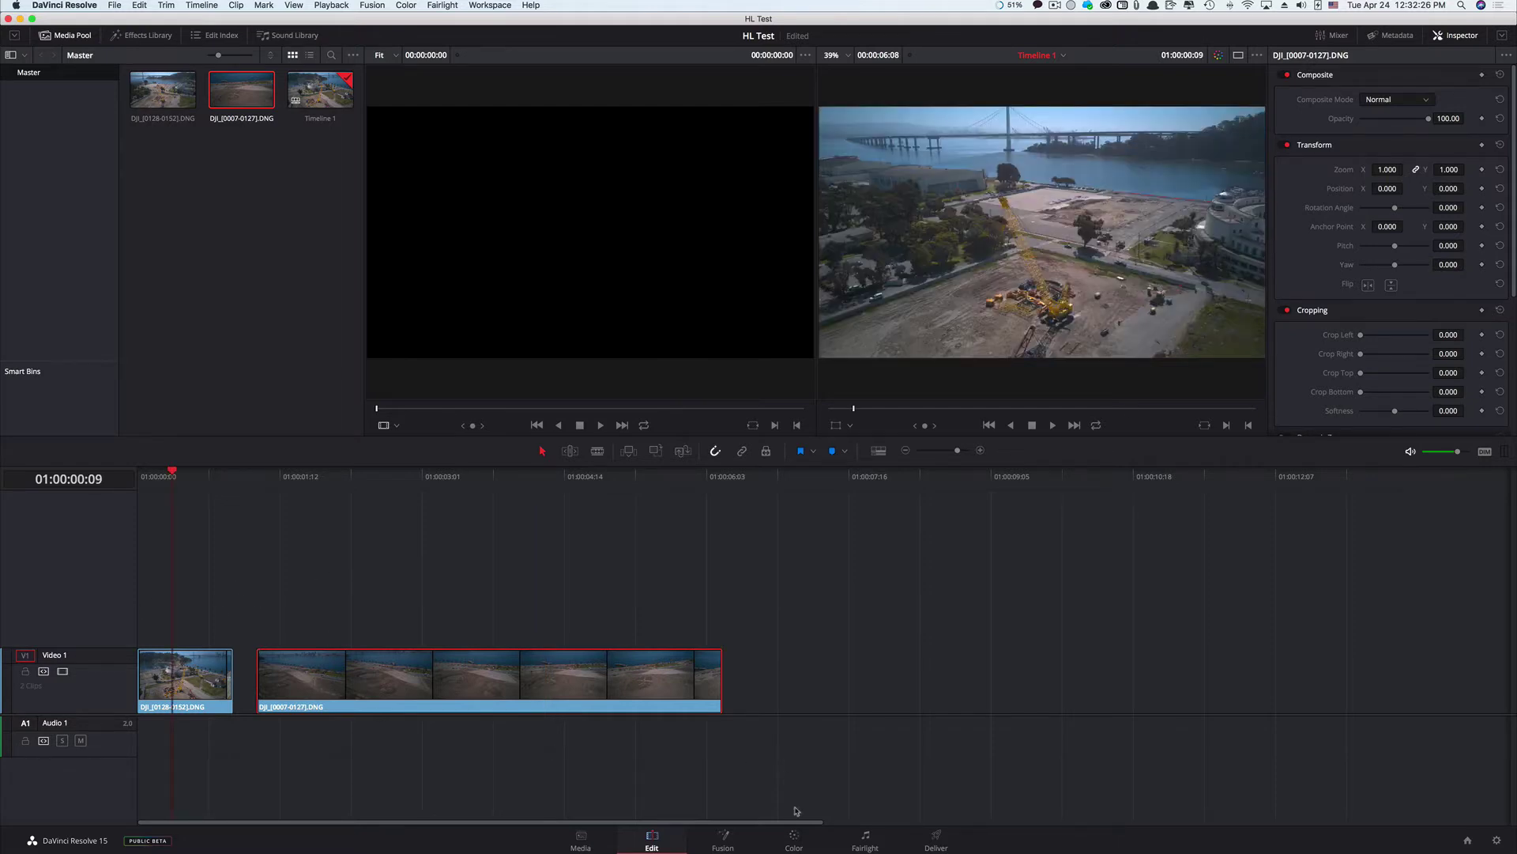
# Step: On the Color page, stabilize the first clip from its first frame using the tracker's Stabilizer mode and review the result full screen
pyautogui.click(794, 842)
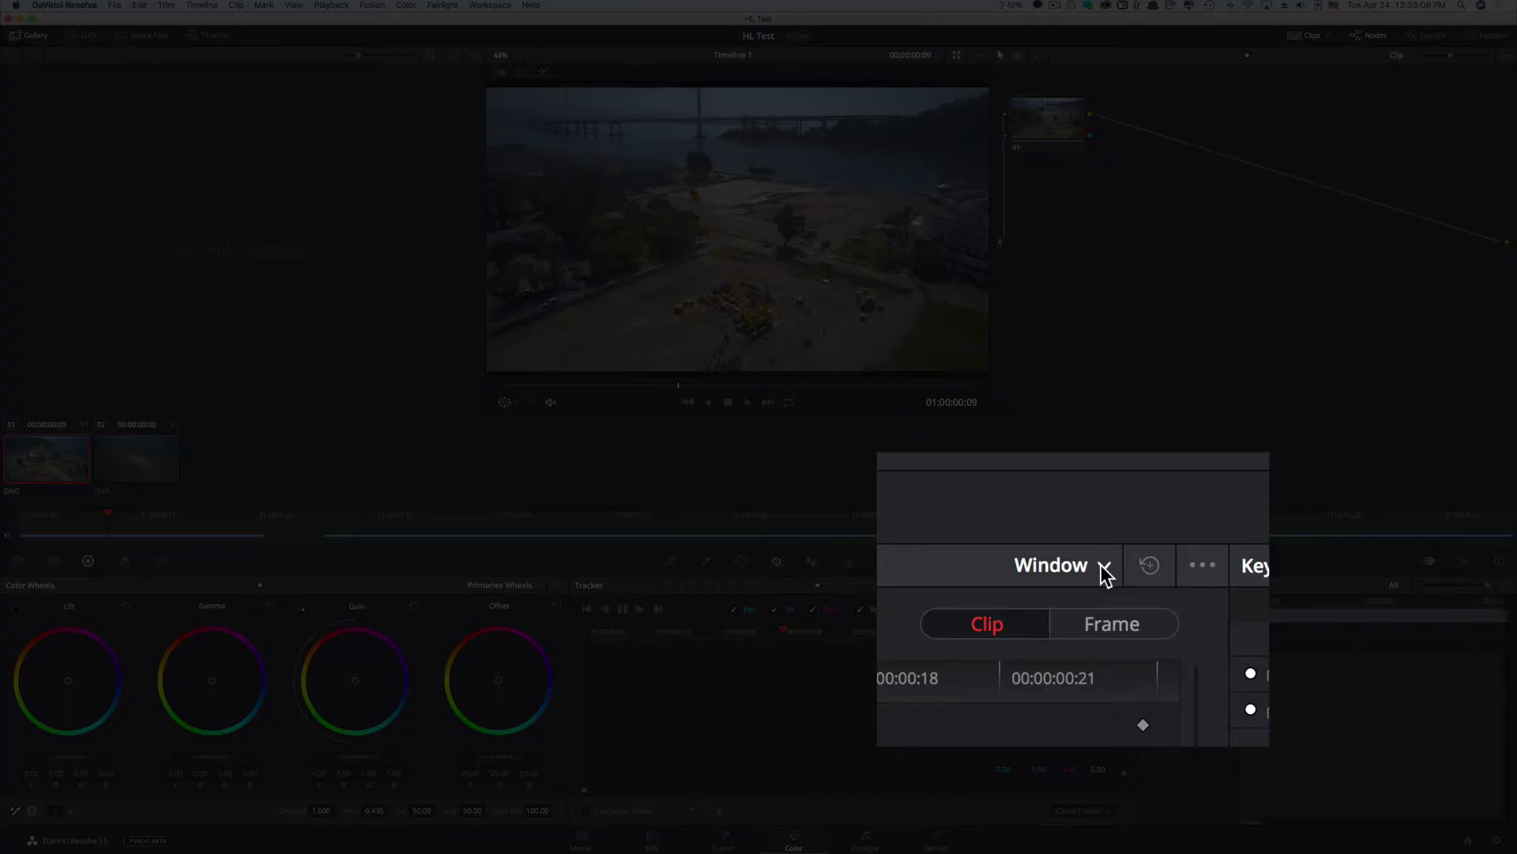
pyautogui.click(1102, 564)
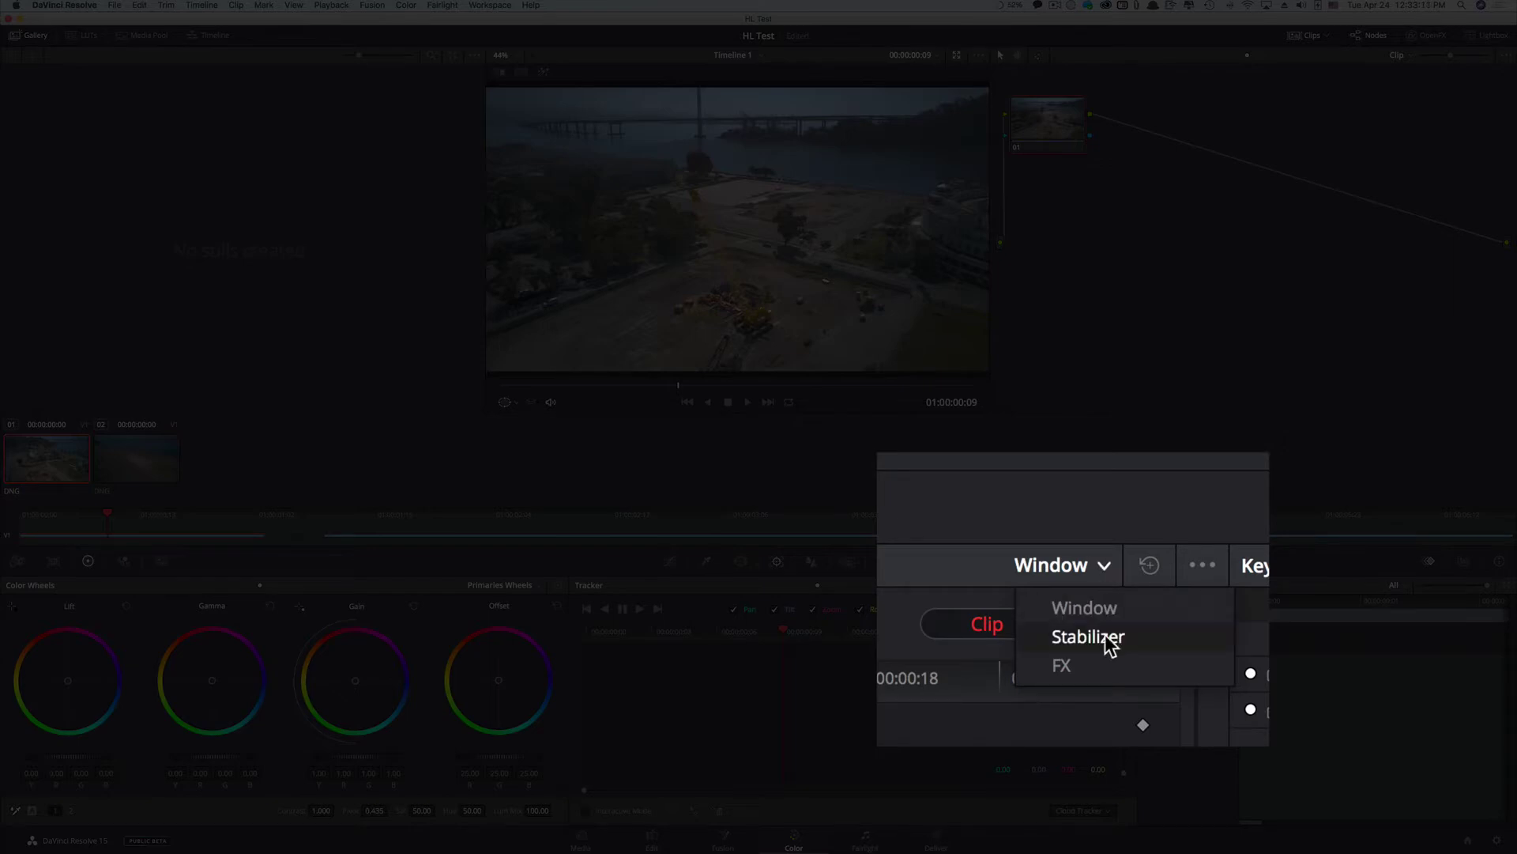
pyautogui.click(1087, 620)
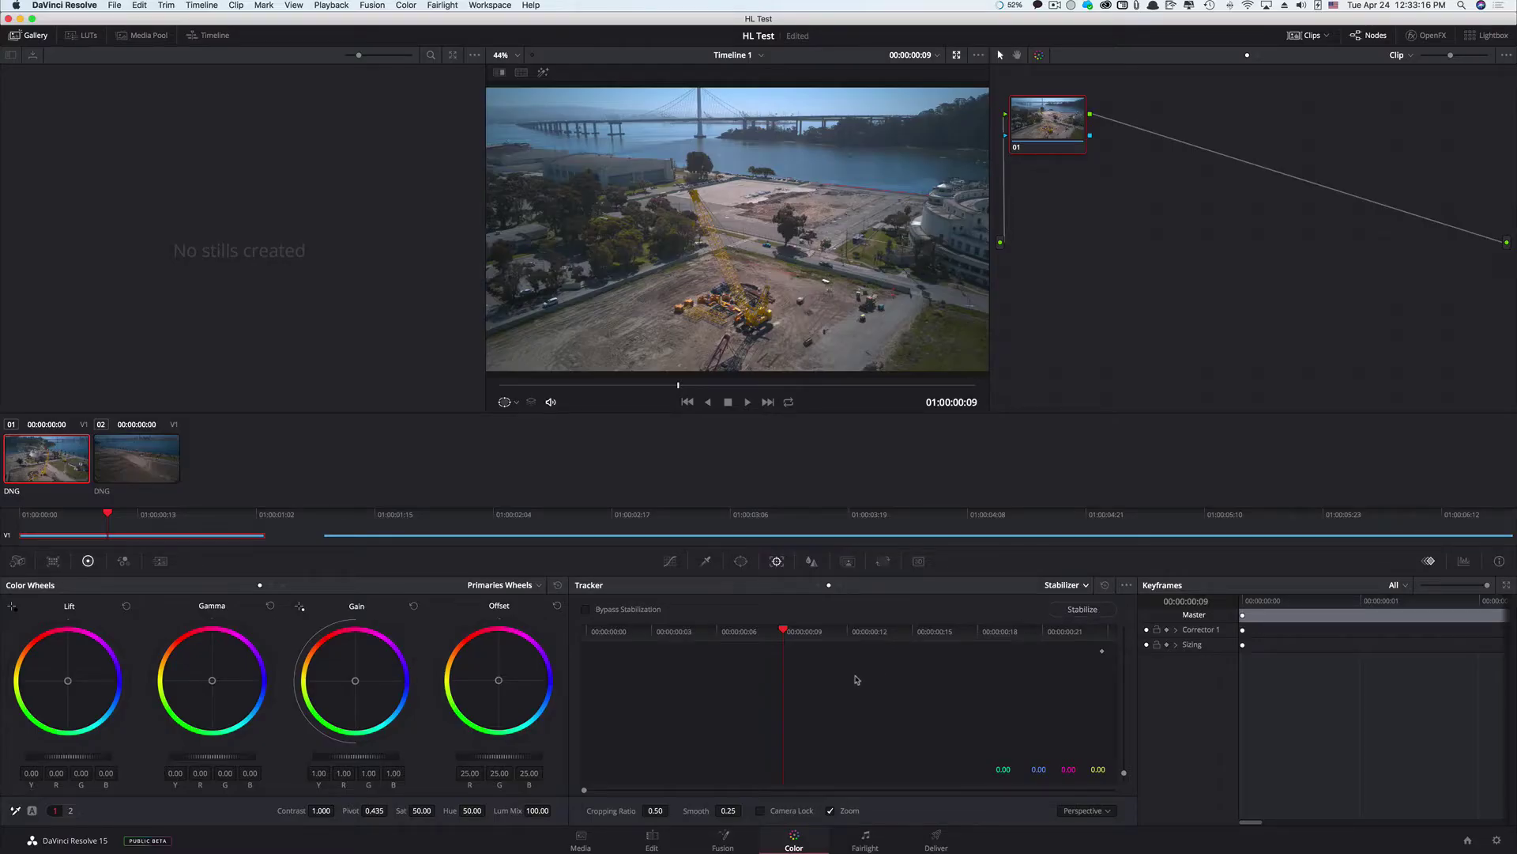
pyautogui.moveTo(822, 642); pyautogui.dragTo(545, 662)
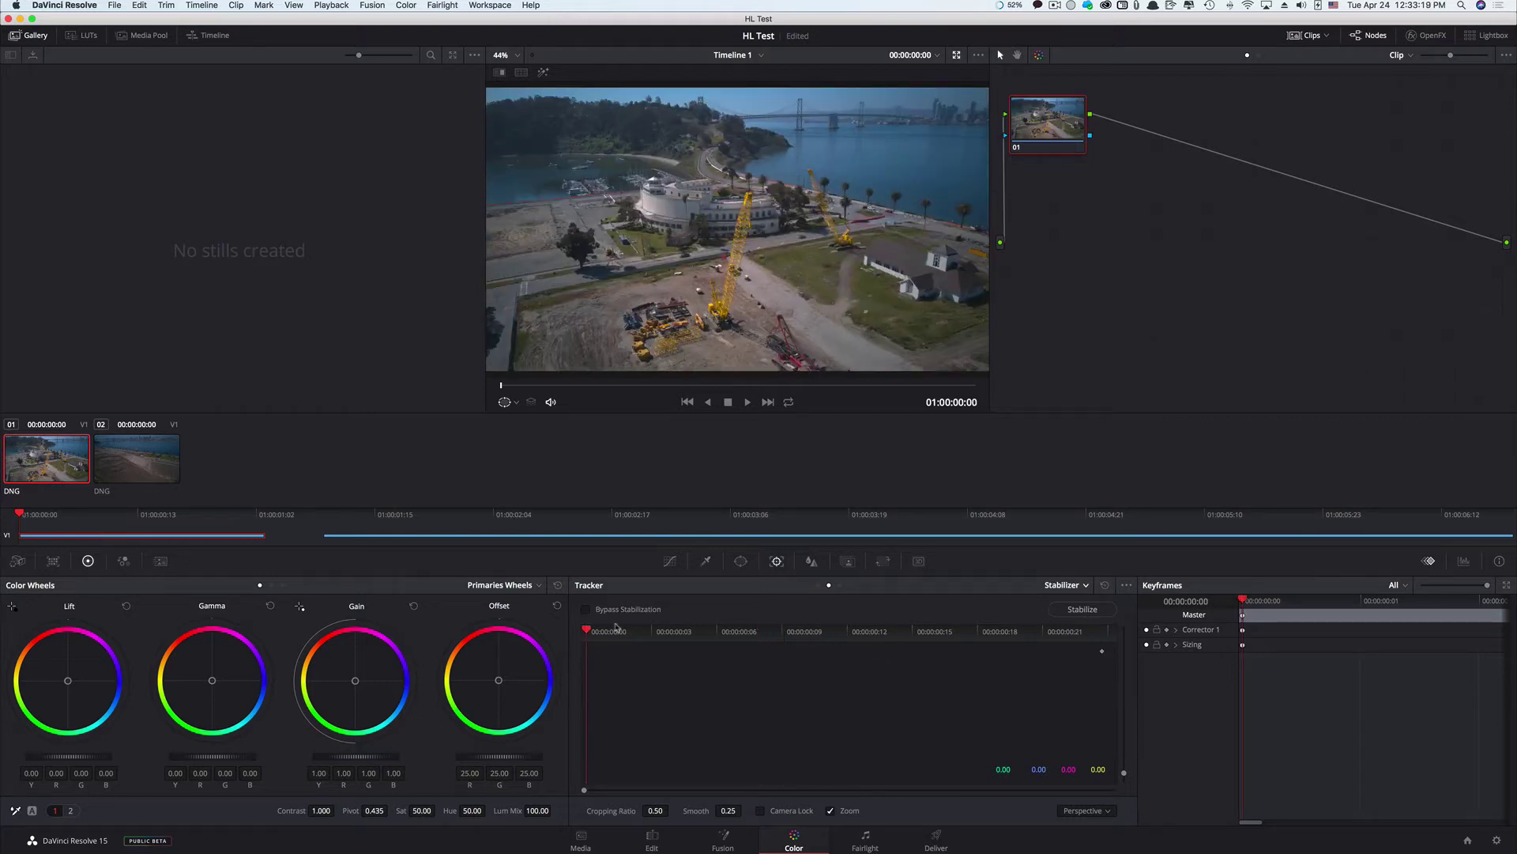
pyautogui.click(1083, 609)
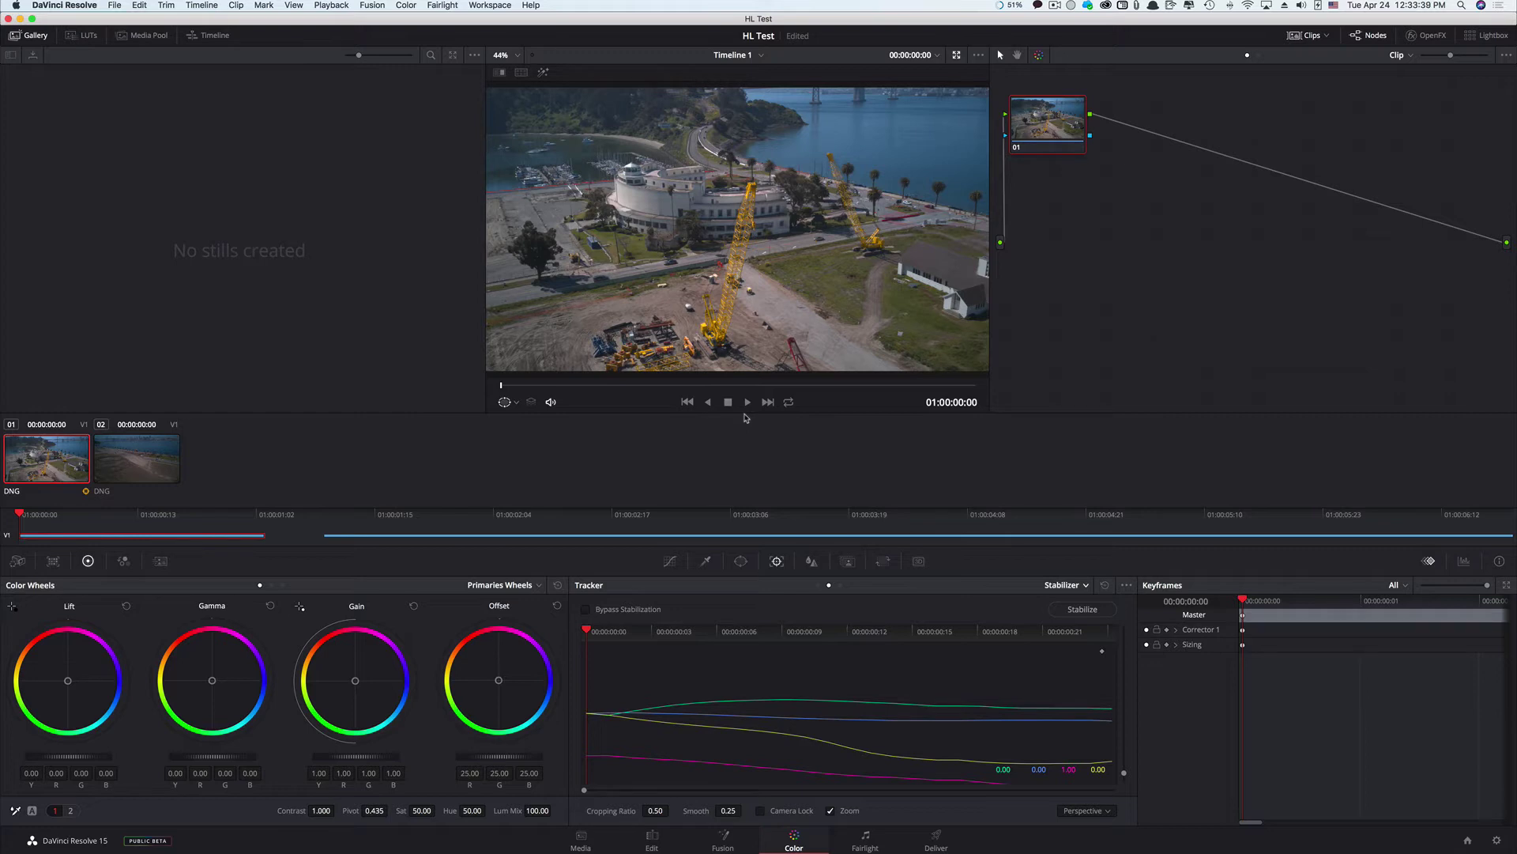
pyautogui.press('super+f')
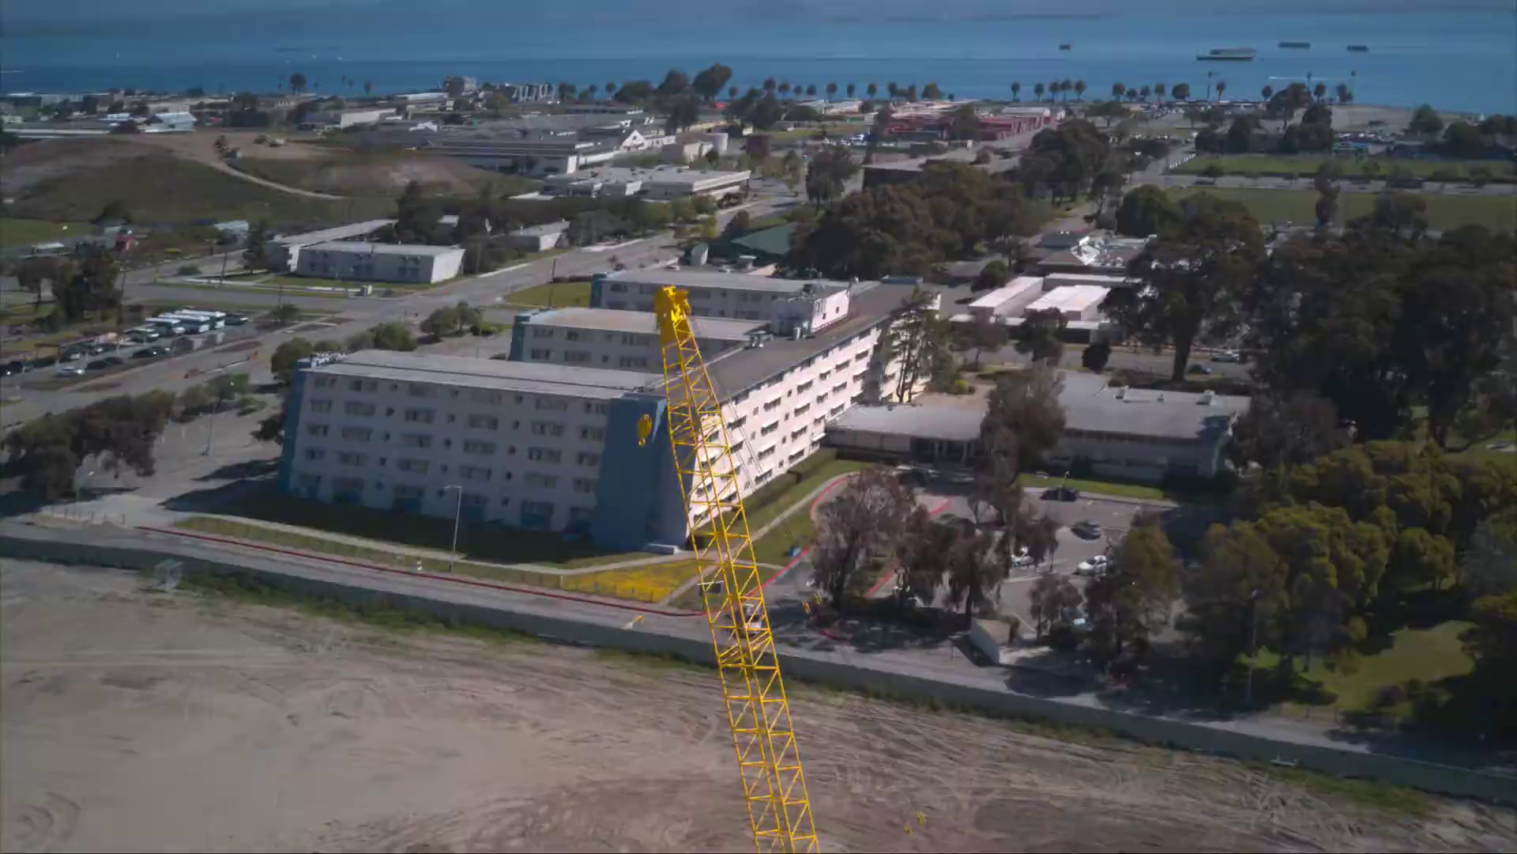
pyautogui.press('super+f')
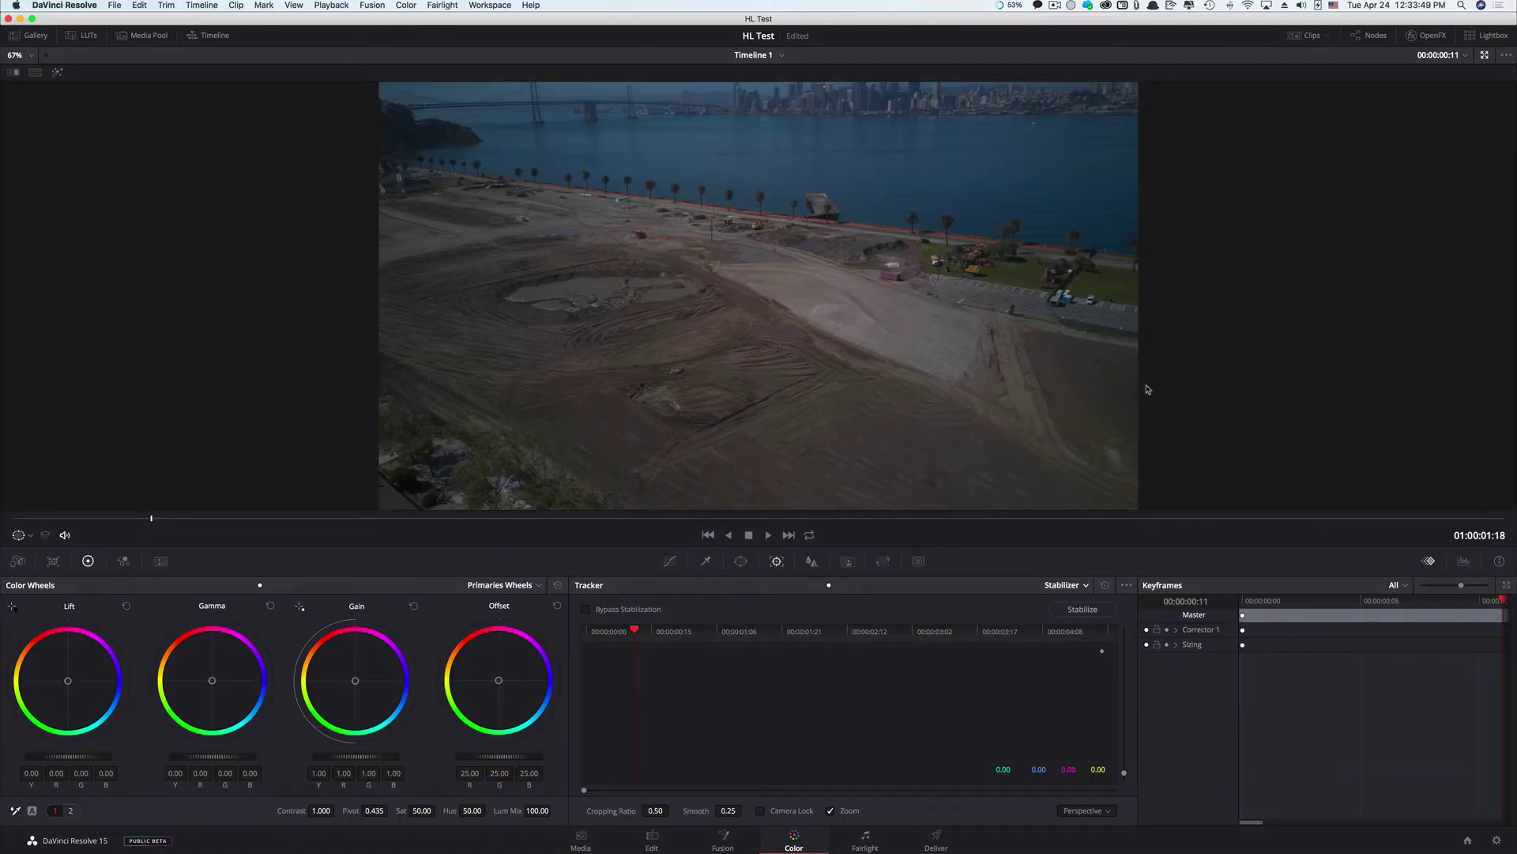
# Step: Show the clip thumbnails, return to the first frame of the second clip and stabilize it
pyautogui.click(1312, 37)
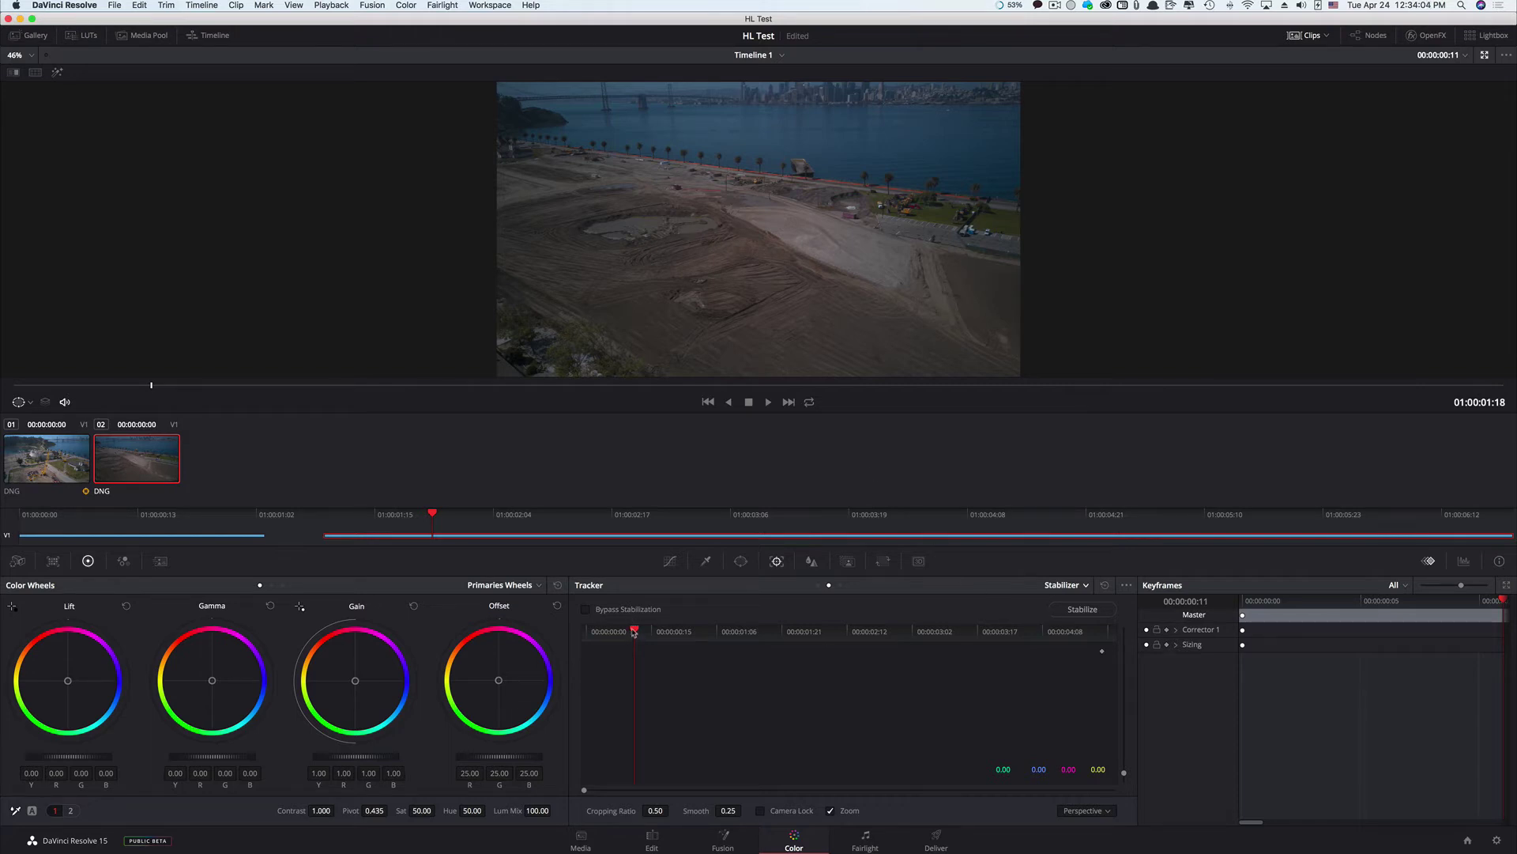
pyautogui.press('Left')
pyautogui.click(1102, 609)
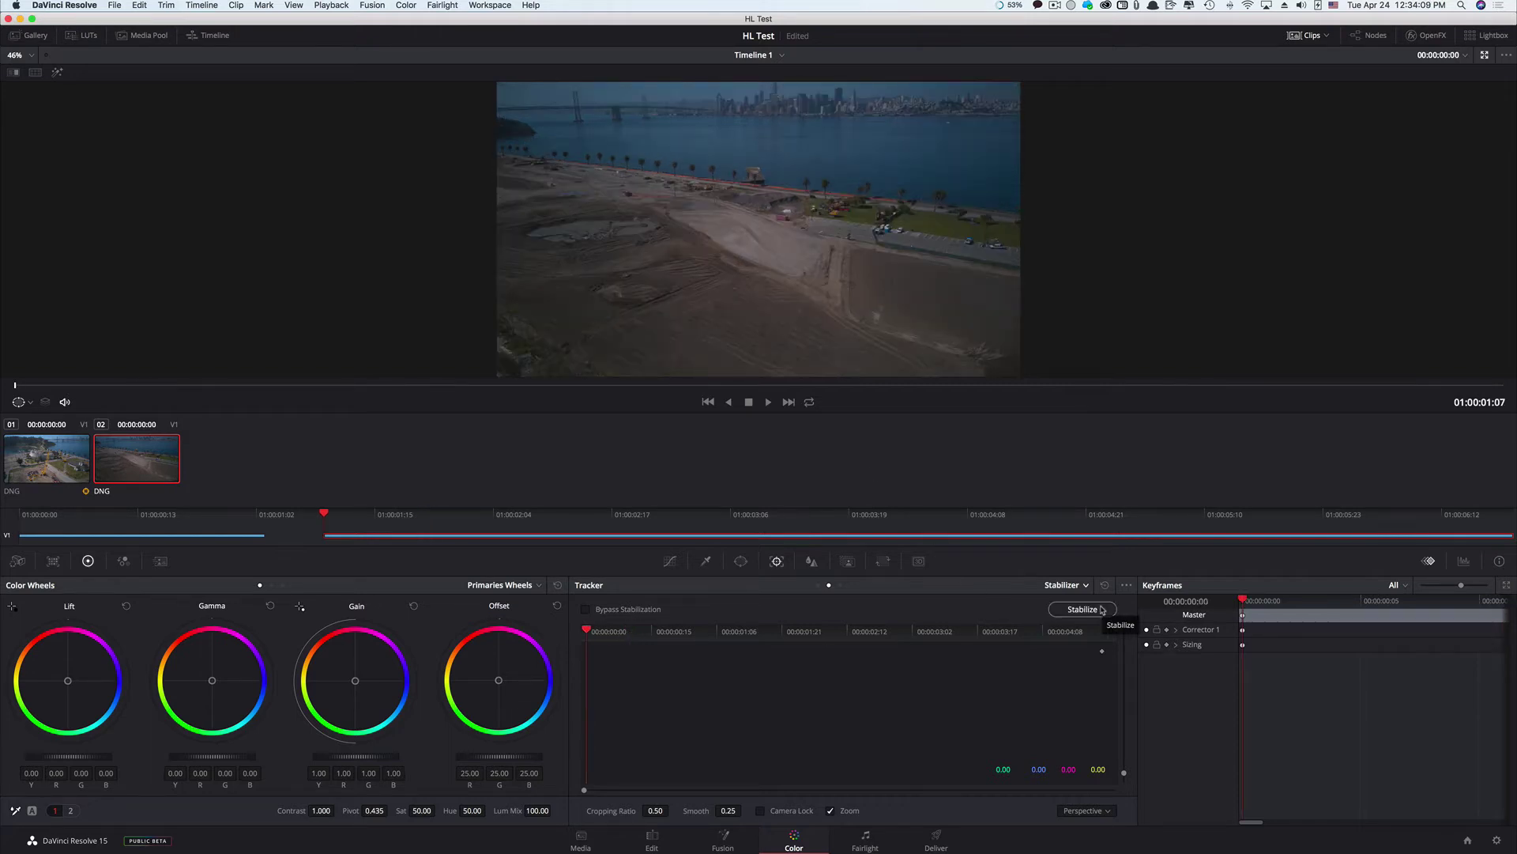
pyautogui.click(1102, 610)
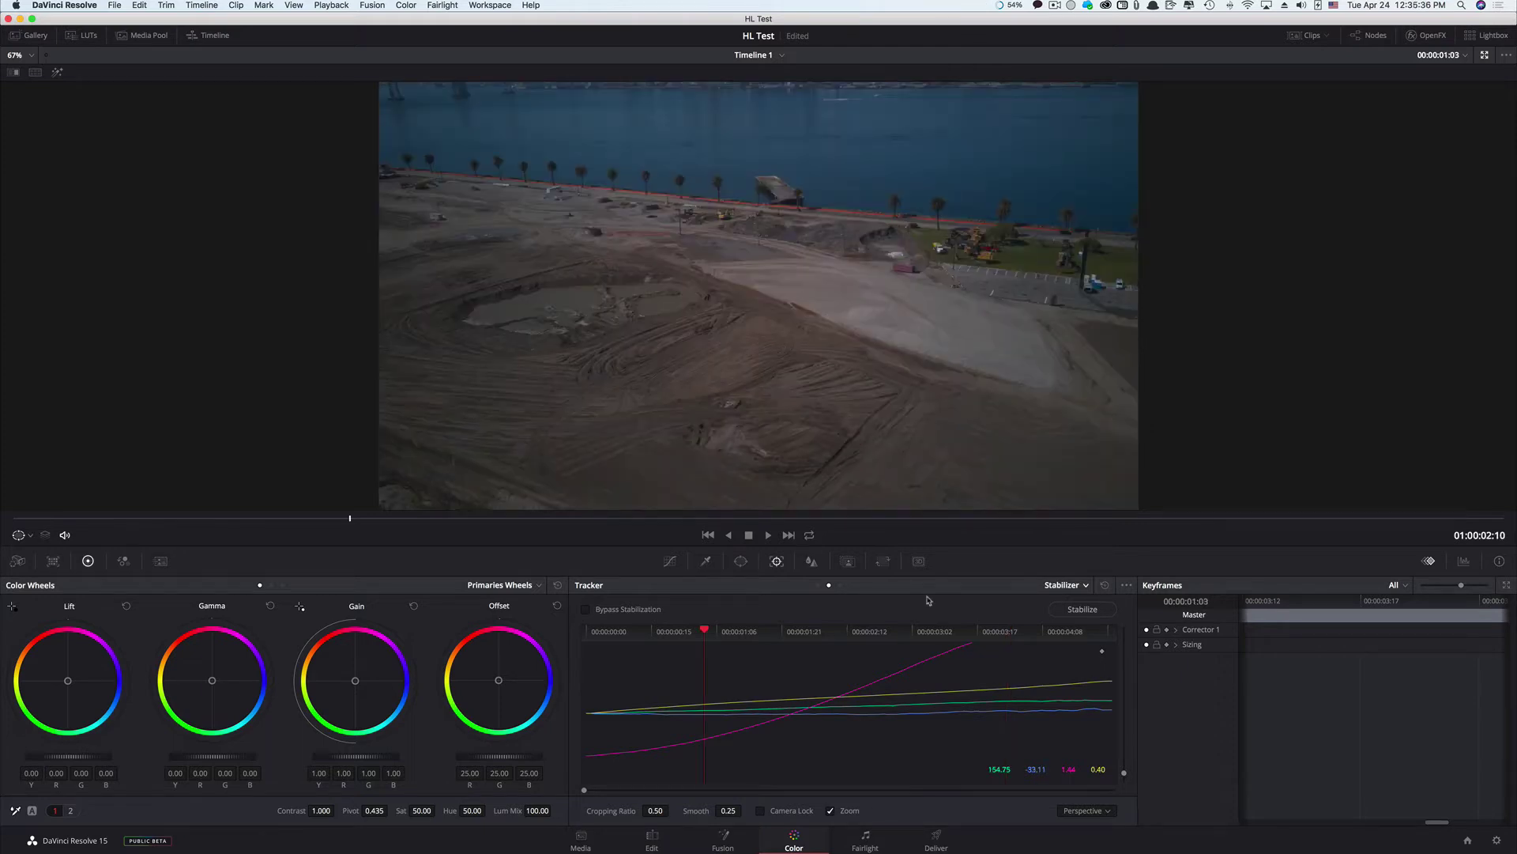
# Step: On the Edit page, check the first clip's duration without changing it, and move the DJI_[0007-0127].DNG clip further along the timeline
pyautogui.click(654, 839)
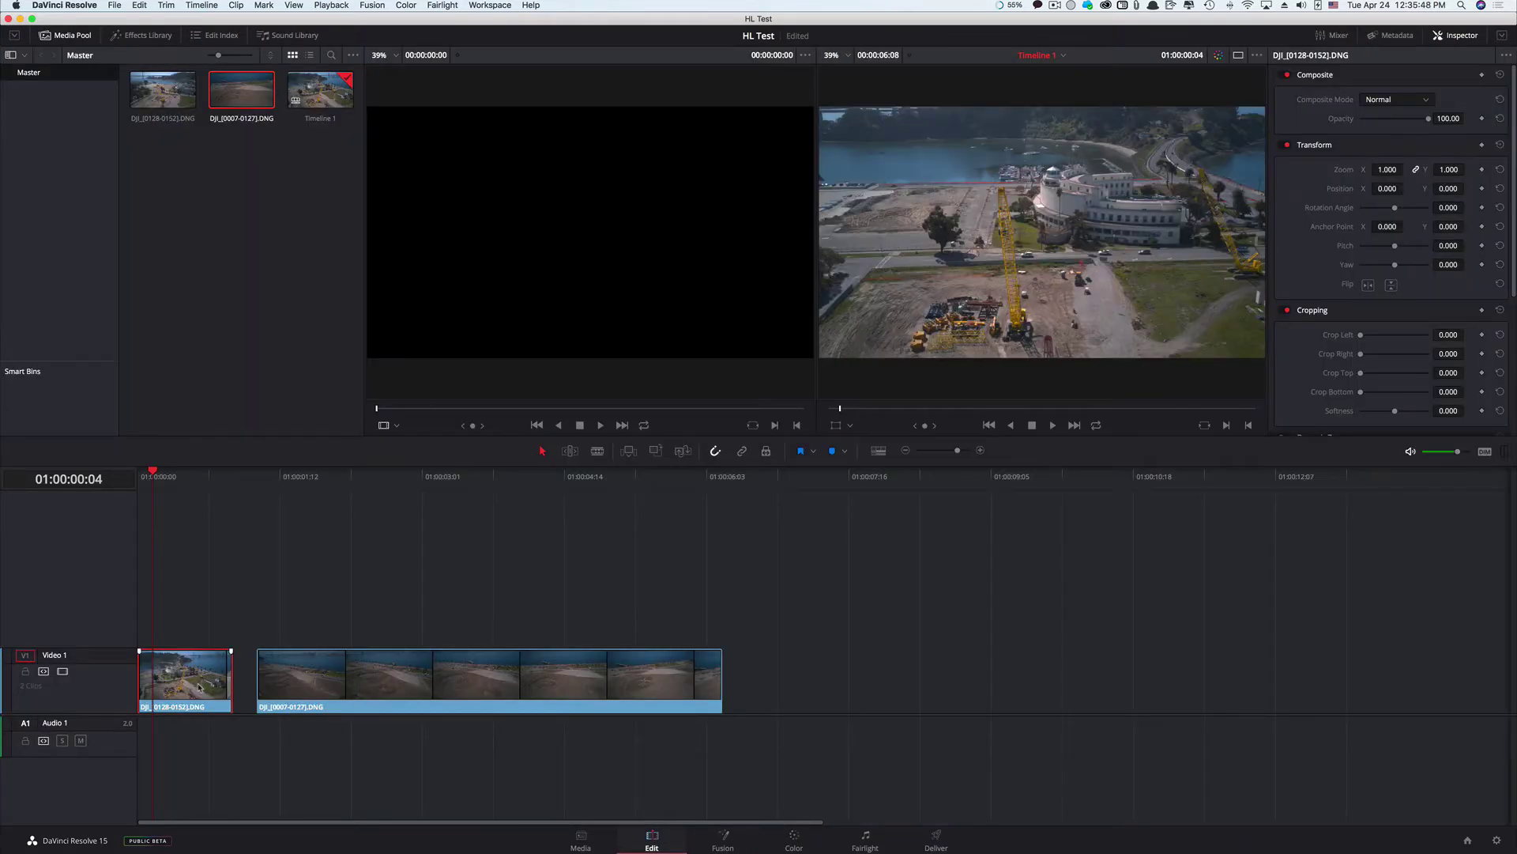
pyautogui.rightClick(199, 687)
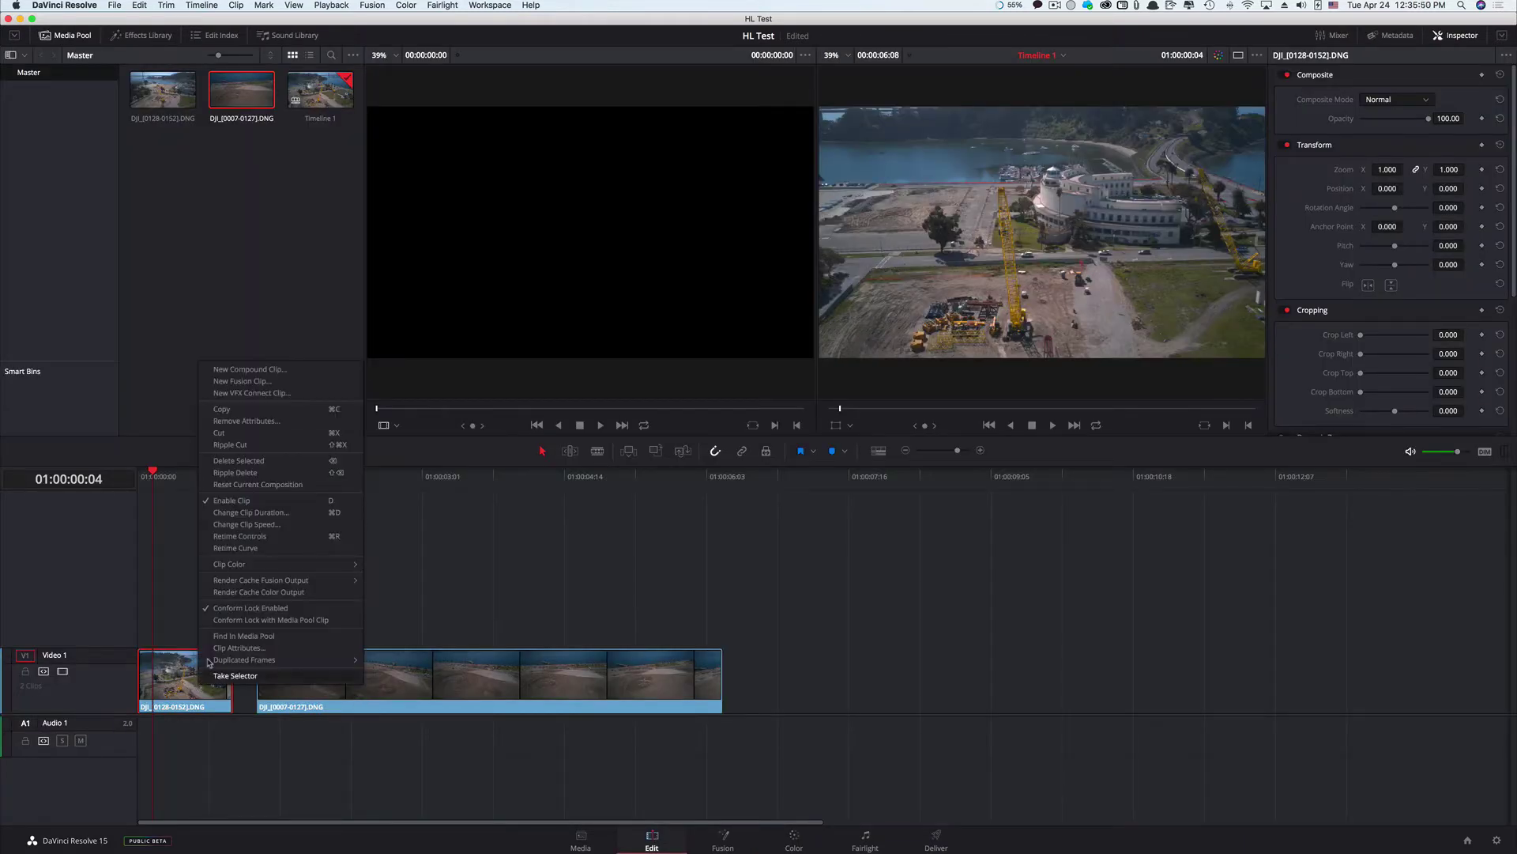
pyautogui.click(255, 513)
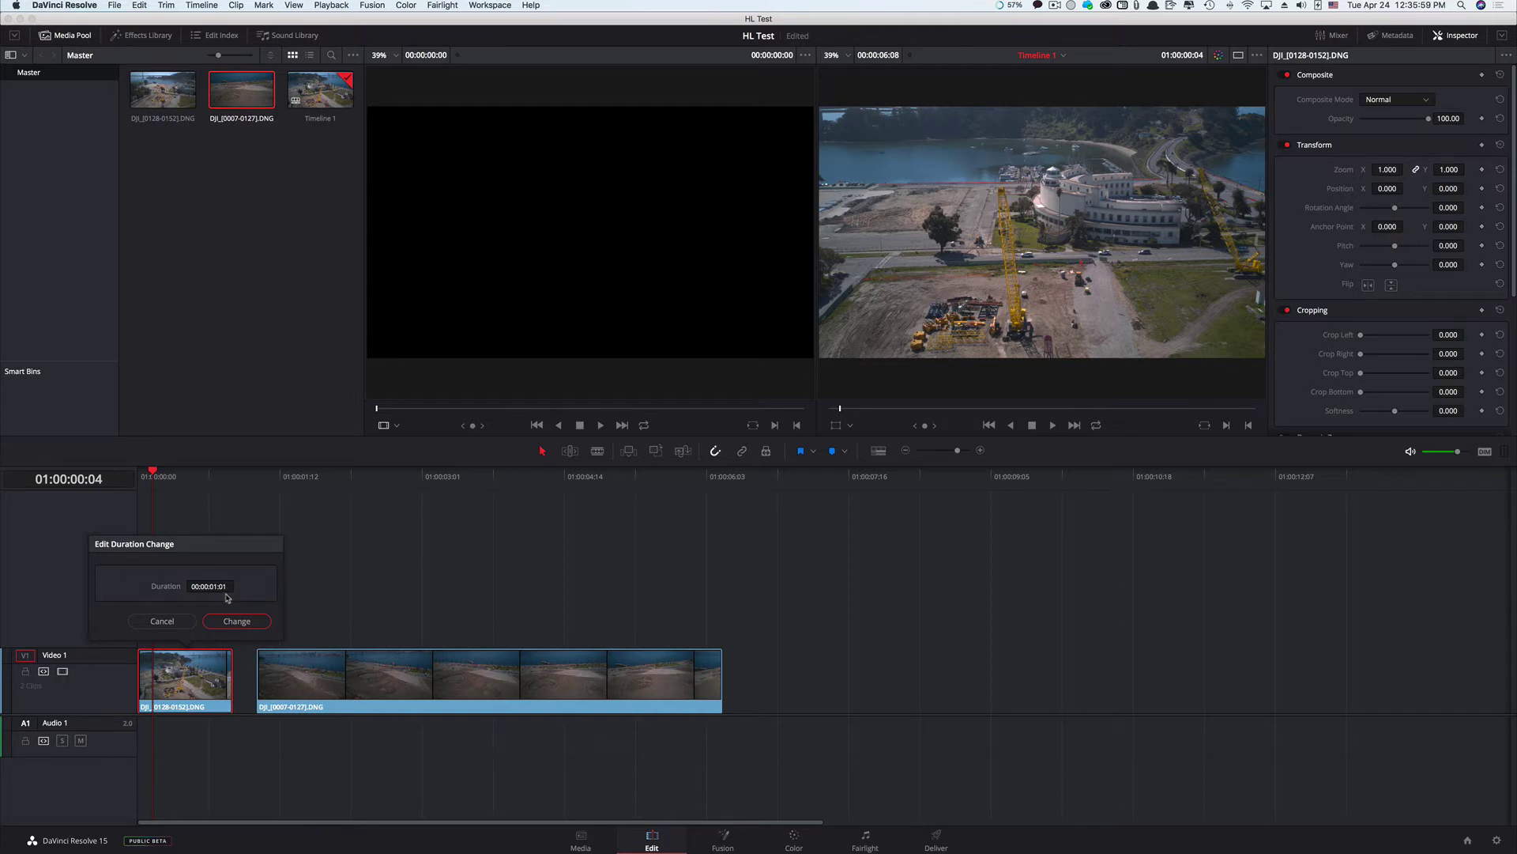
pyautogui.click(162, 621)
pyautogui.moveTo(346, 696); pyautogui.dragTo(476, 696)
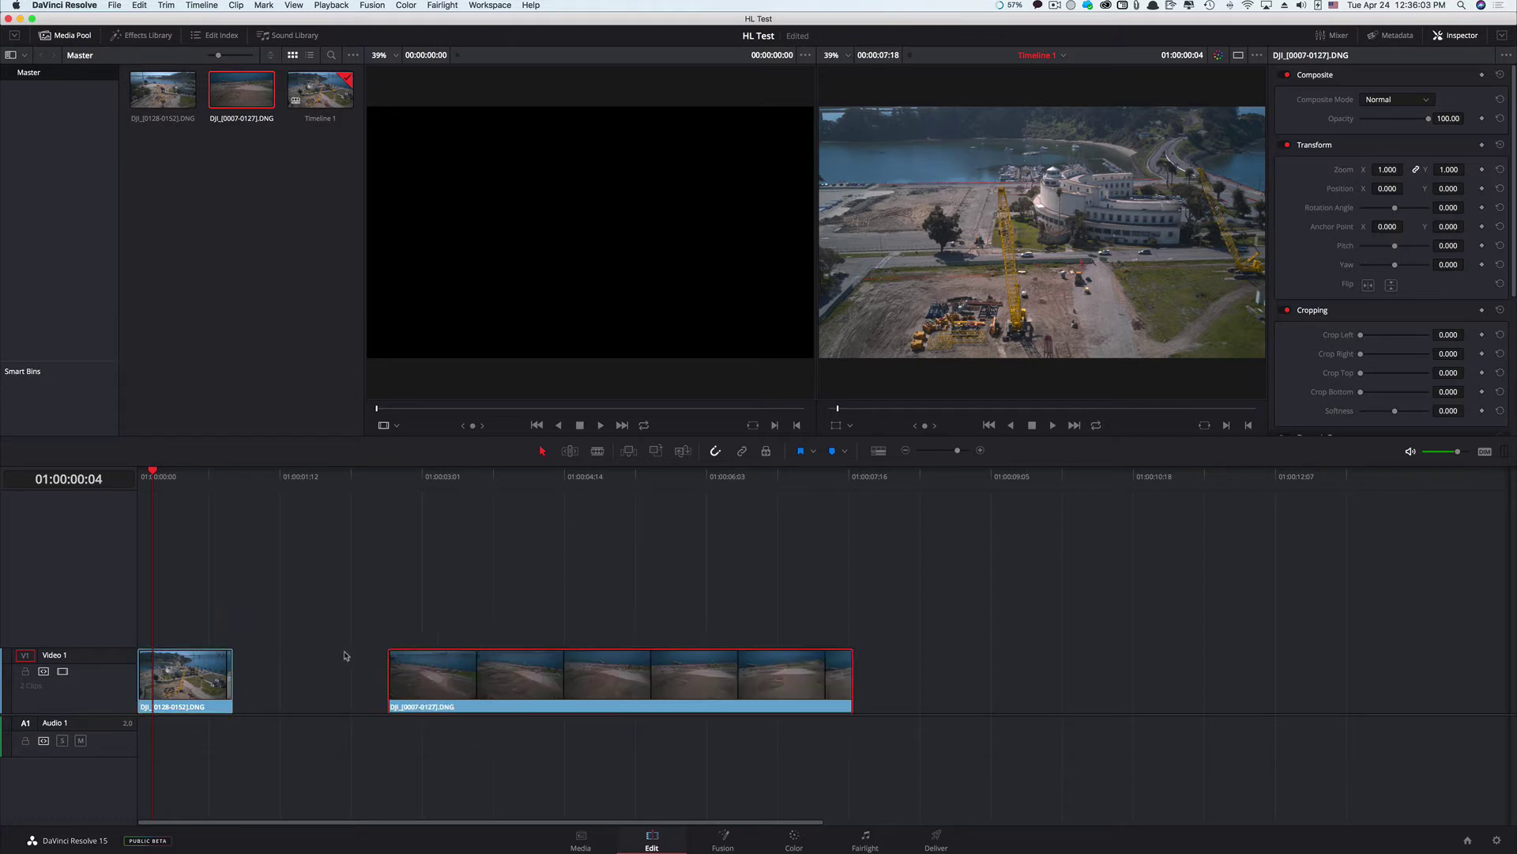
# Step: Lower the clip speed of DJI_[0128-0152].DNG, with its keyframes set to Stretch to fit
pyautogui.click(191, 686)
pyautogui.rightClick(191, 686)
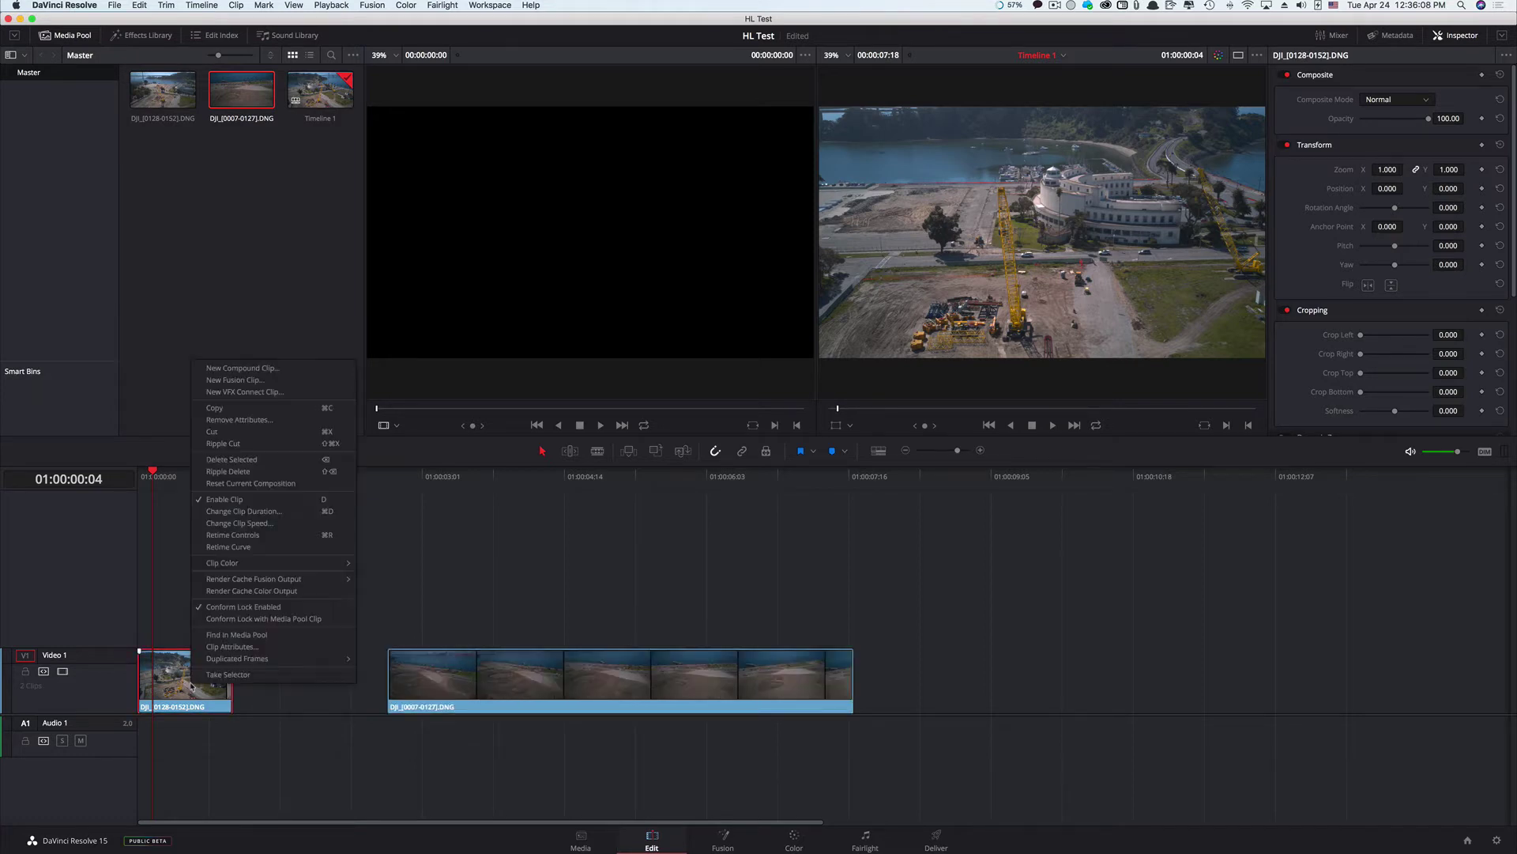
pyautogui.click(236, 523)
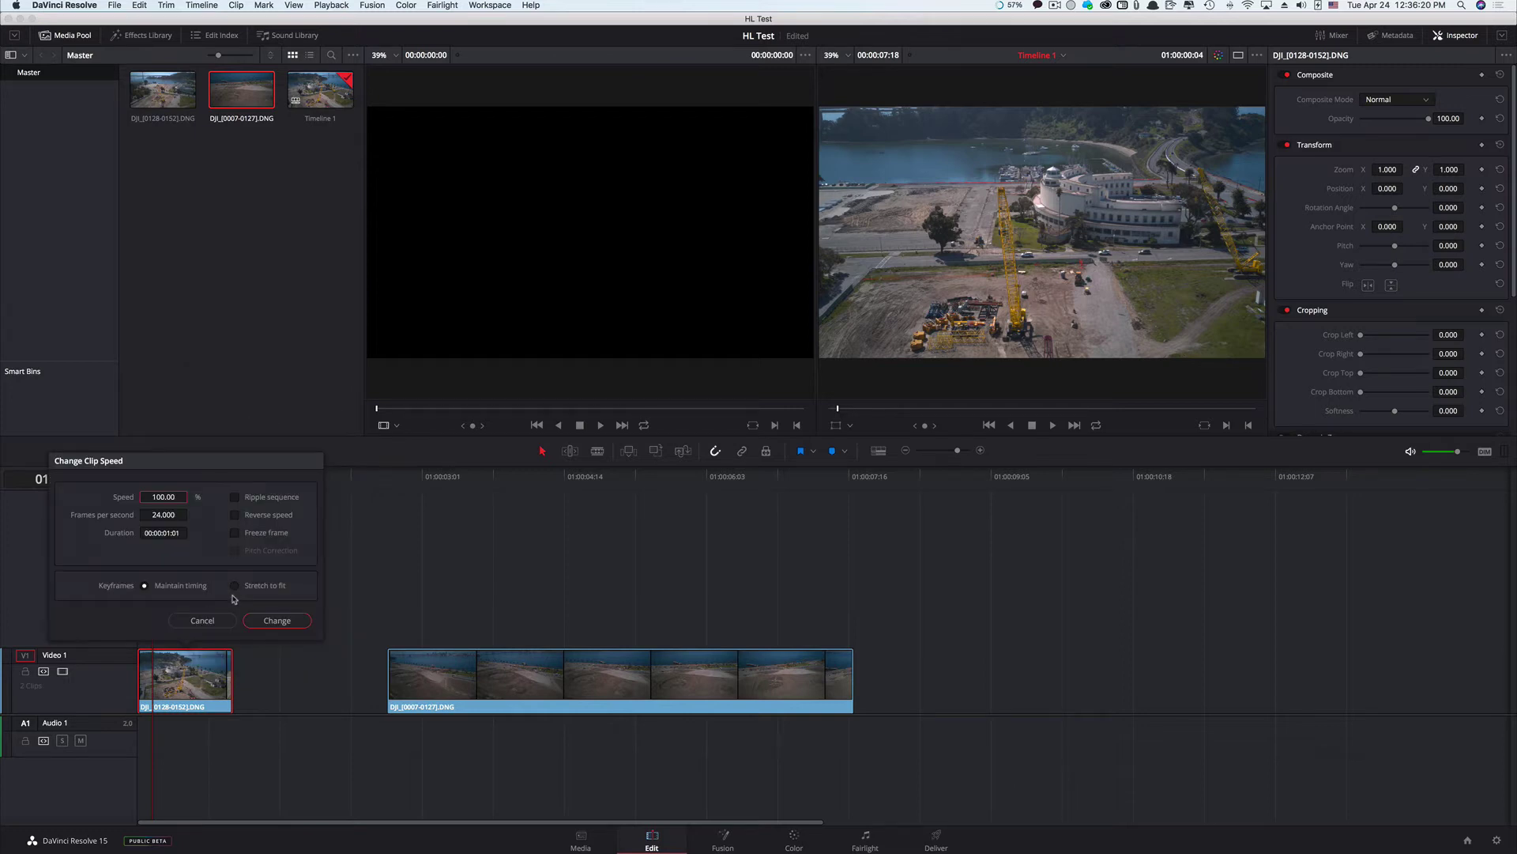
pyautogui.click(235, 589)
pyautogui.moveTo(172, 502); pyautogui.dragTo(159, 497)
pyautogui.click(282, 620)
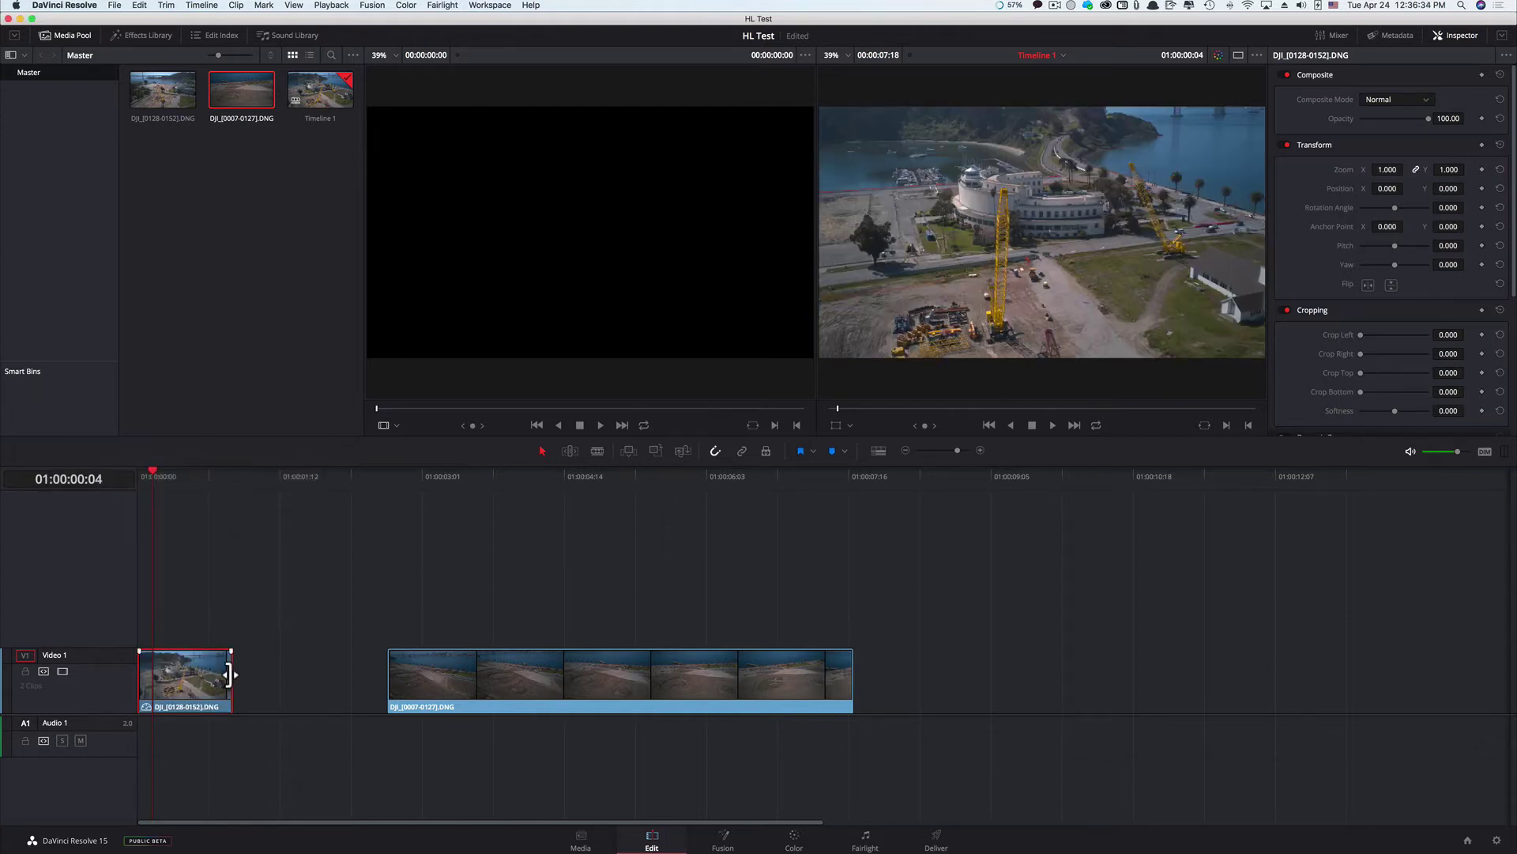
# Step: Set the first clip's duration to 00:00:02:01, recheck the duration and return the playhead to the timeline start
pyautogui.rightClick(201, 683)
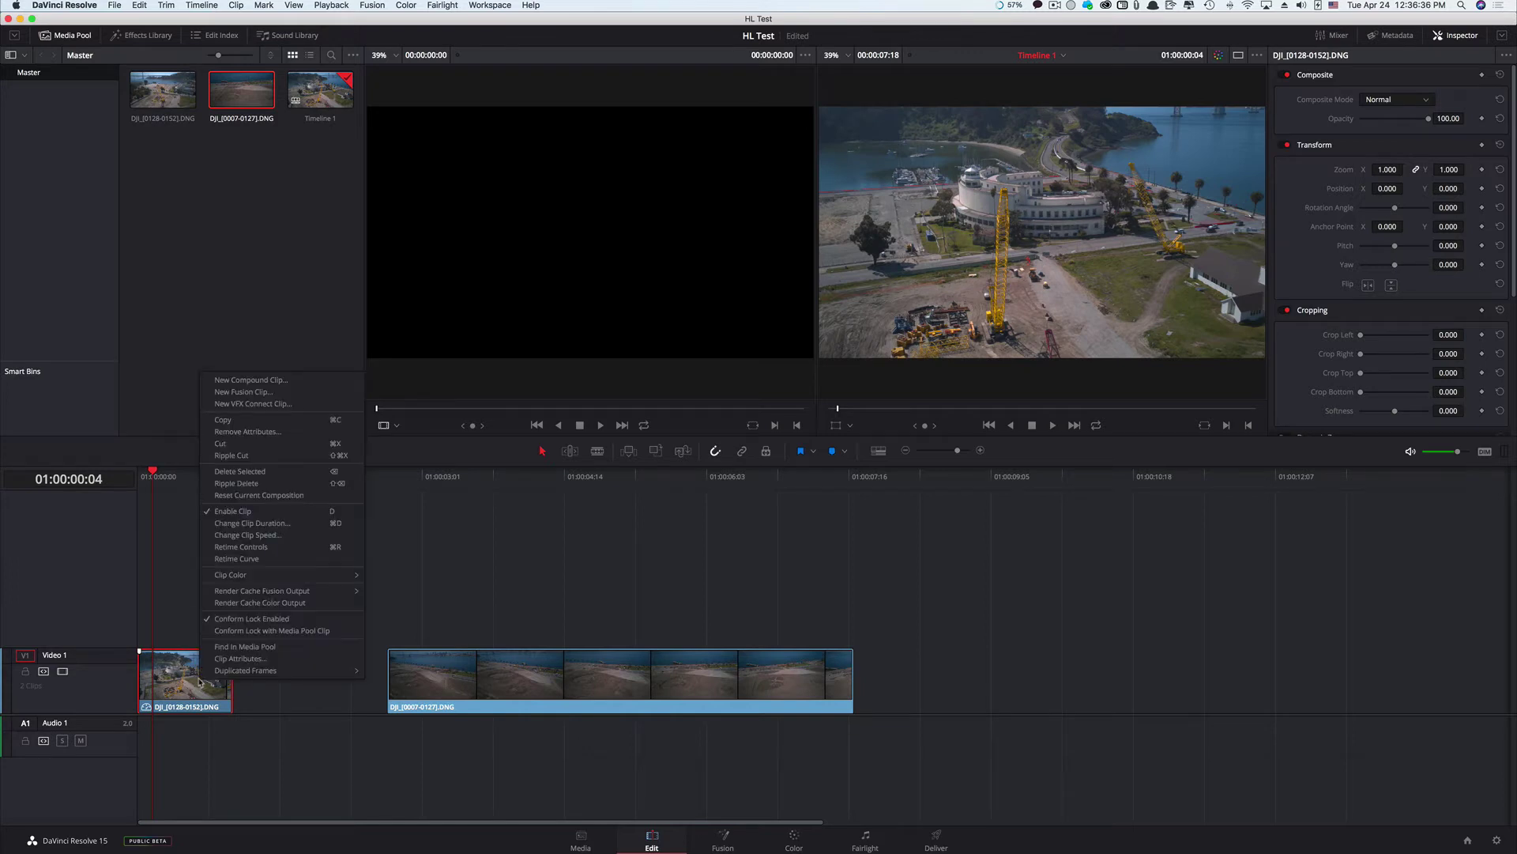
pyautogui.click(245, 523)
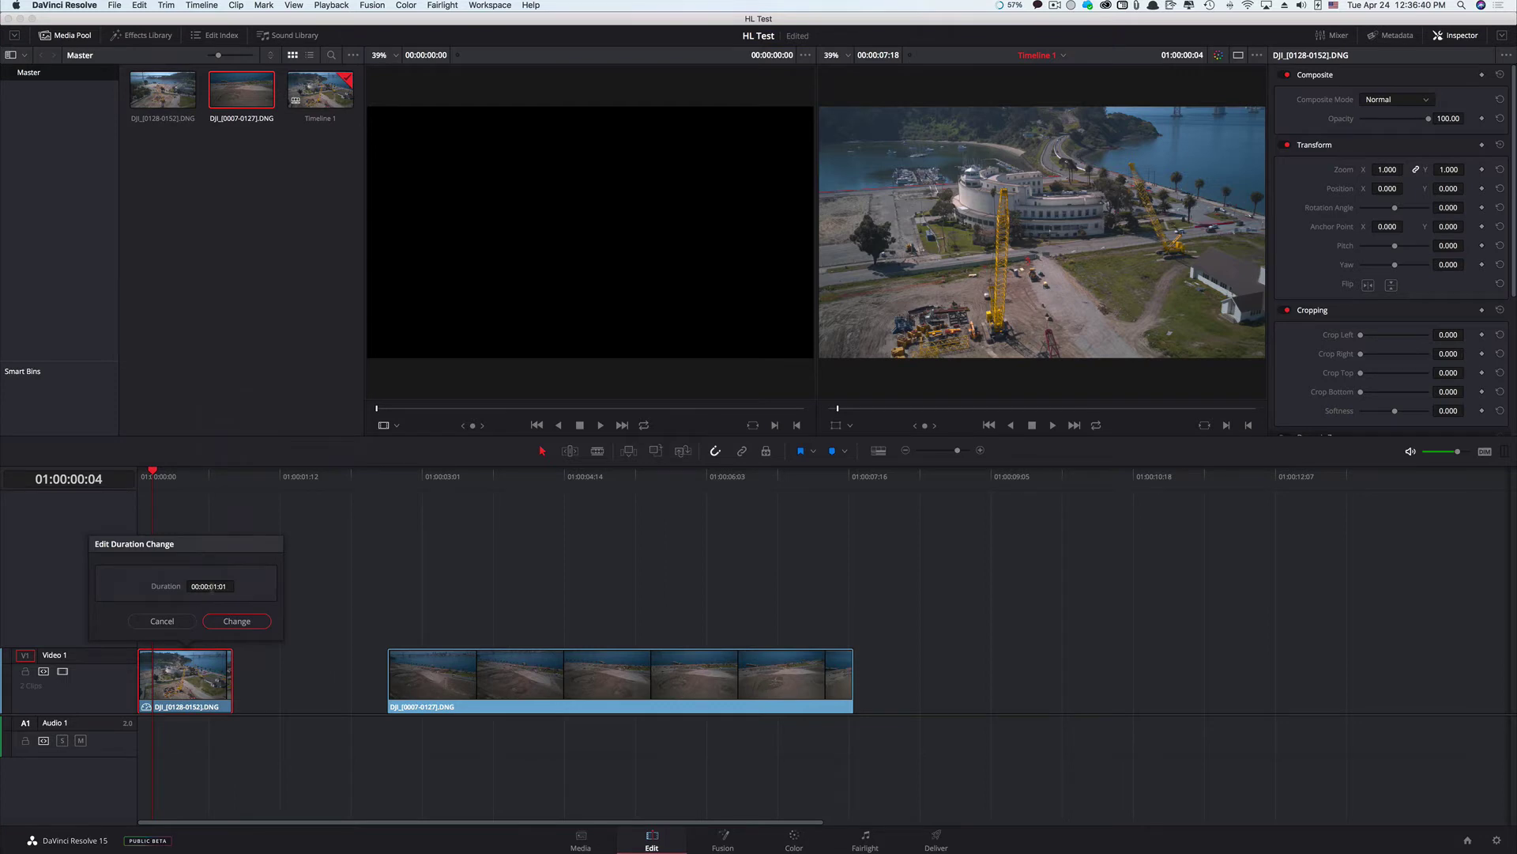
pyautogui.click(212, 585)
pyautogui.write('2')
pyautogui.press('Return')
pyautogui.rightClick(266, 676)
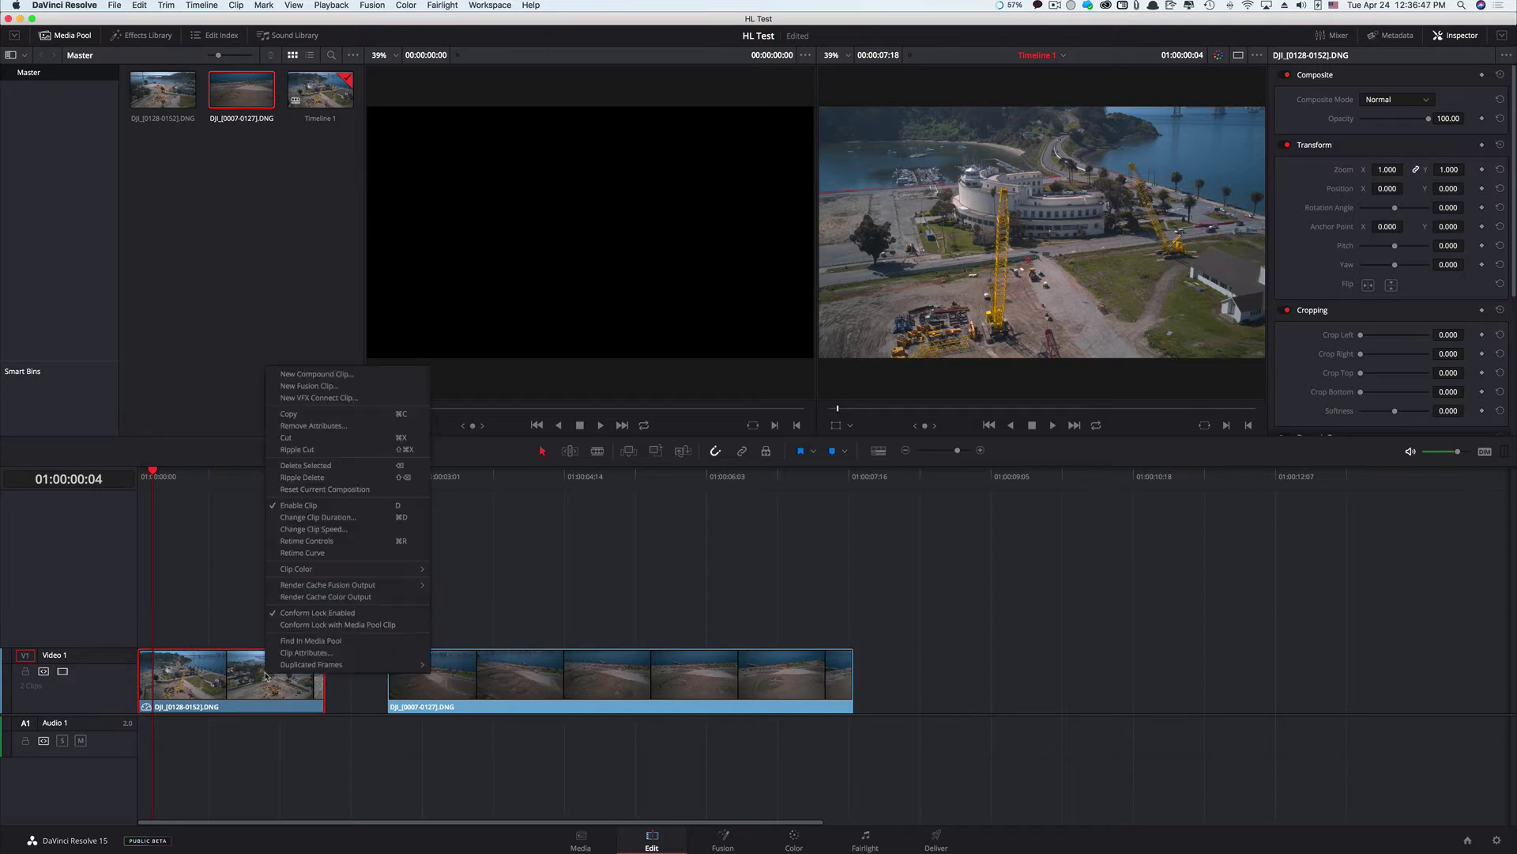
pyautogui.click(332, 518)
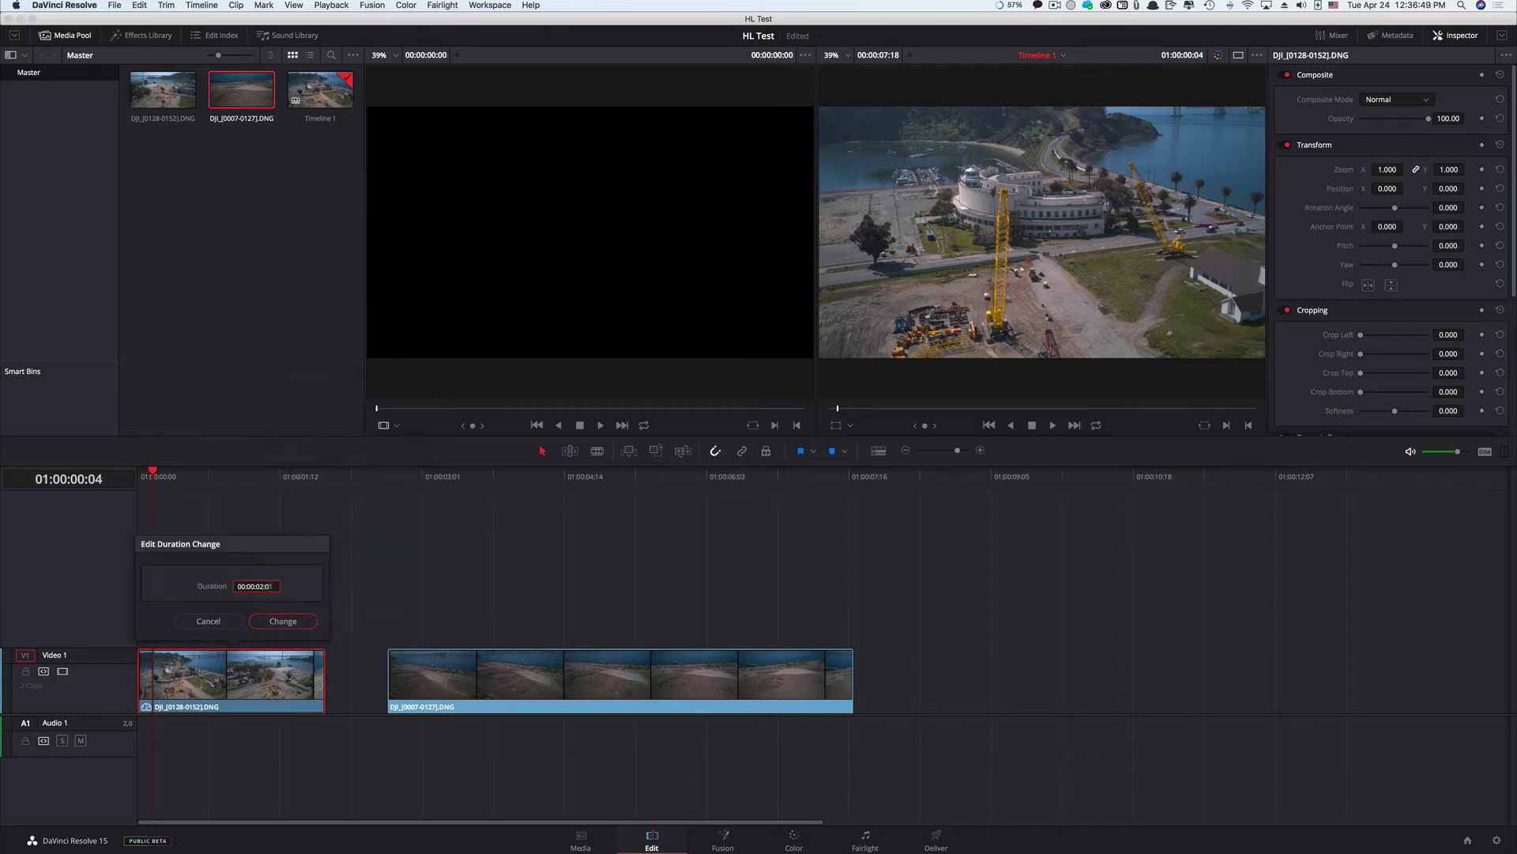
pyautogui.click(209, 621)
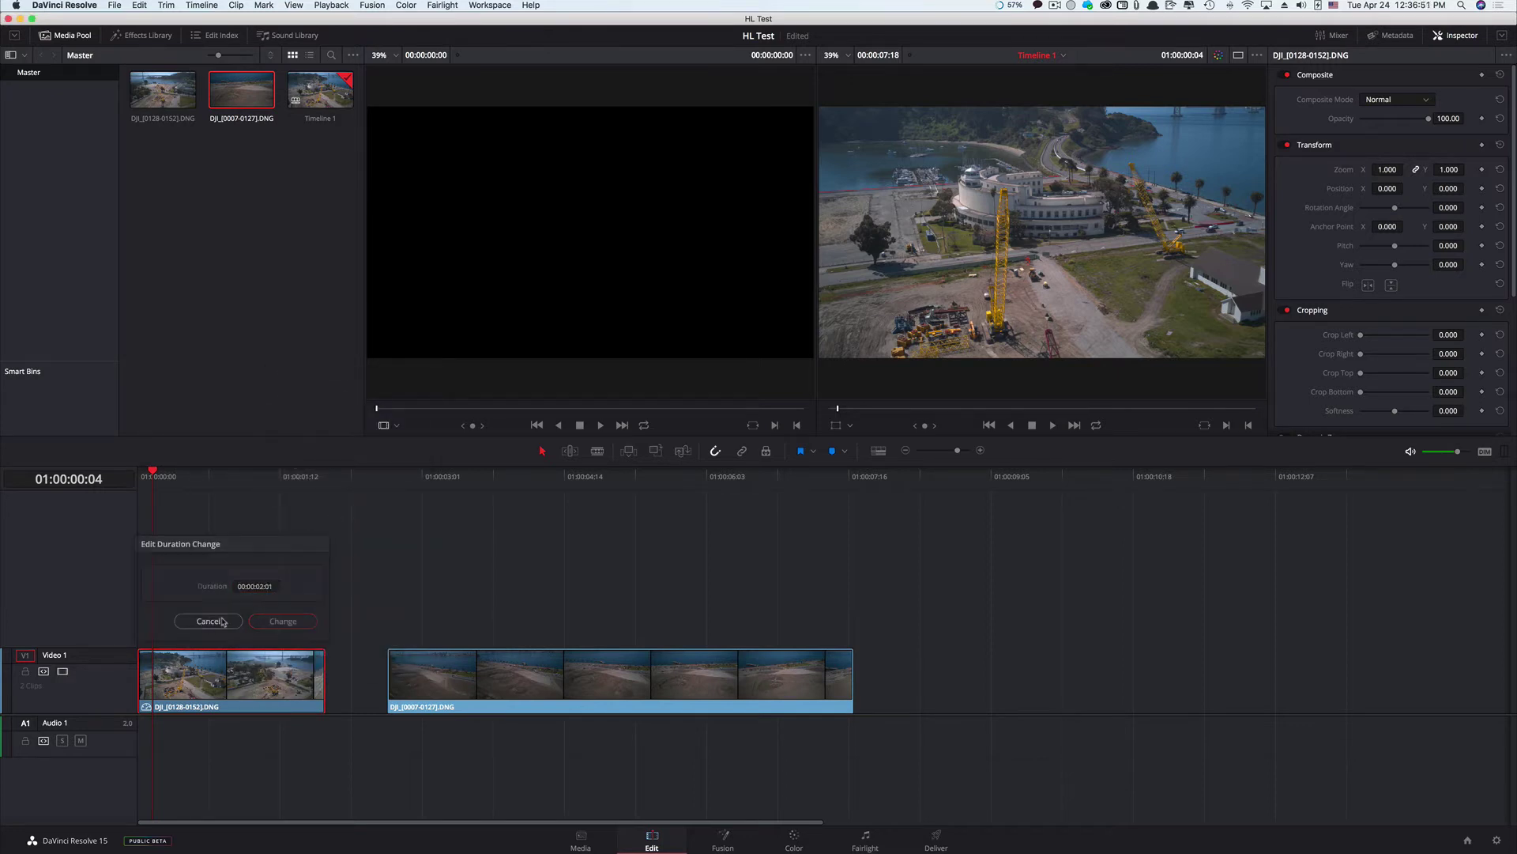
pyautogui.moveTo(150, 472); pyautogui.dragTo(130, 478)
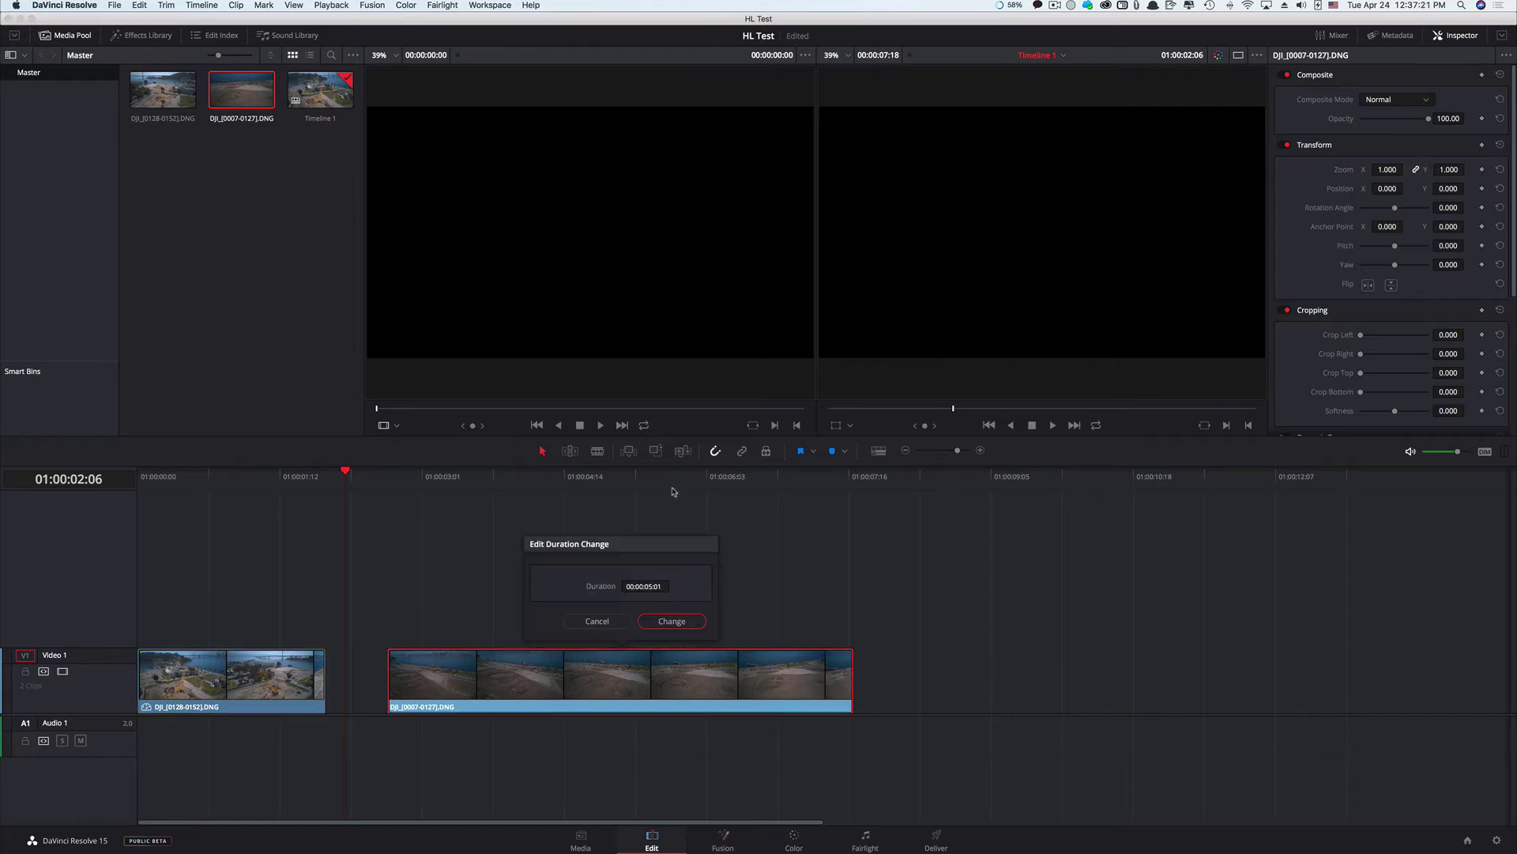
# Step: Change the clip speed of DJI_[0007-0127].DNG to 77% with keyframes stretched to fit
pyautogui.press('Return')
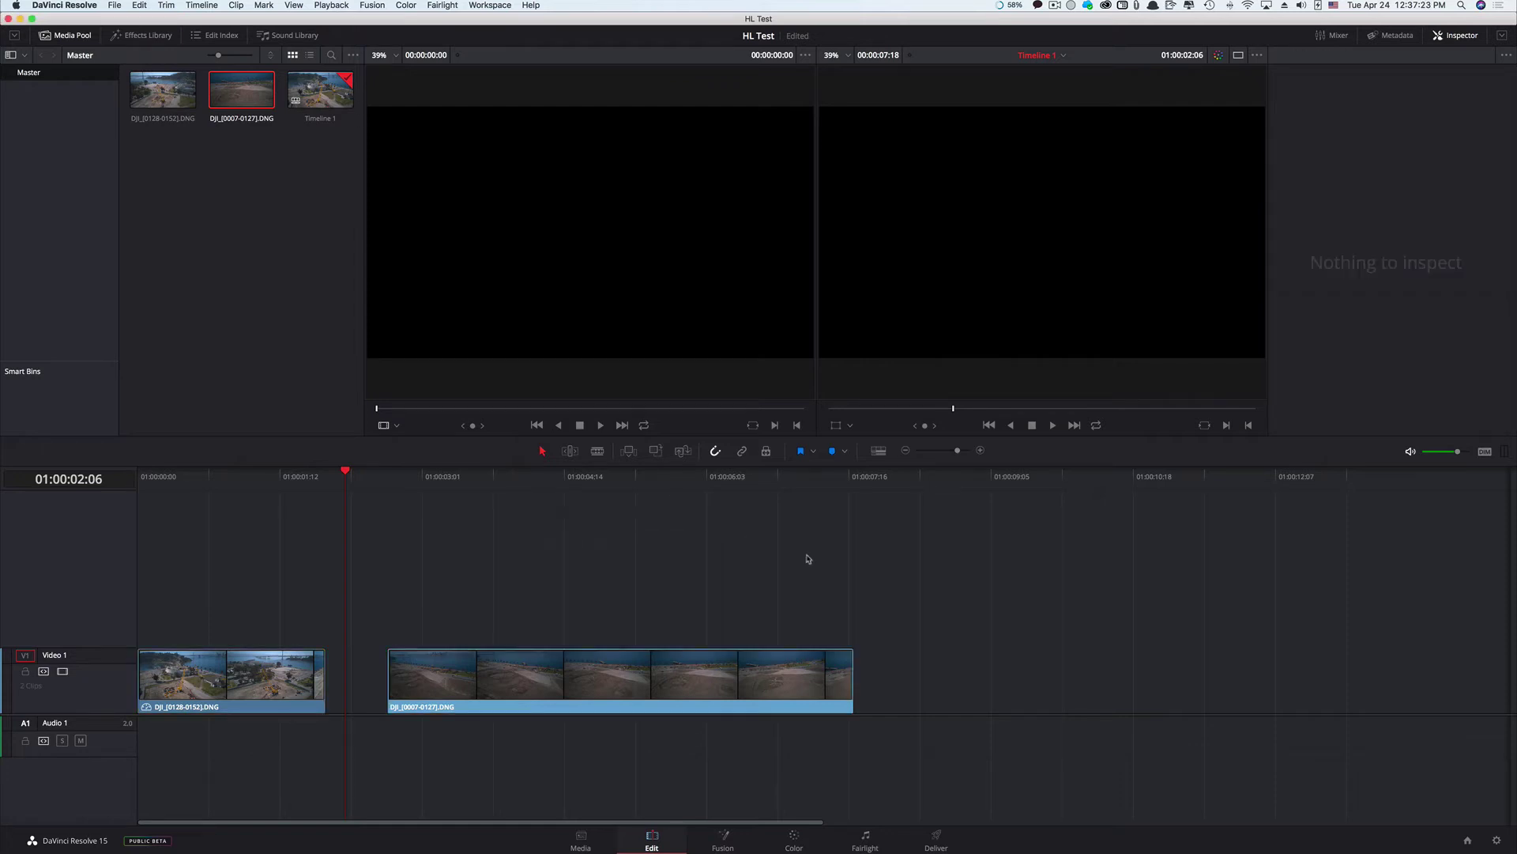
pyautogui.rightClick(671, 684)
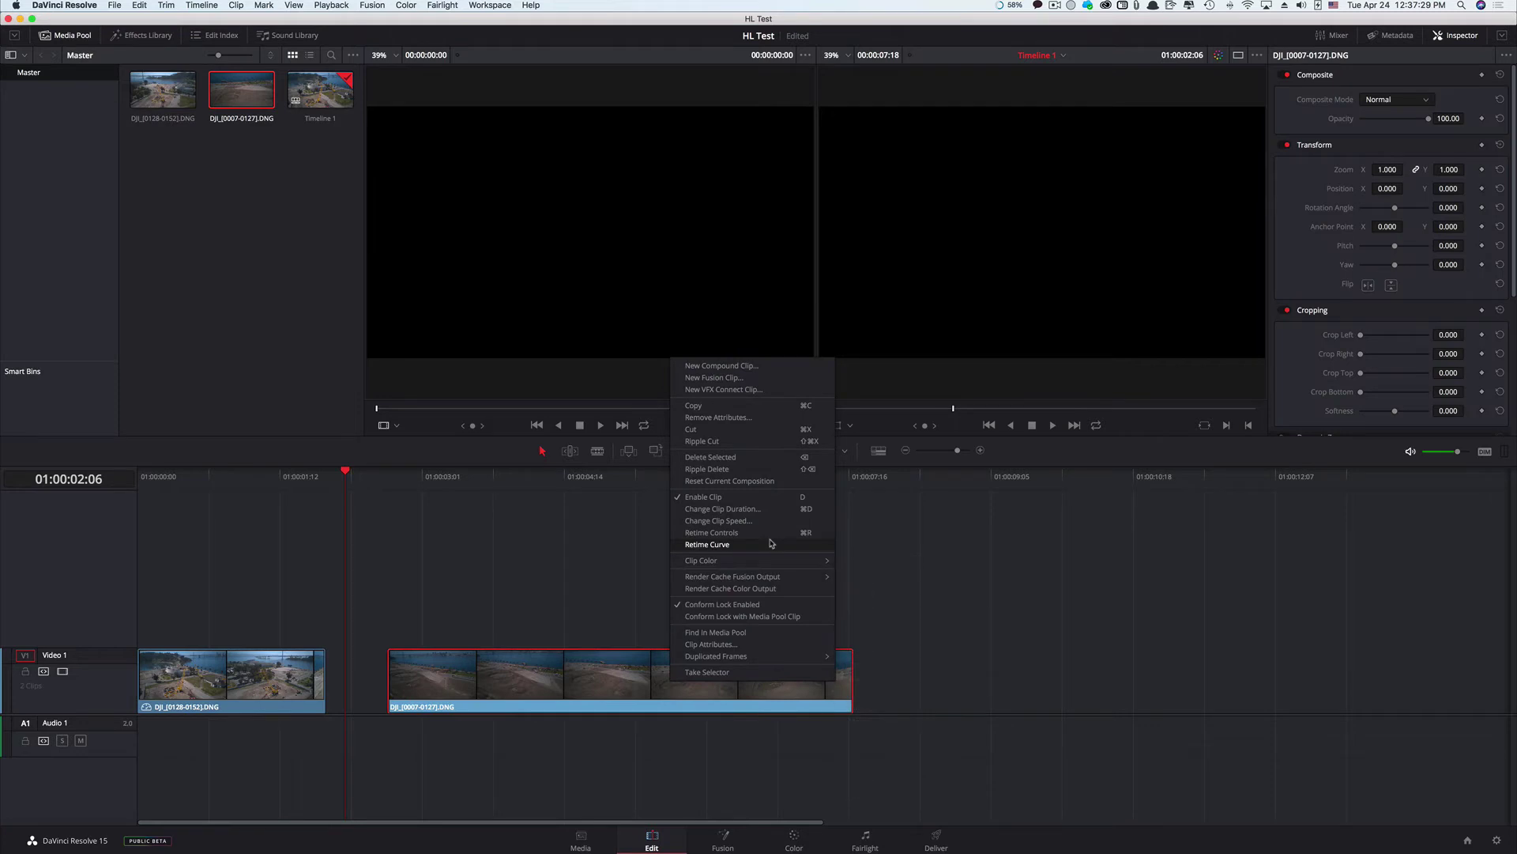
pyautogui.click(729, 521)
pyautogui.moveTo(614, 514); pyautogui.dragTo(595, 515)
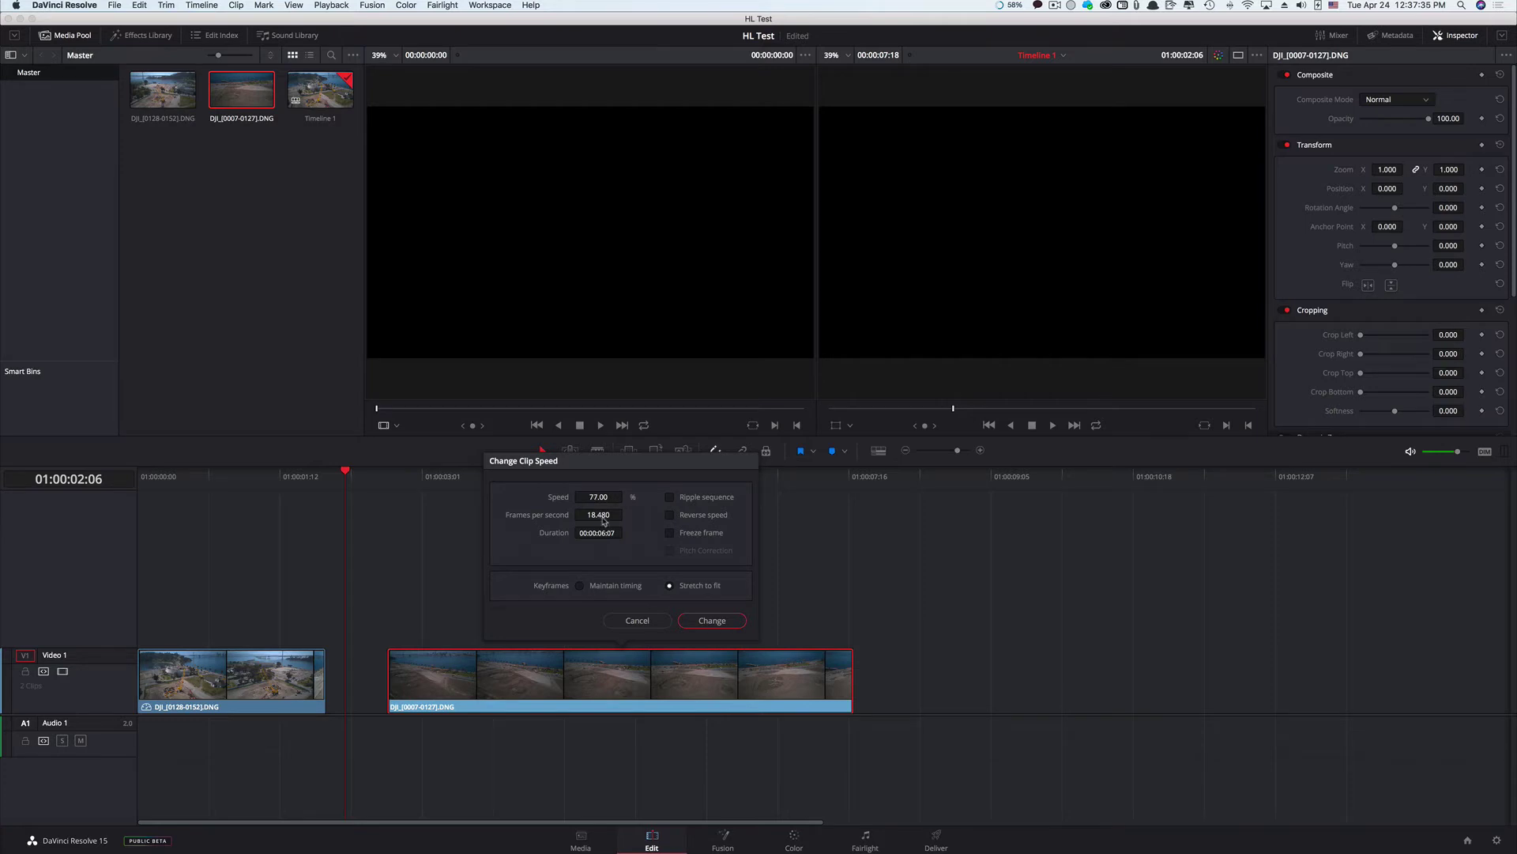
pyautogui.click(712, 621)
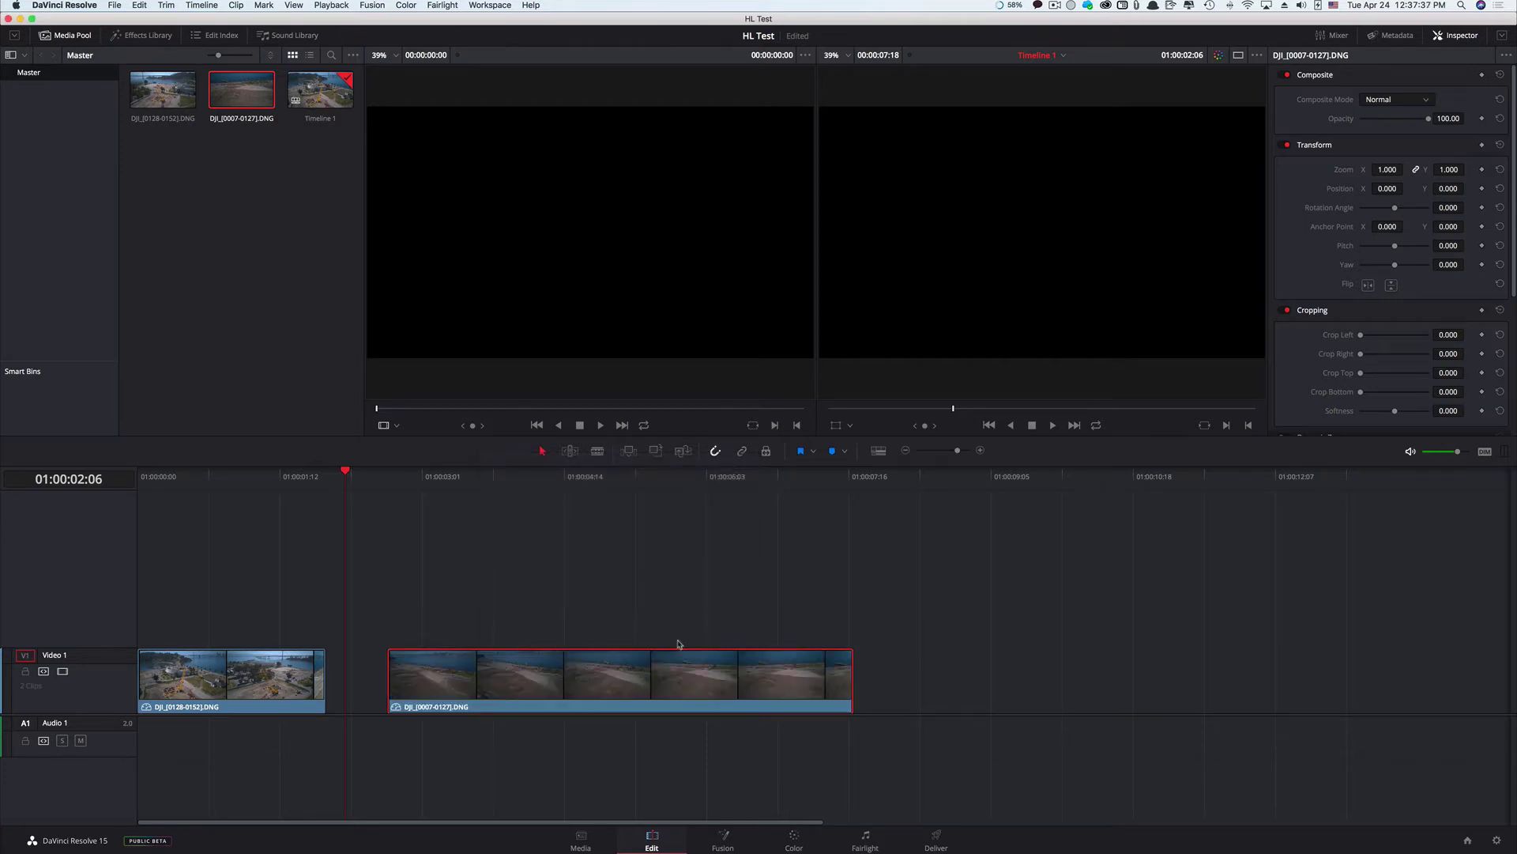
# Step: Extend the second clip's duration to 00:00:06:13 and reopen the duration setting to check it
pyautogui.rightClick(649, 681)
pyautogui.click(700, 523)
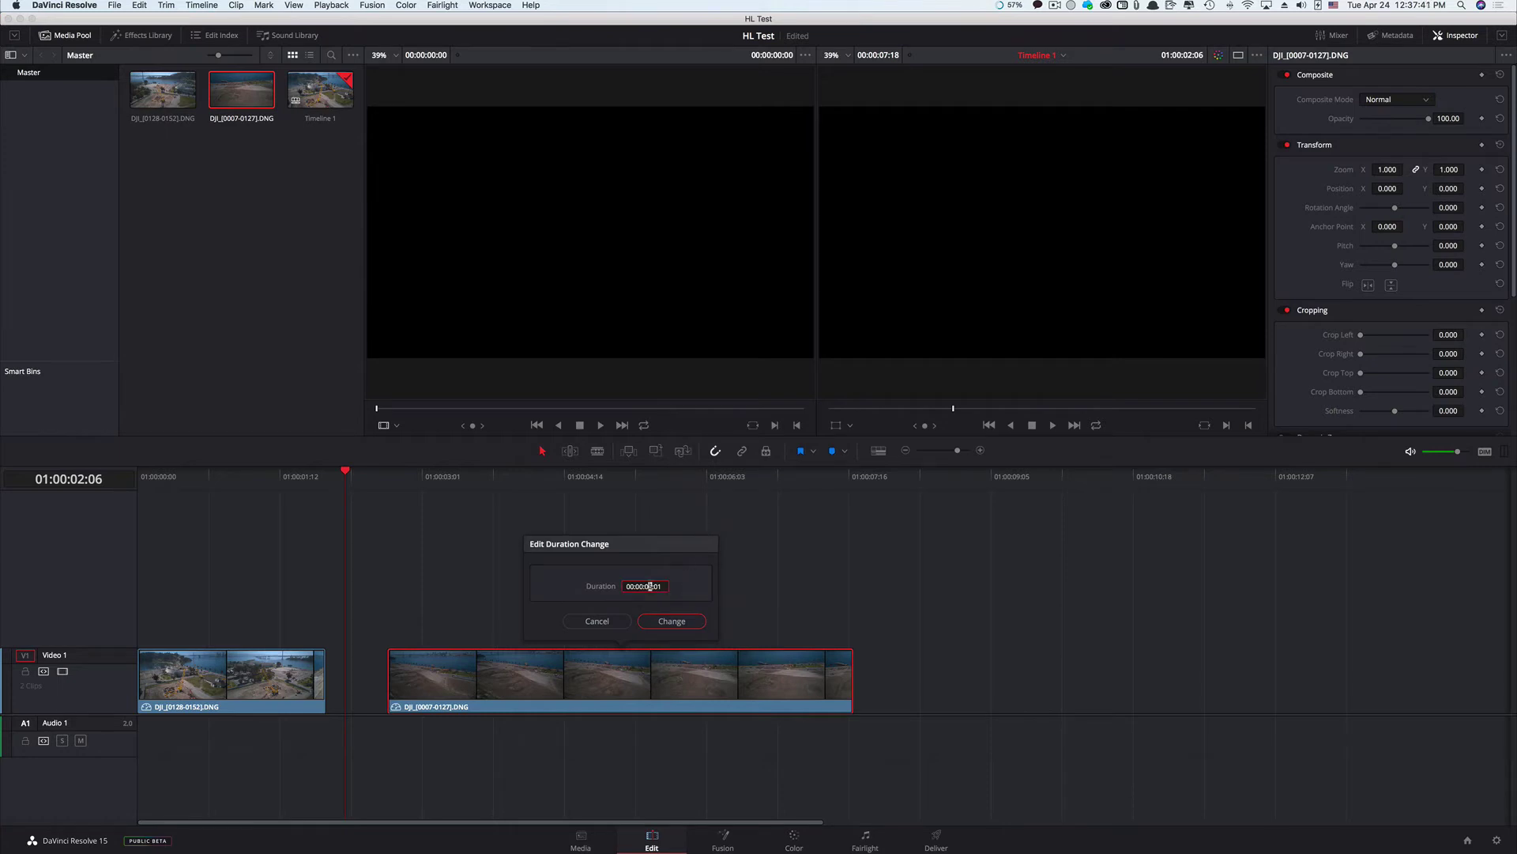
pyautogui.write('613')
pyautogui.click(653, 621)
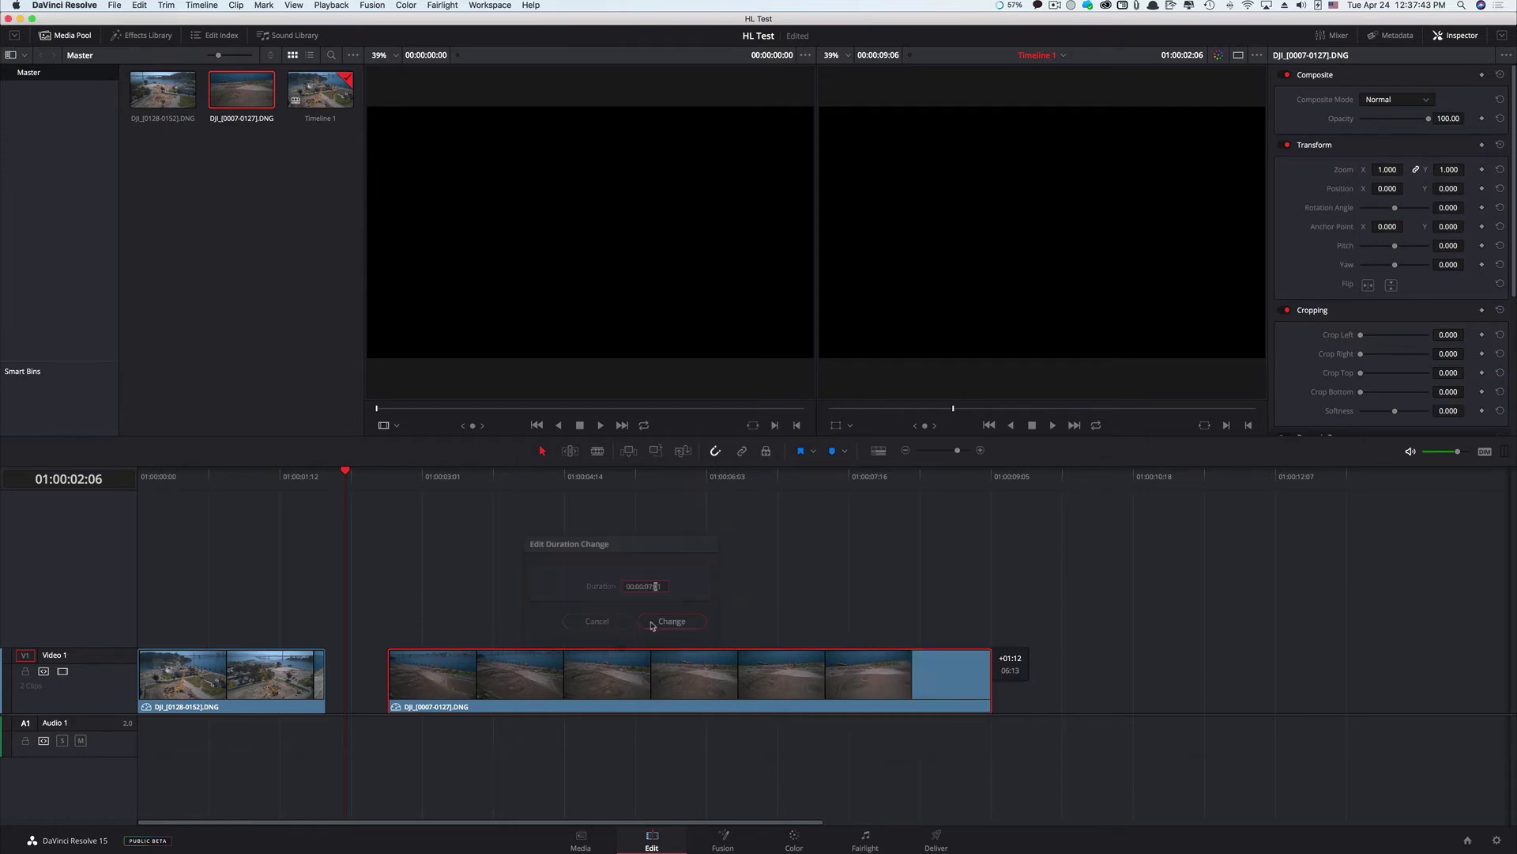
pyautogui.rightClick(751, 669)
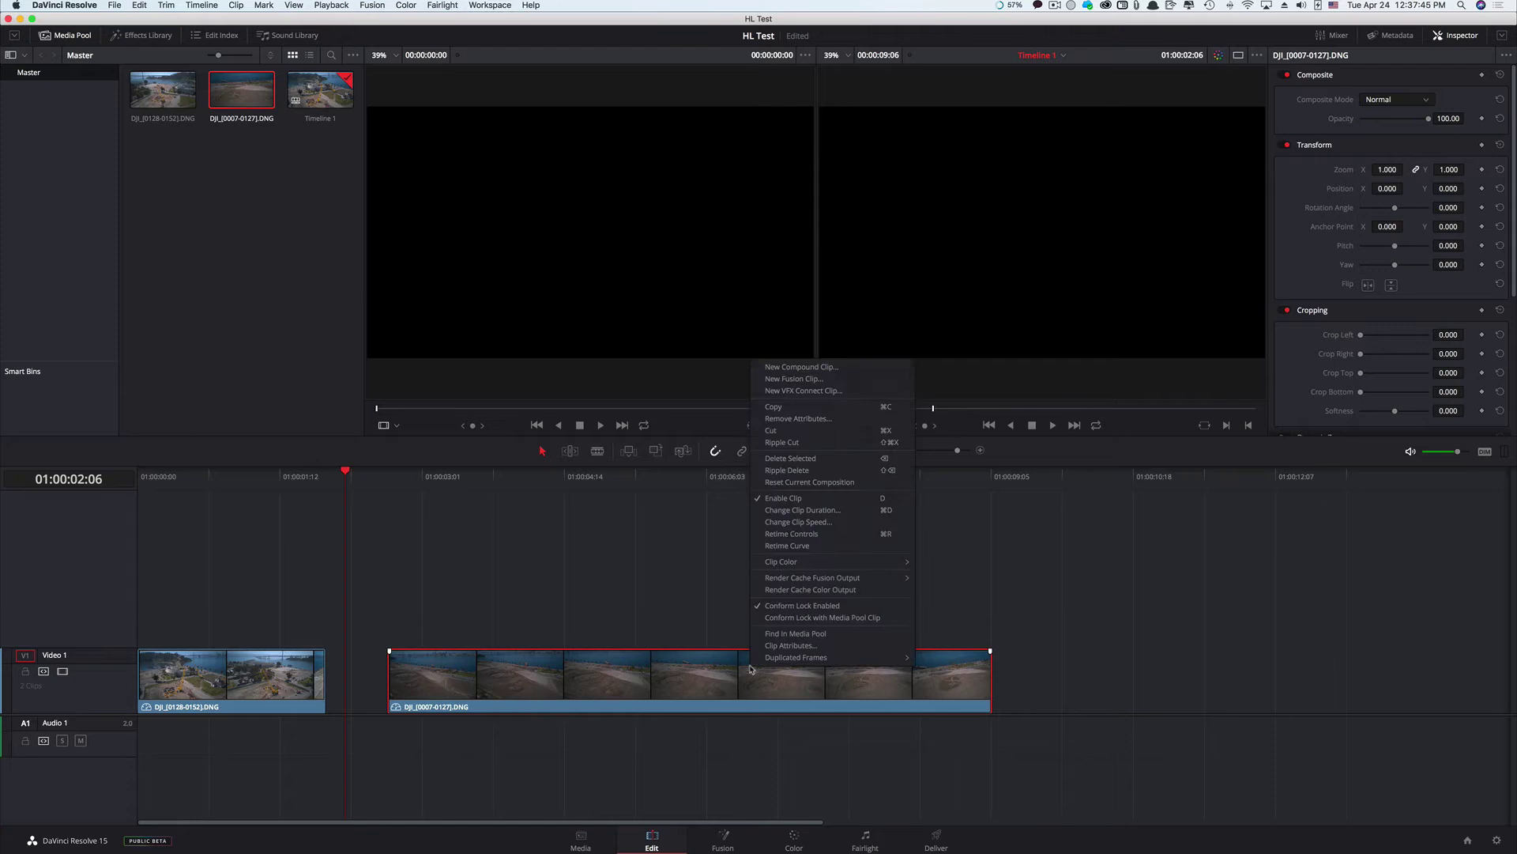
pyautogui.click(788, 512)
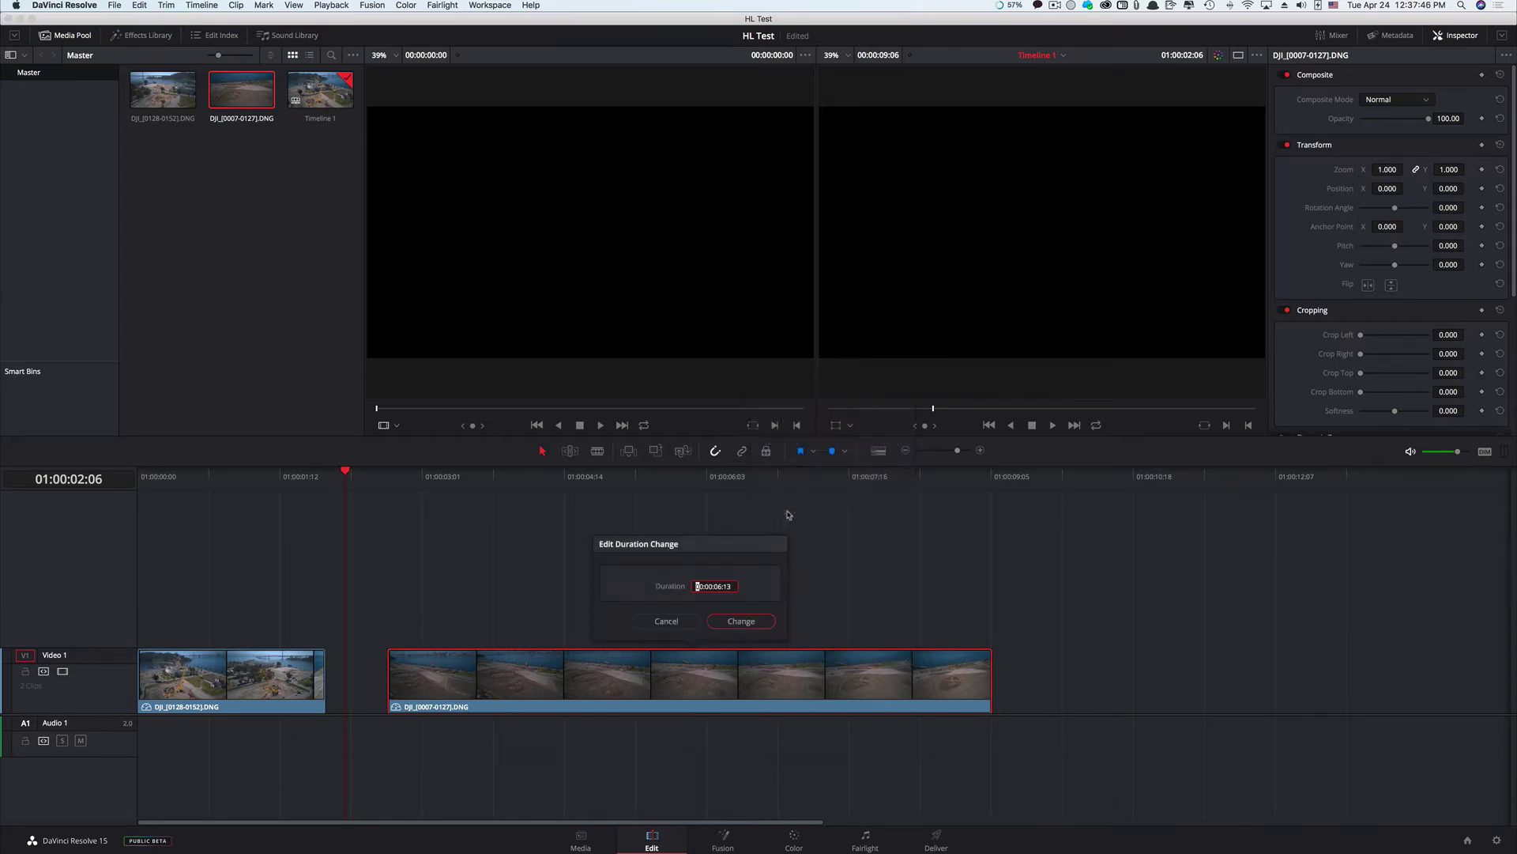
pyautogui.click(676, 622)
# Step: Reduce the second clip's speed below 77%, keeping Stretch to fit selected
pyautogui.rightClick(696, 676)
pyautogui.click(735, 533)
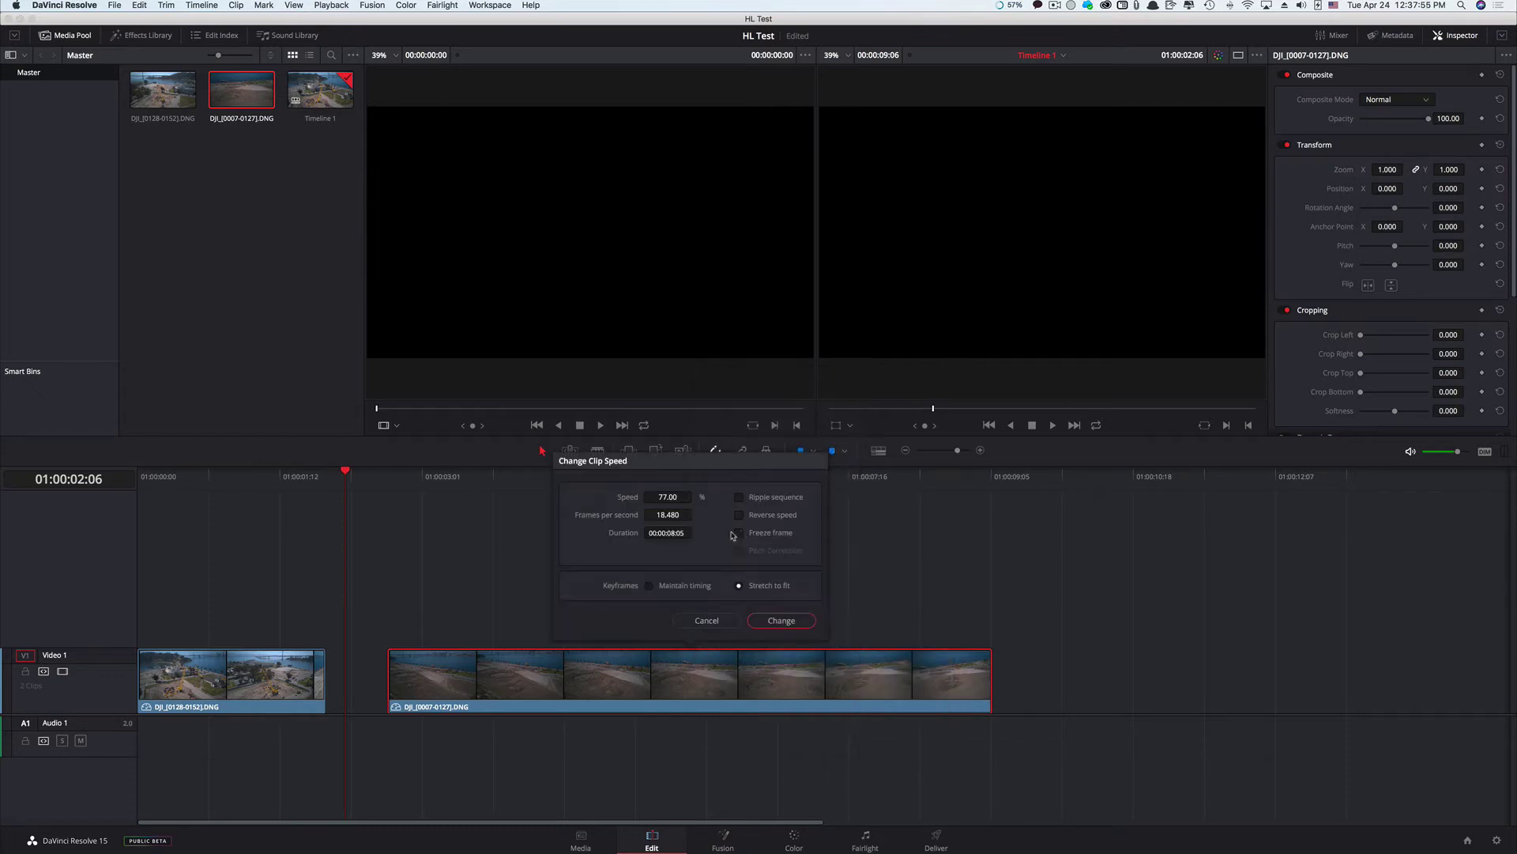
pyautogui.moveTo(673, 500); pyautogui.dragTo(660, 500)
pyautogui.click(782, 621)
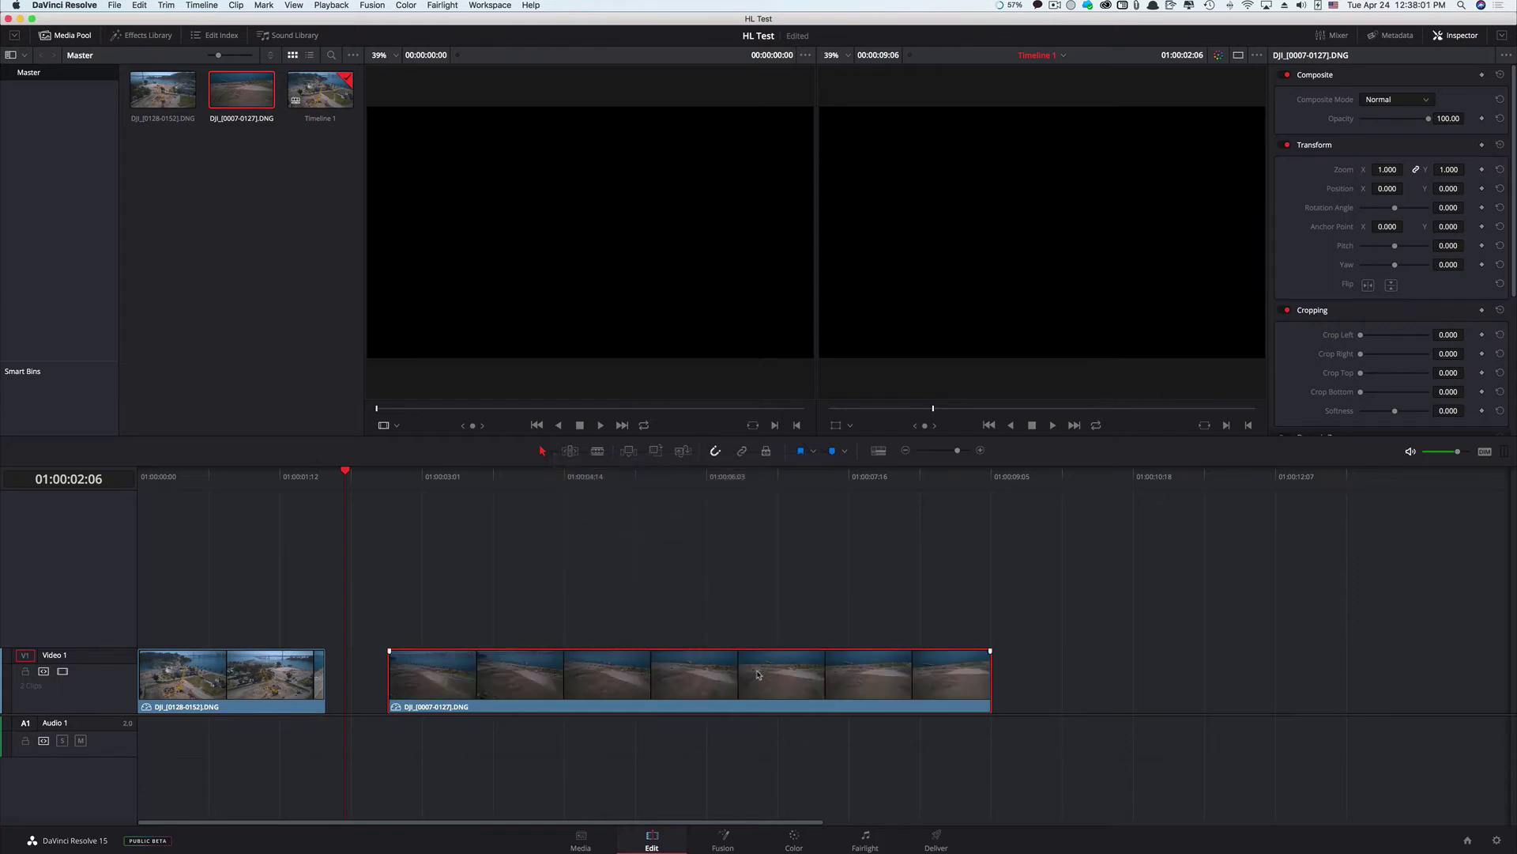
# Step: Set the second clip's duration to 00:00:07:13 and recheck the duration without further changes
pyautogui.rightClick(757, 675)
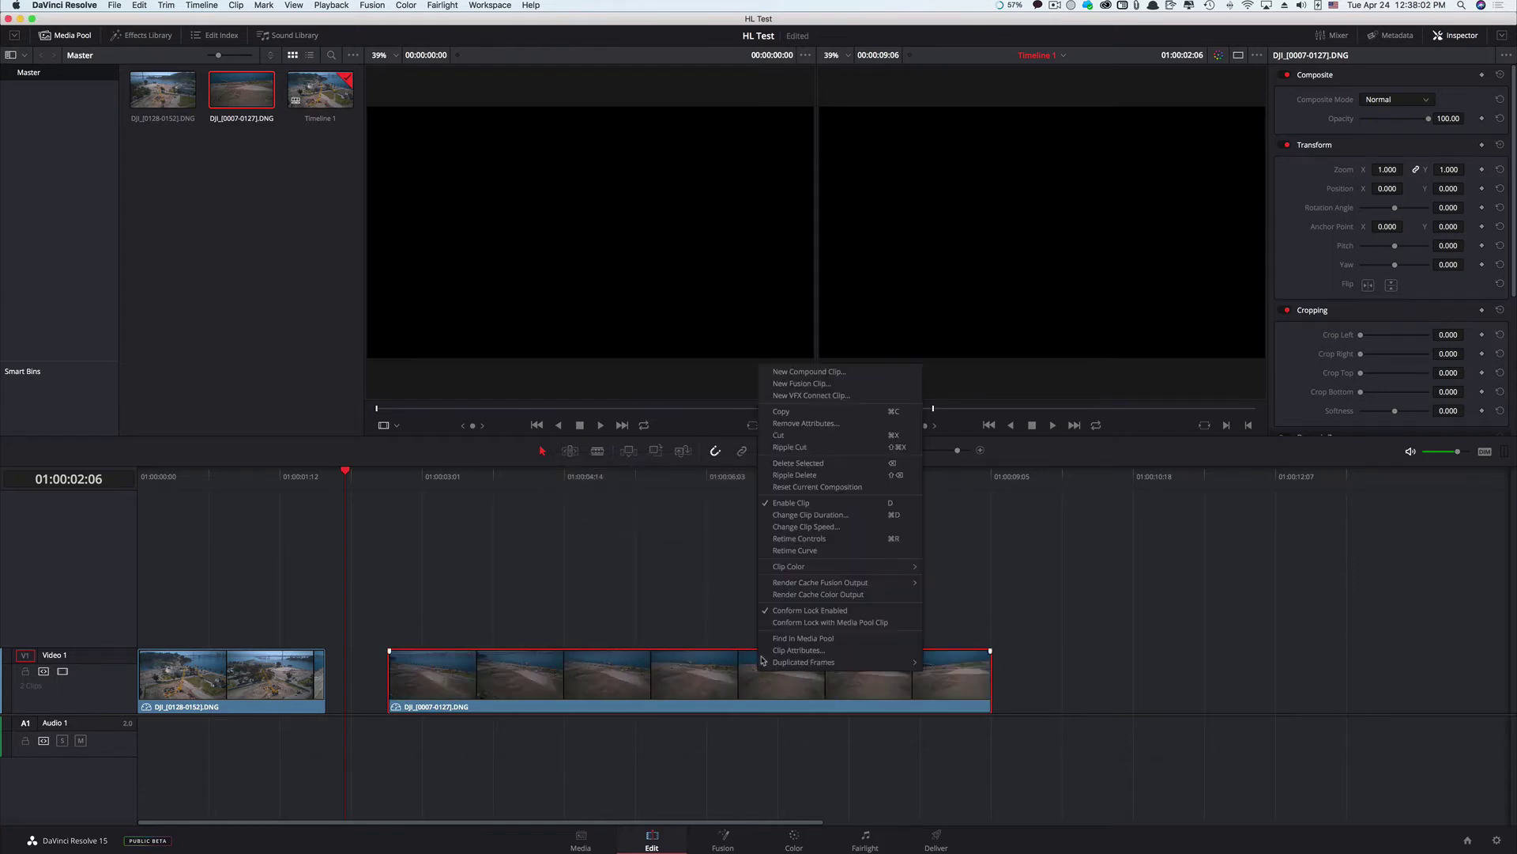
pyautogui.click(805, 517)
pyautogui.click(719, 586)
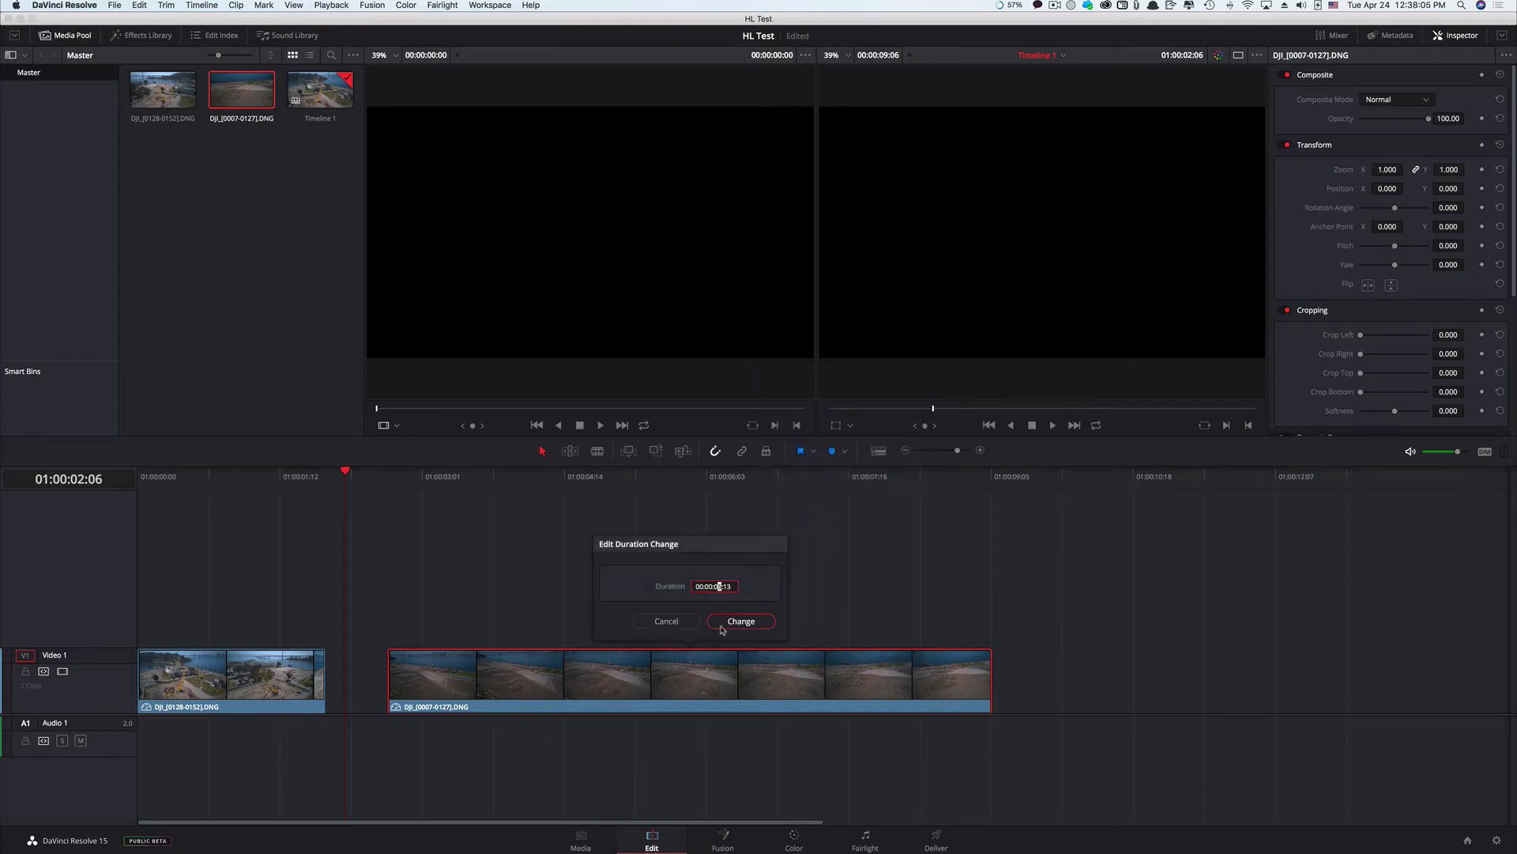
pyautogui.write('7')
pyautogui.click(721, 622)
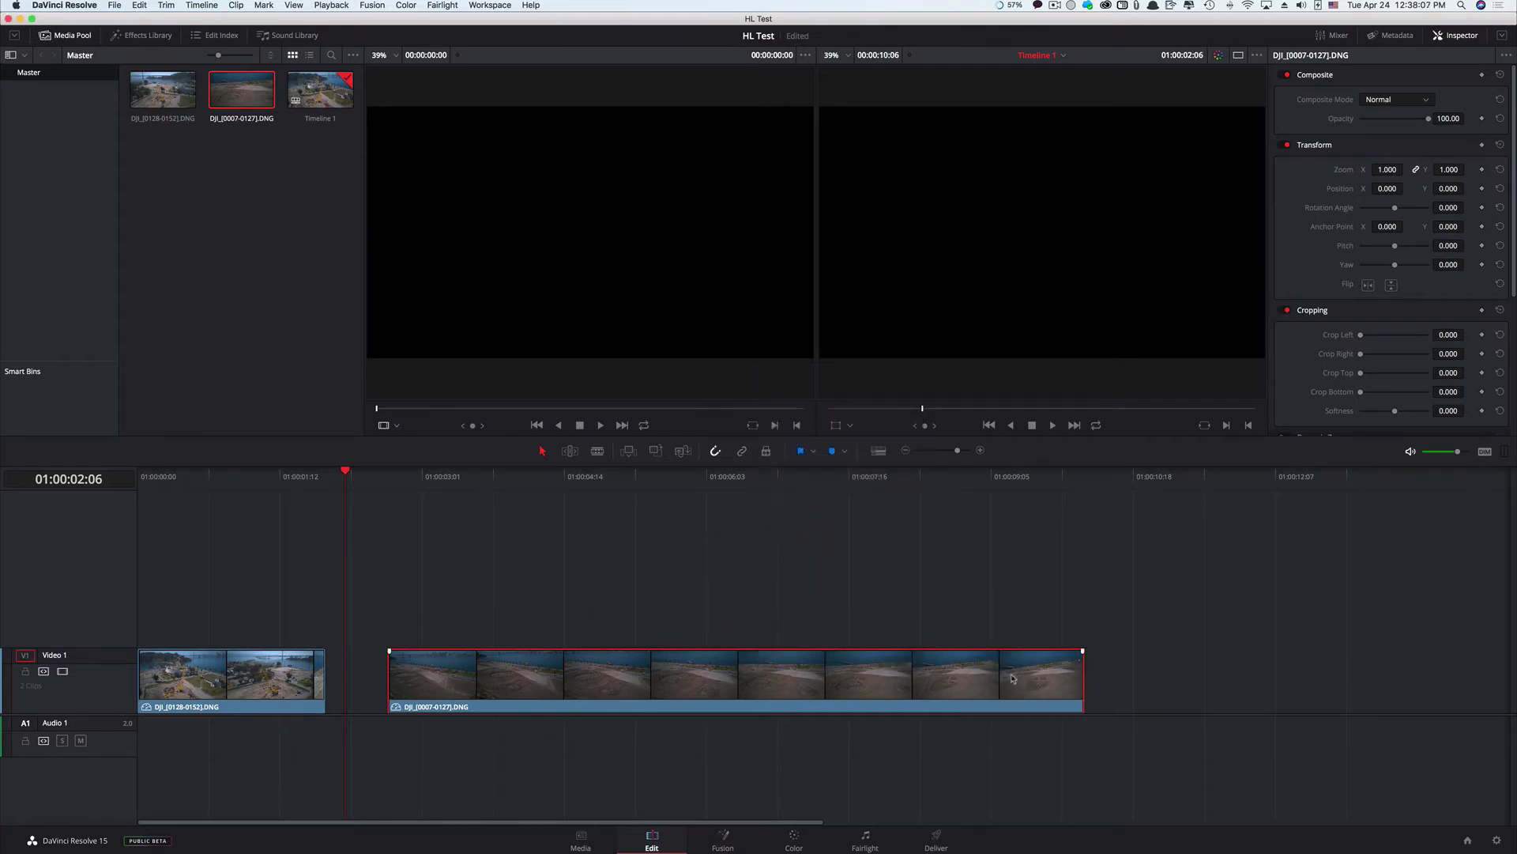
pyautogui.rightClick(838, 679)
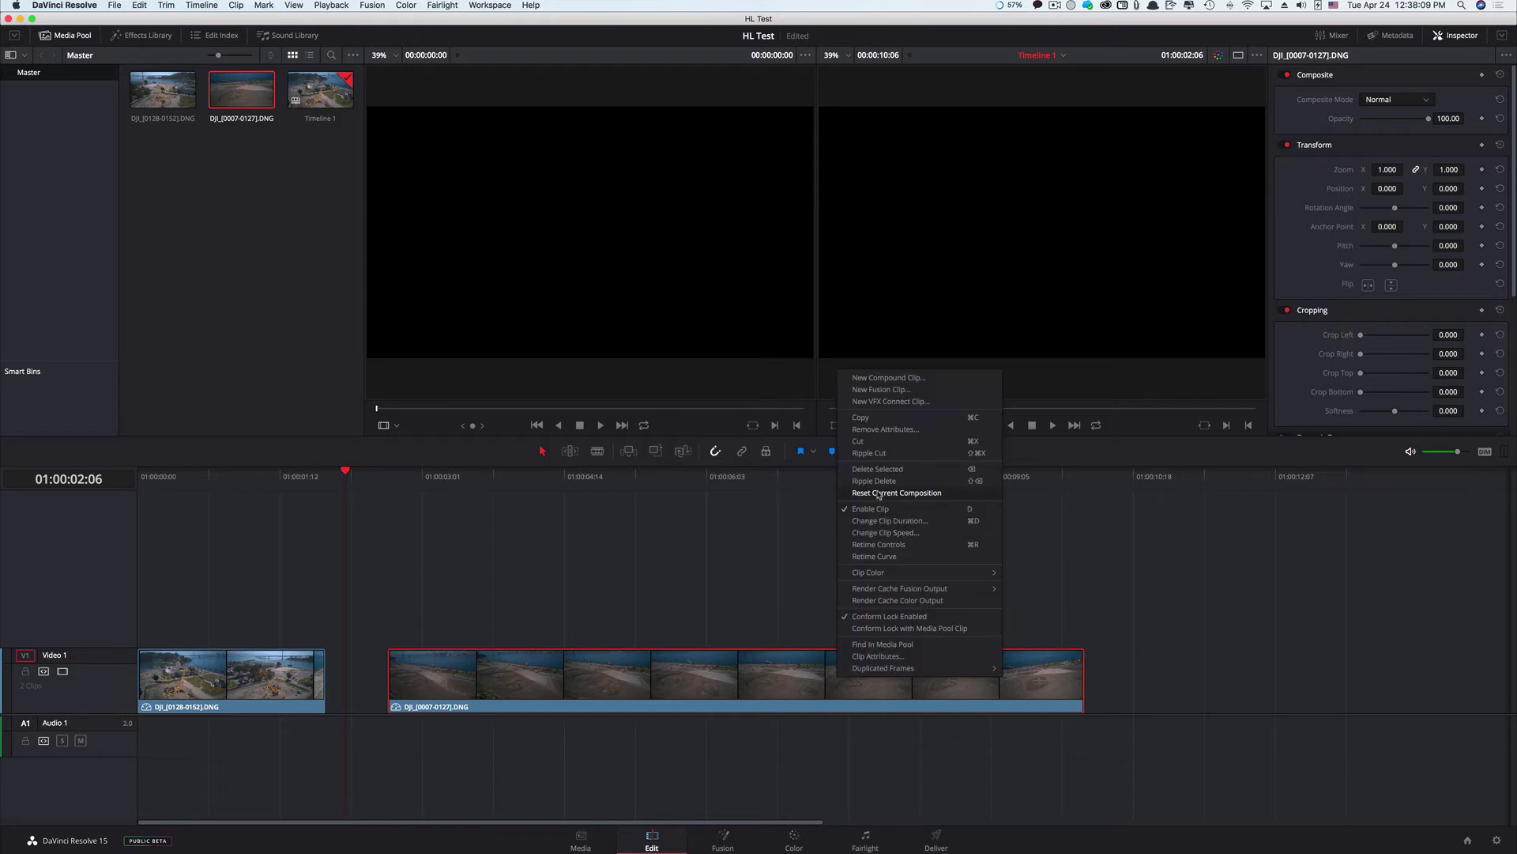
pyautogui.click(880, 520)
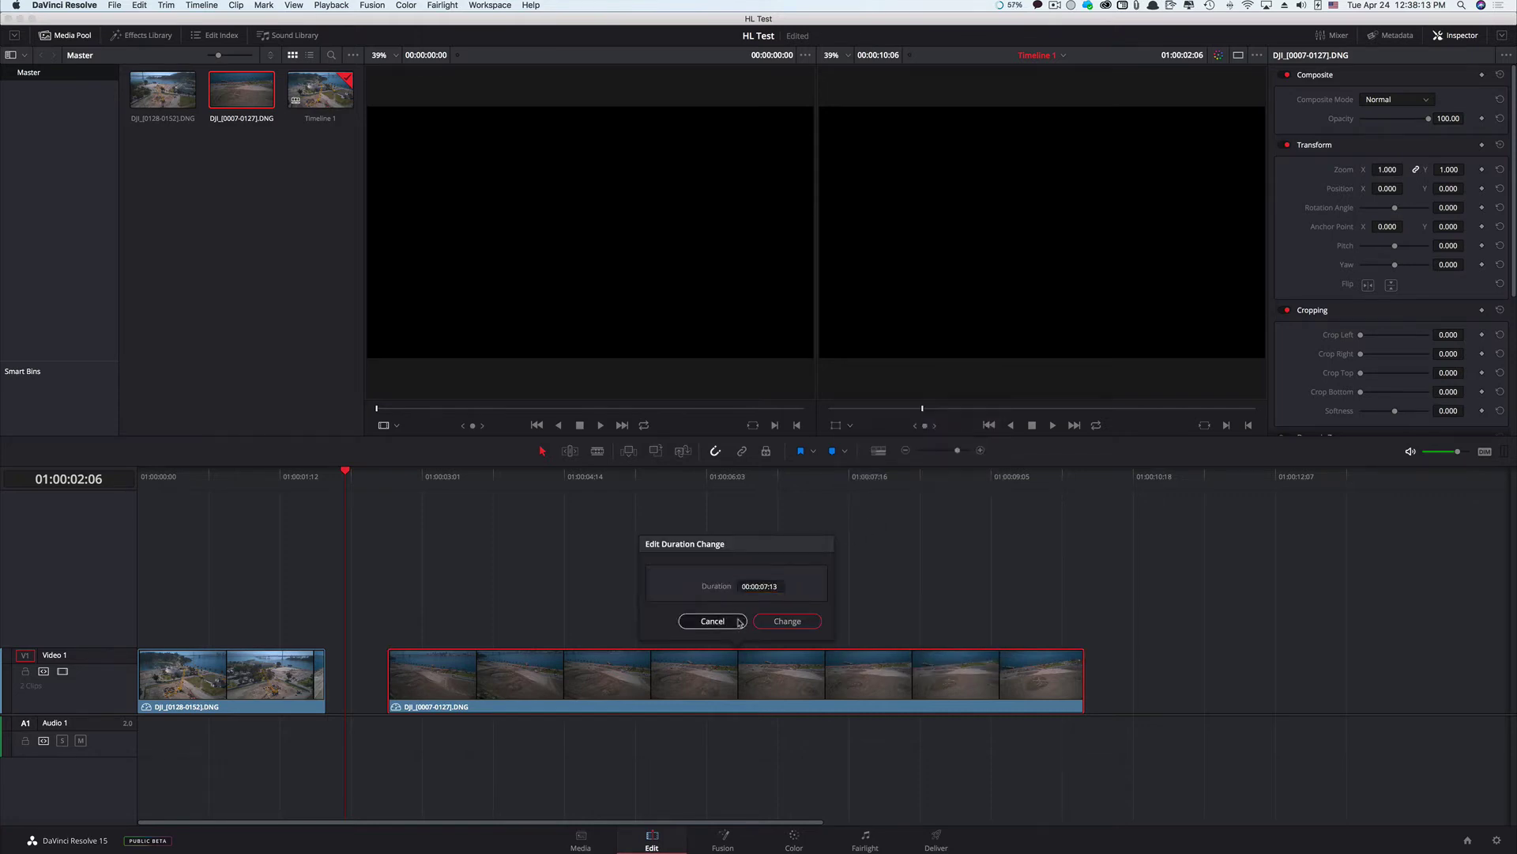
pyautogui.click(712, 621)
# Step: Play the timeline full screen from different points to review the motion of both slowed clips
pyautogui.click(392, 476)
pyautogui.press('space')
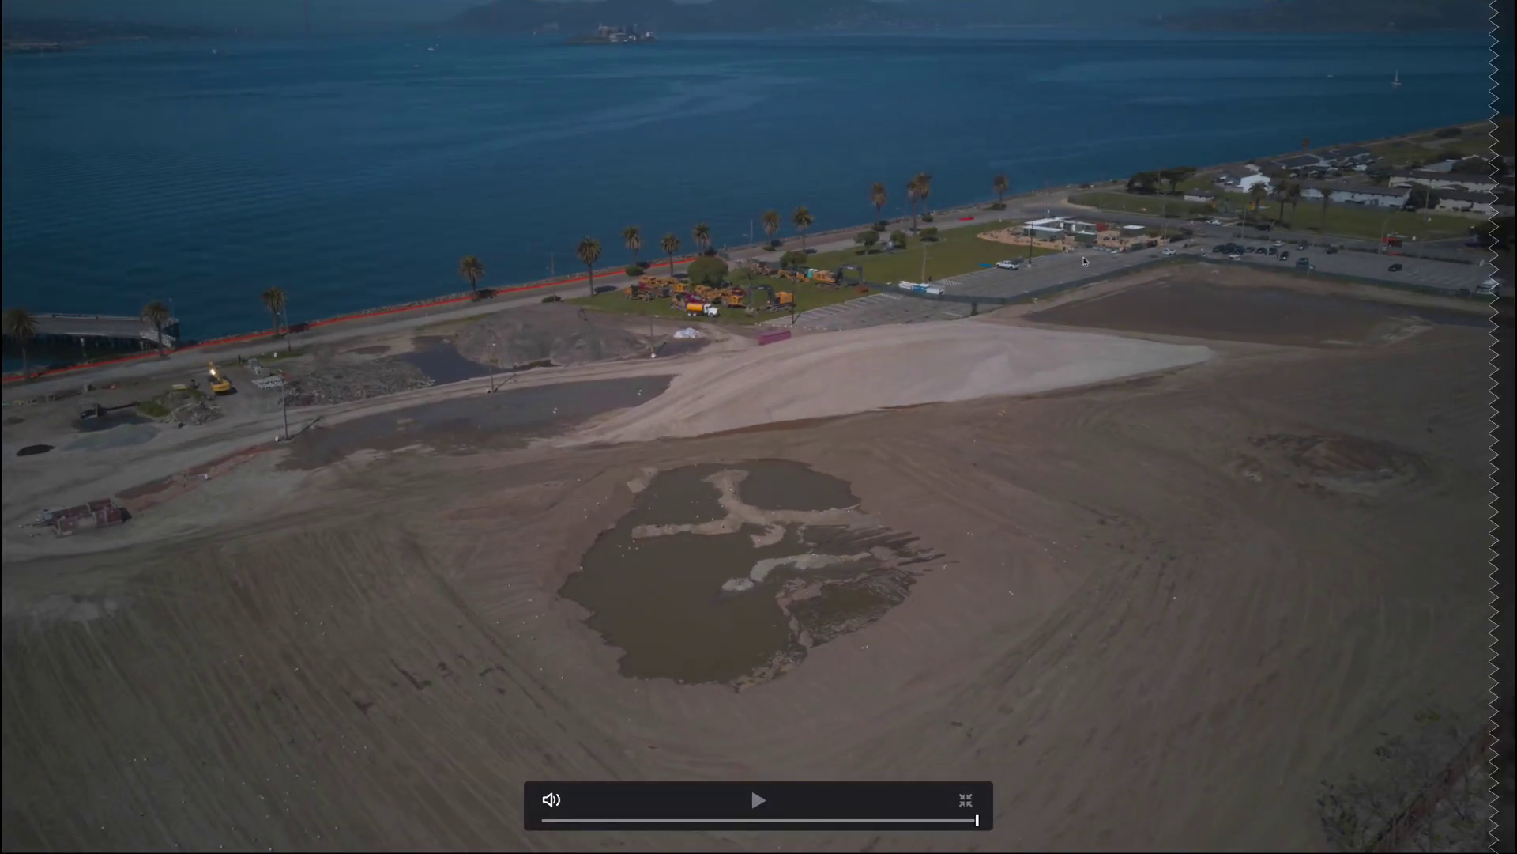
pyautogui.click(673, 819)
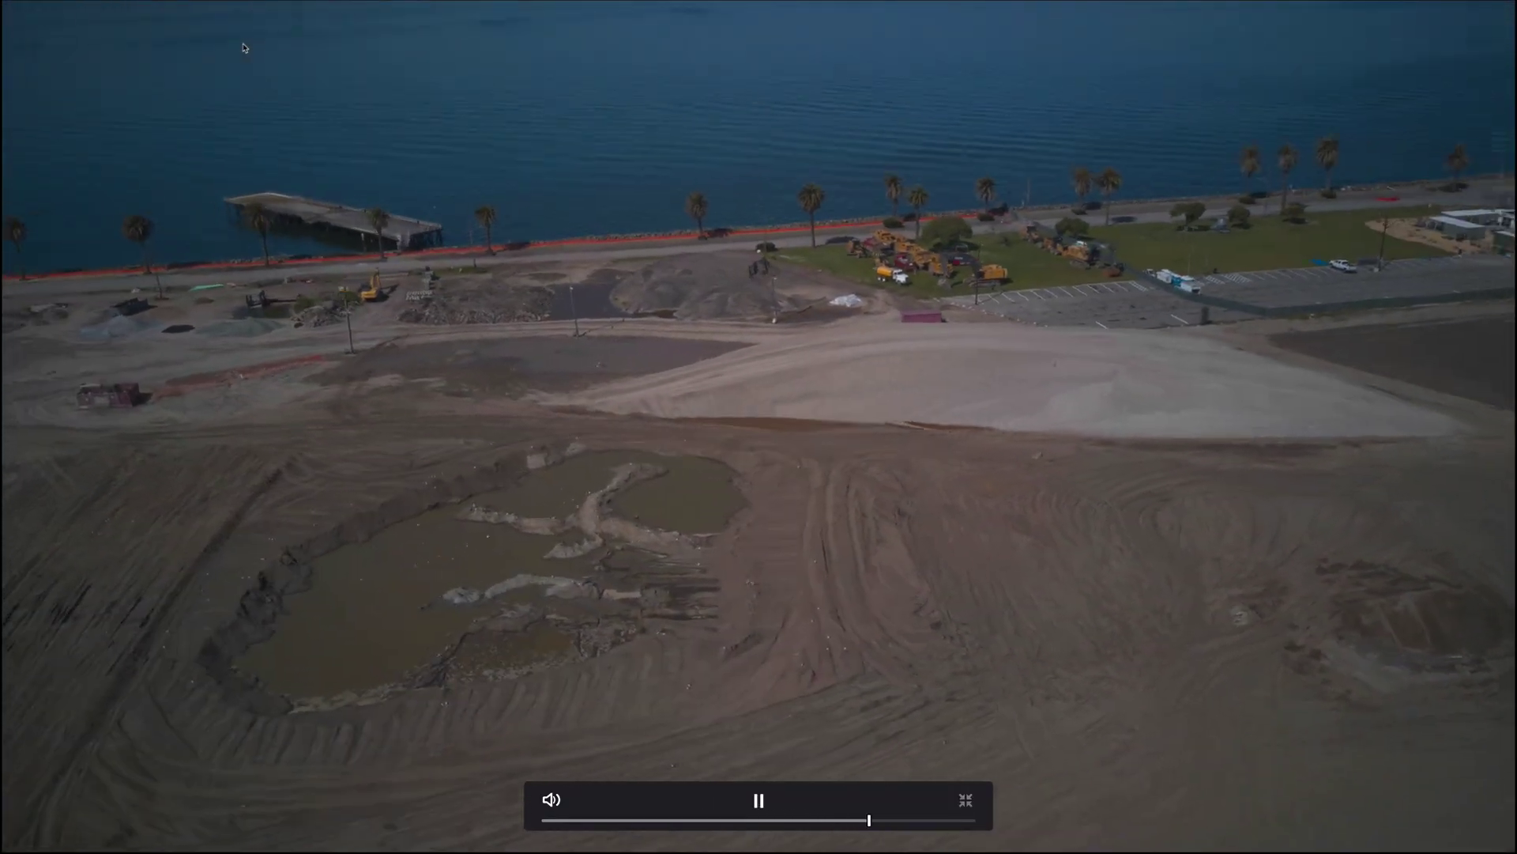
pyautogui.press('space')
pyautogui.press('Escape')
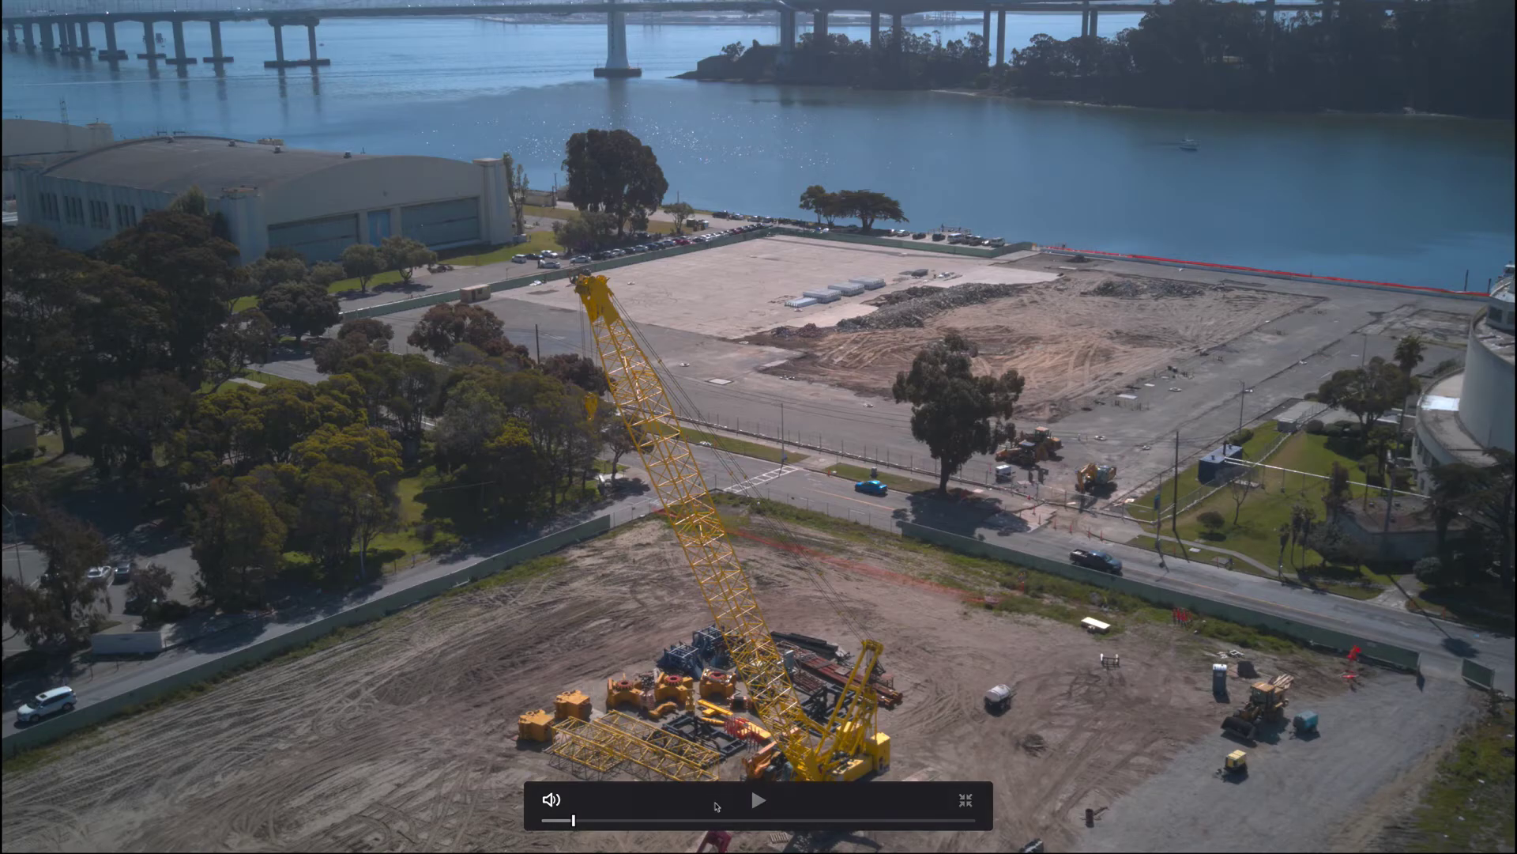
pyautogui.click(711, 821)
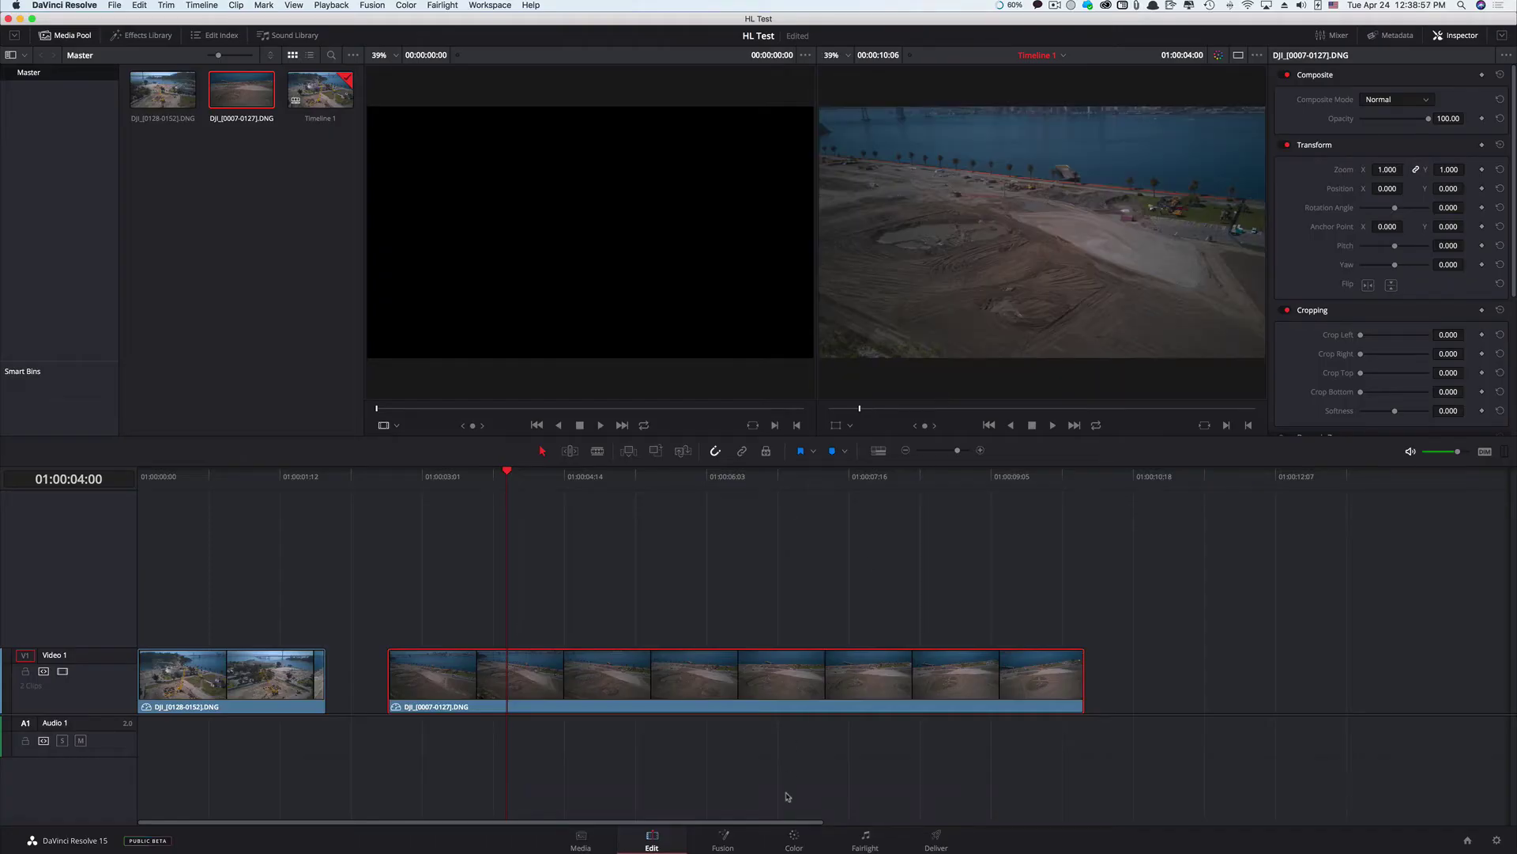
# Step: Go to the Color page, show the video scopes and switch their display from Parade to Waveform
pyautogui.click(795, 837)
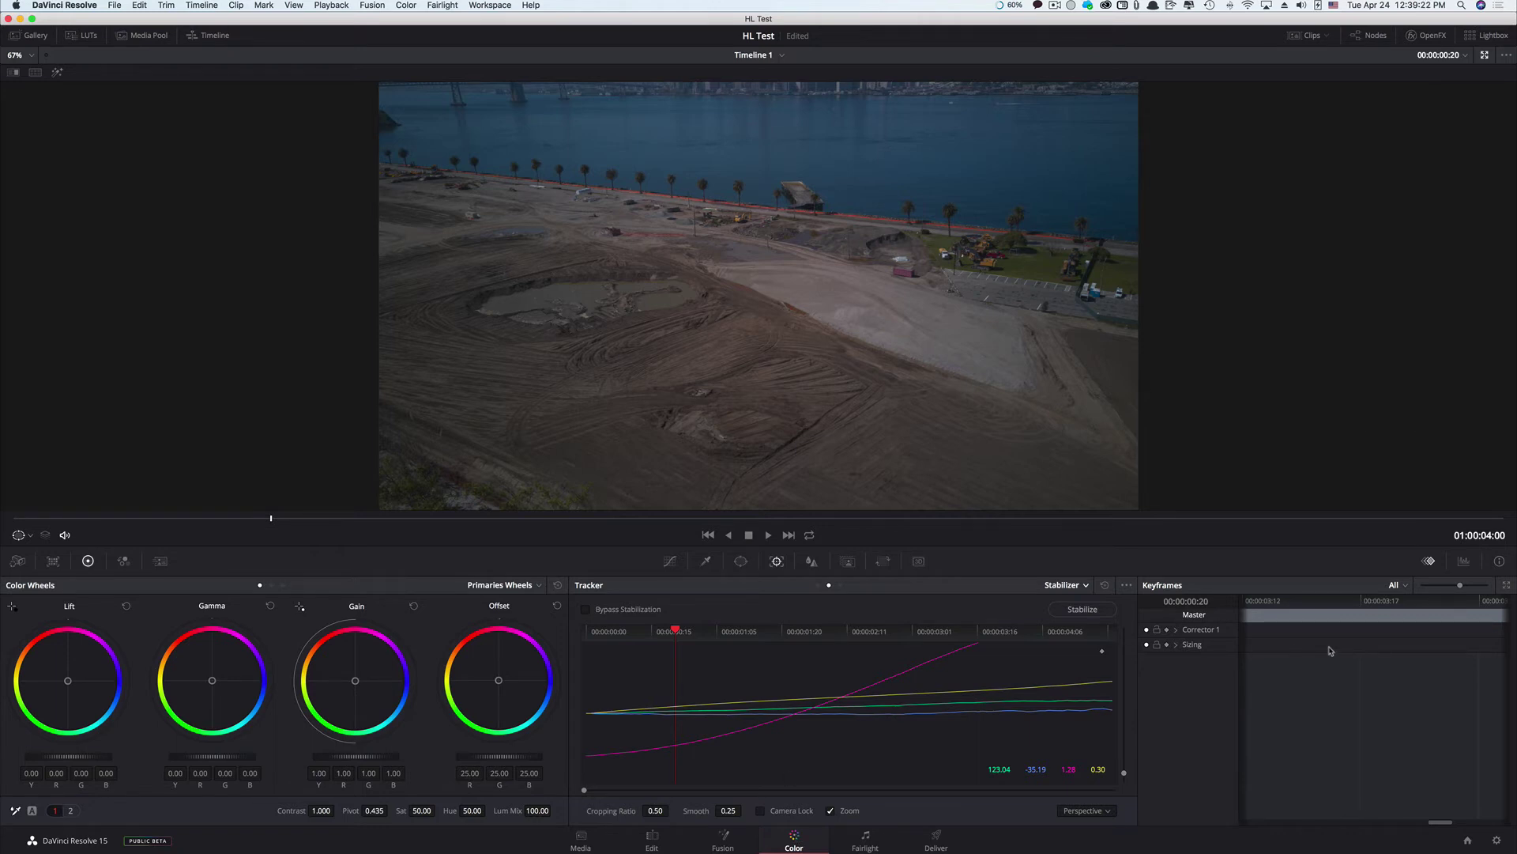
pyautogui.click(1467, 561)
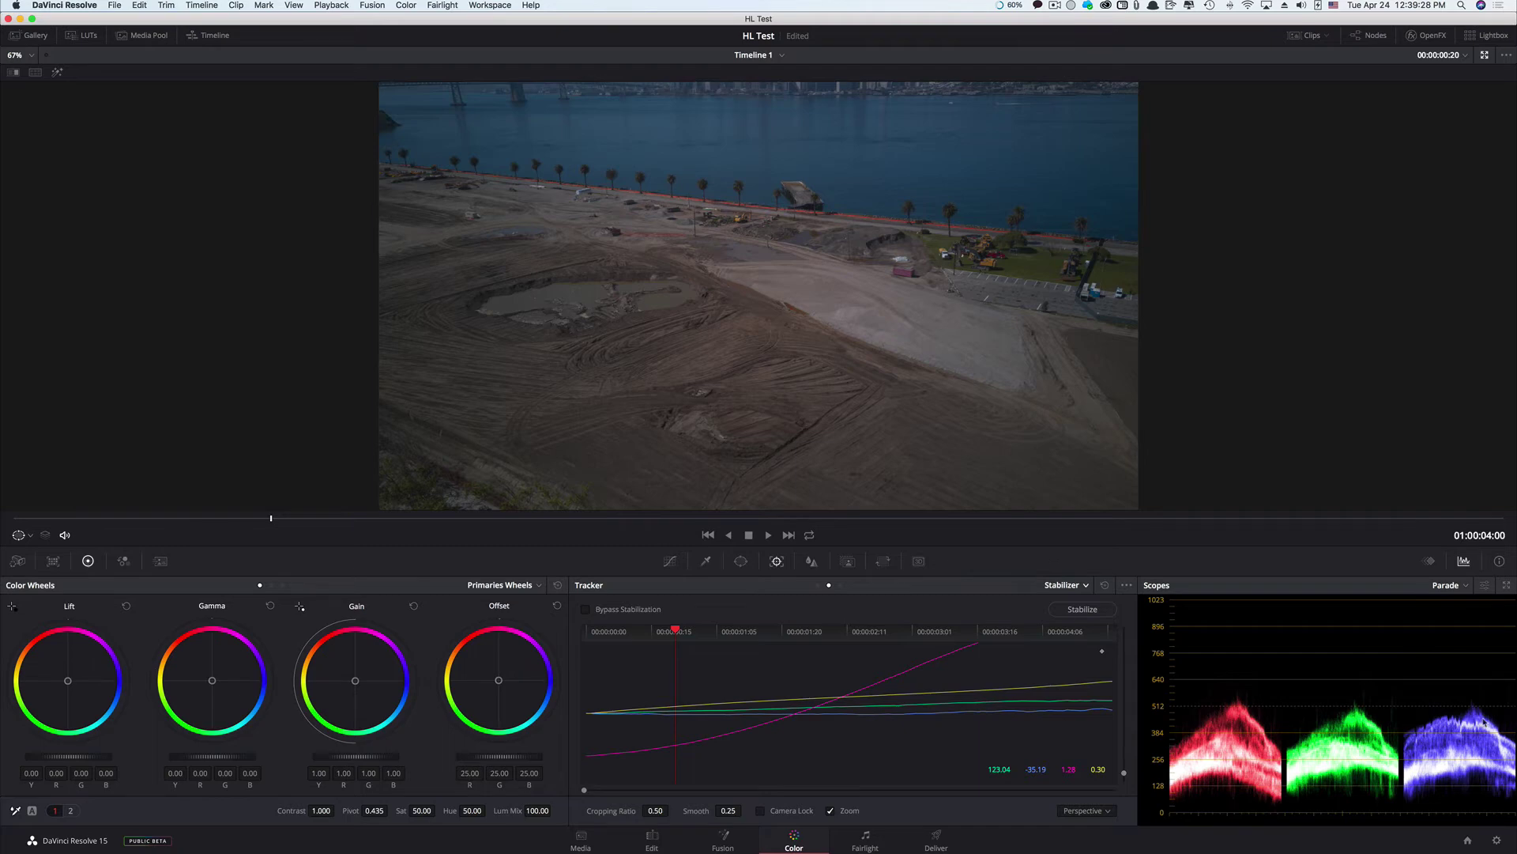
pyautogui.click(1466, 587)
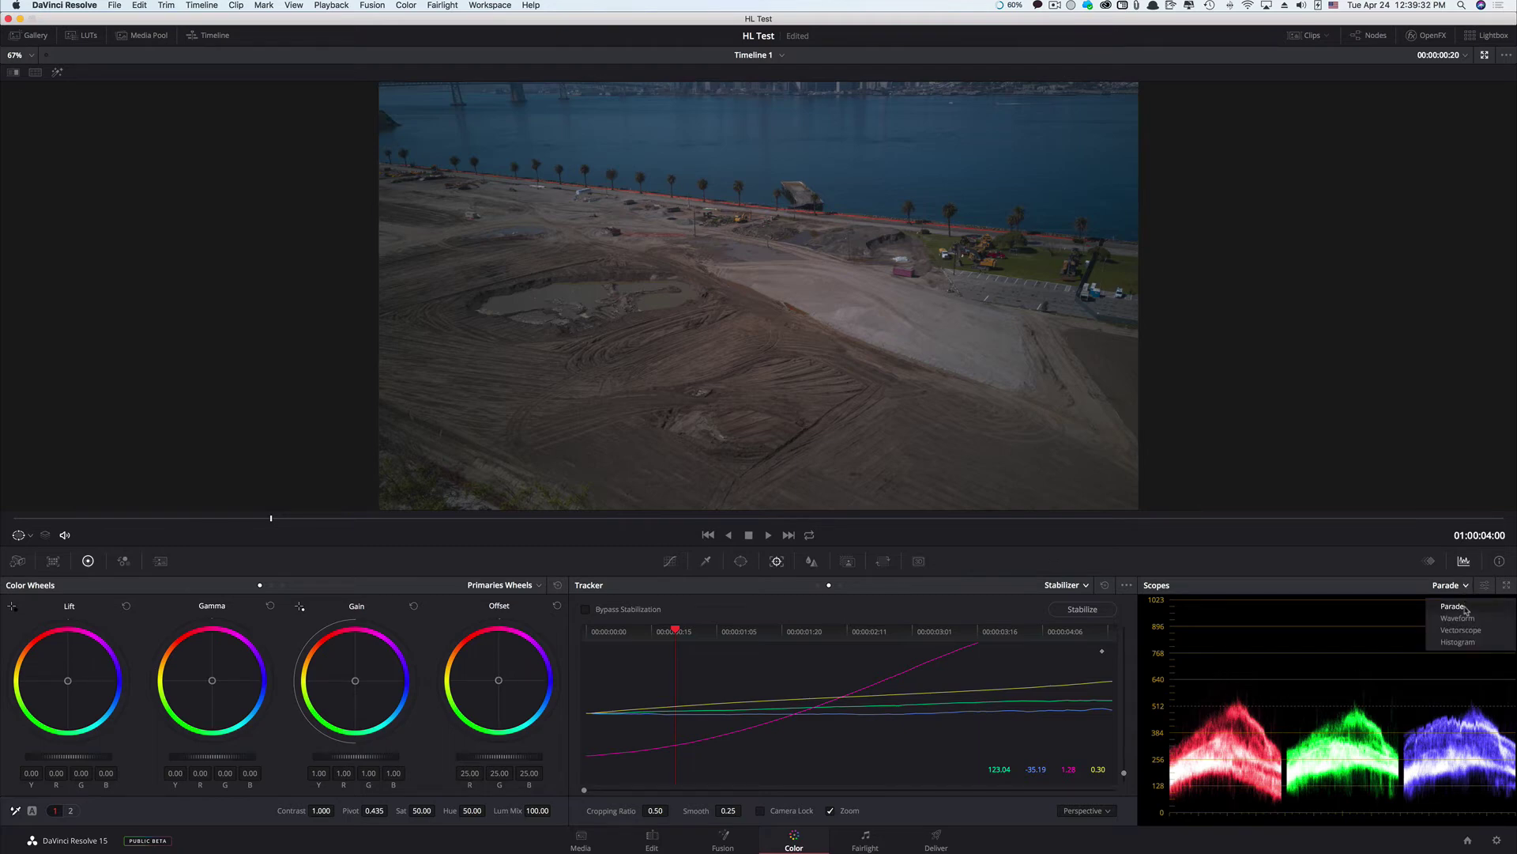
pyautogui.click(1454, 606)
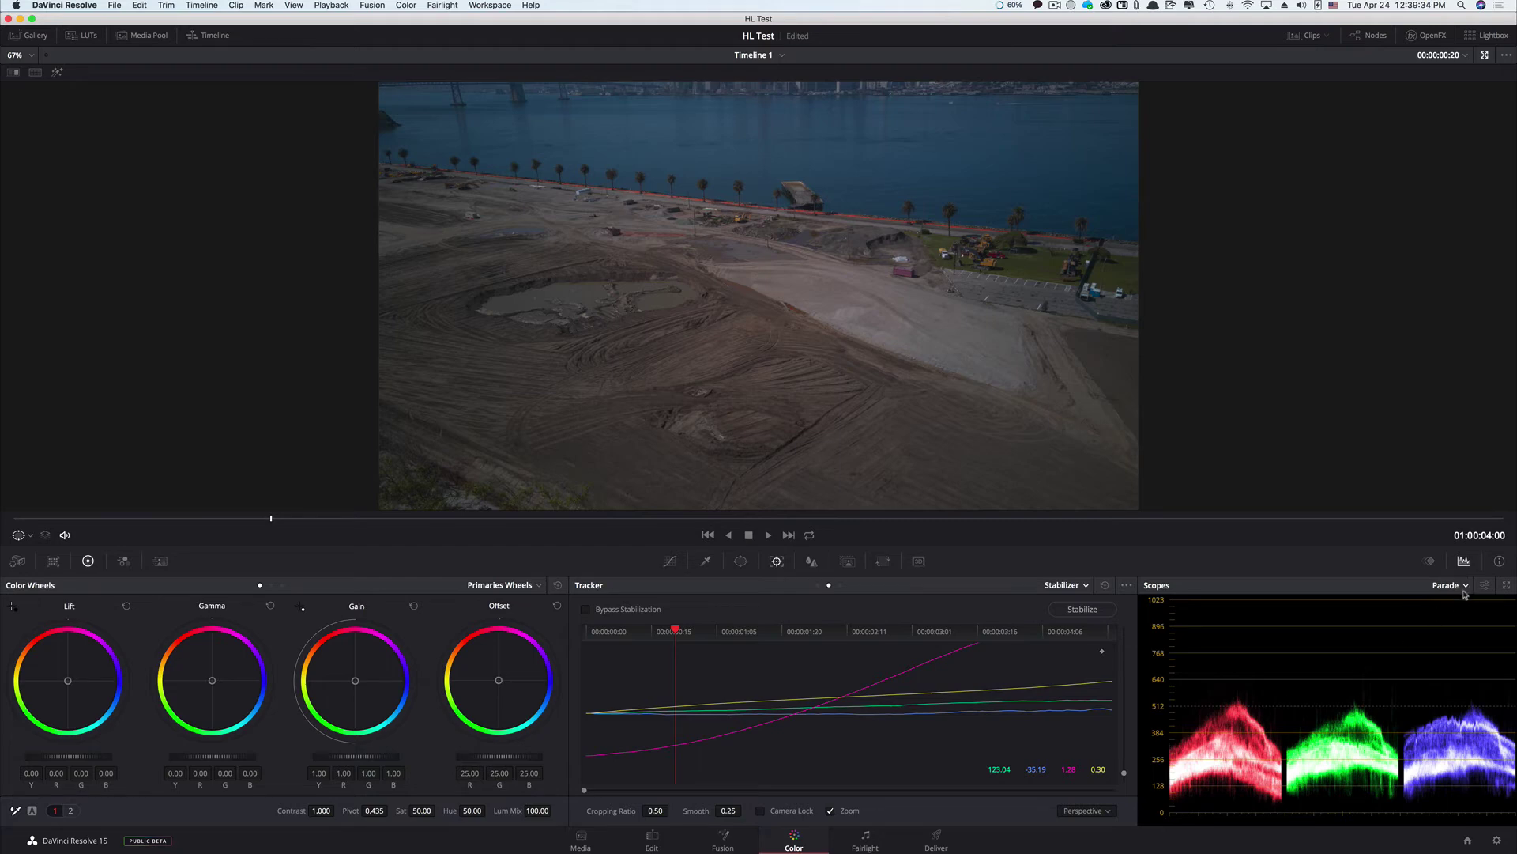
pyautogui.click(1466, 588)
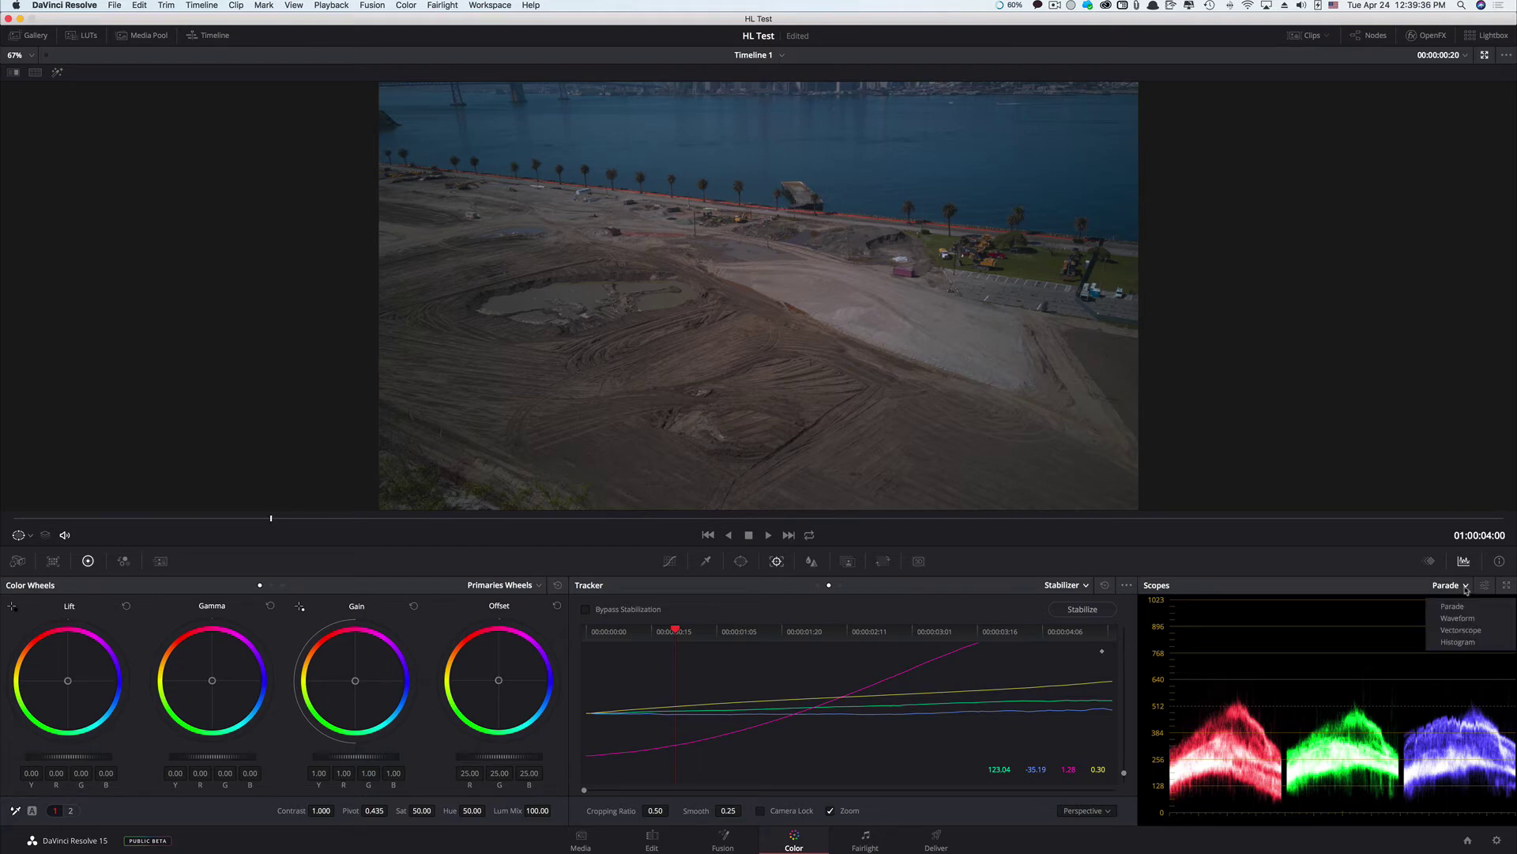
pyautogui.click(1457, 618)
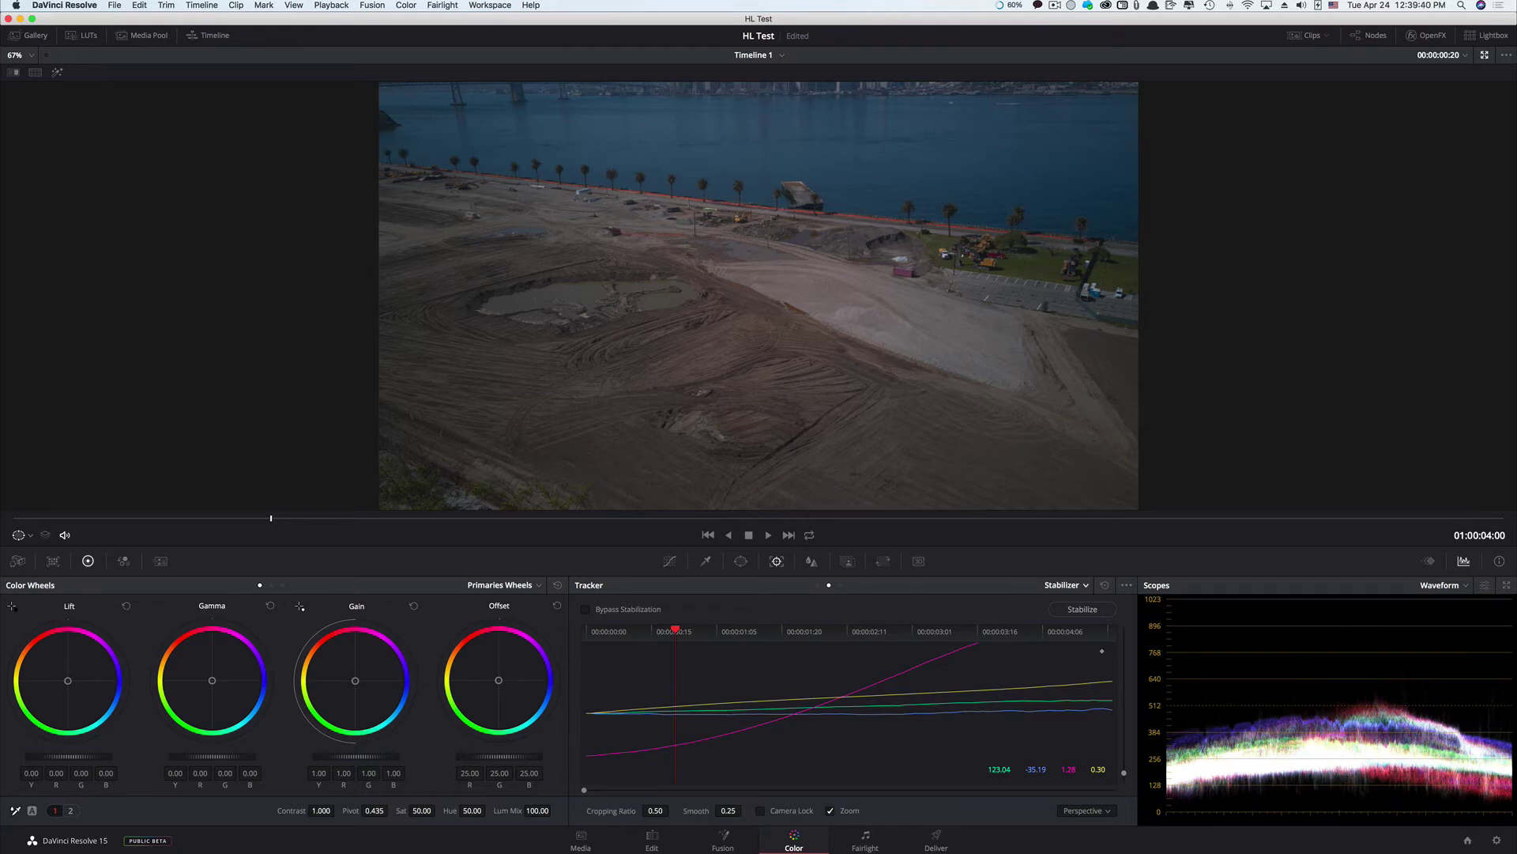
# Step: Expand the scopes into a floating window and set it to show the Waveform
pyautogui.click(1505, 584)
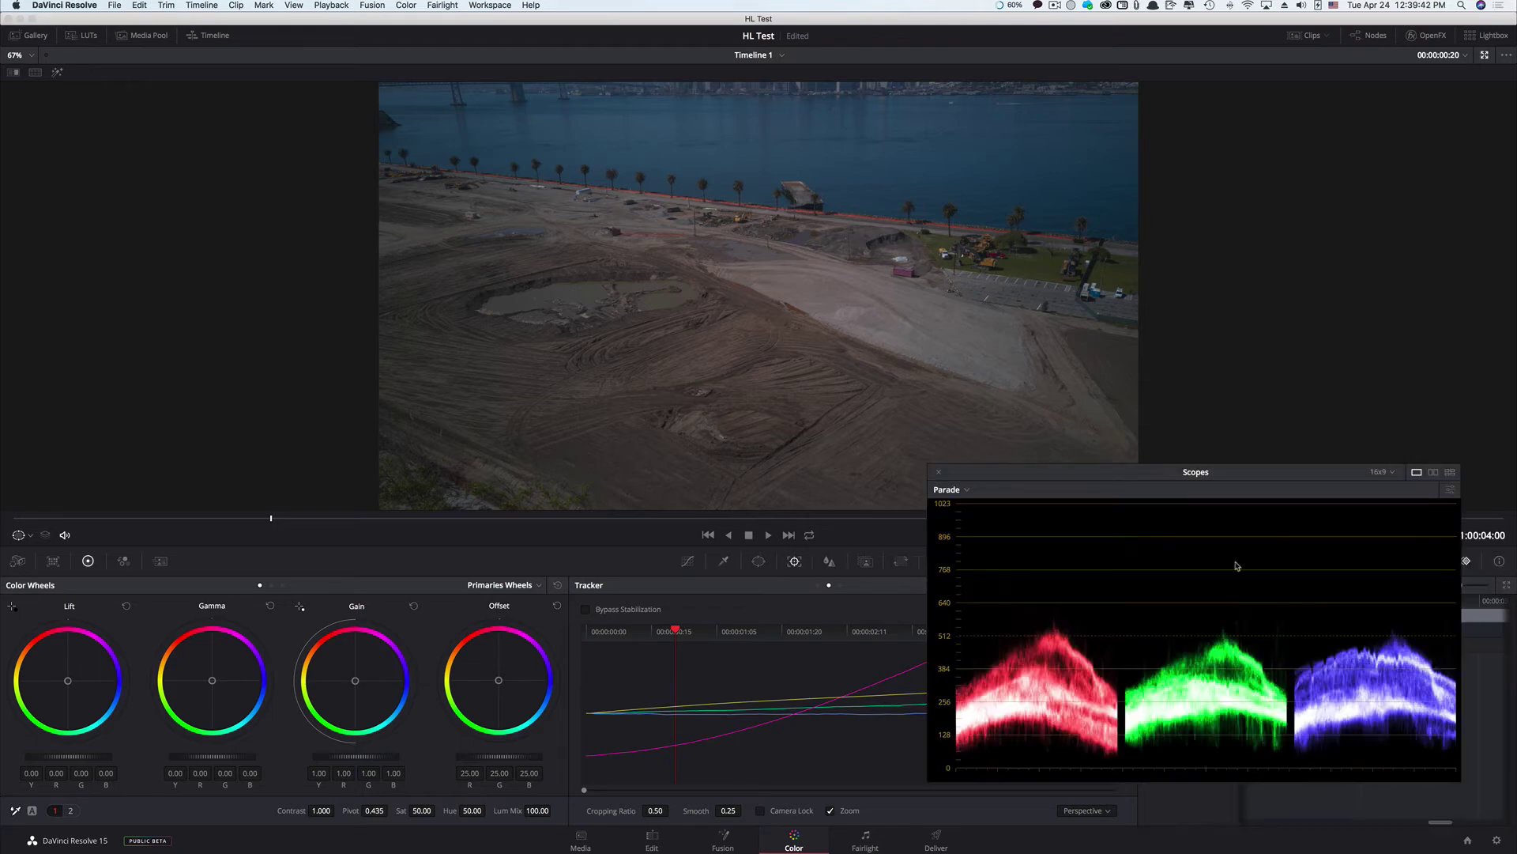
pyautogui.click(436, 125)
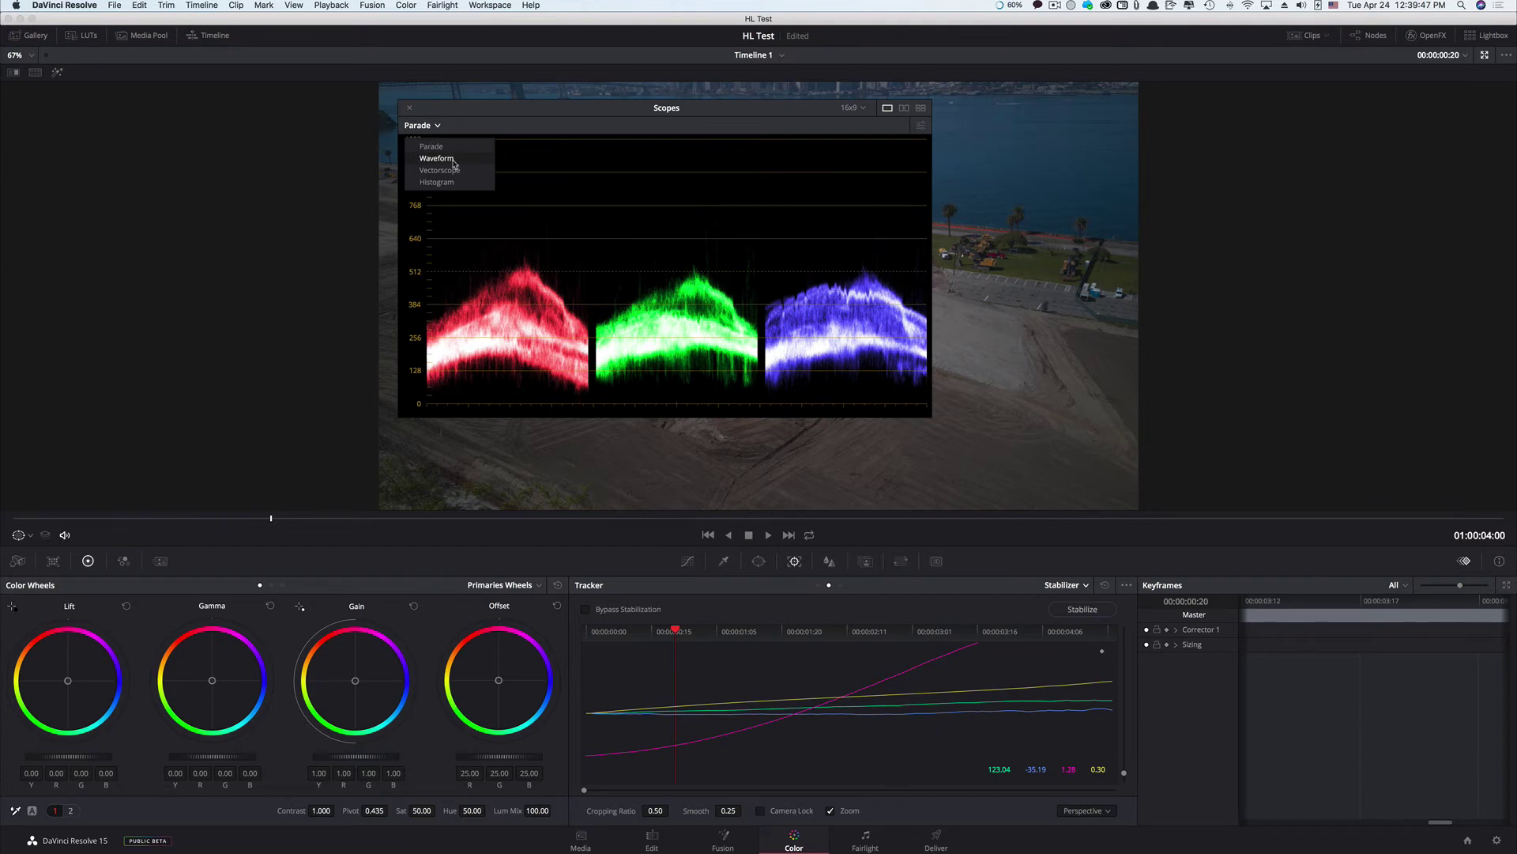
pyautogui.click(453, 161)
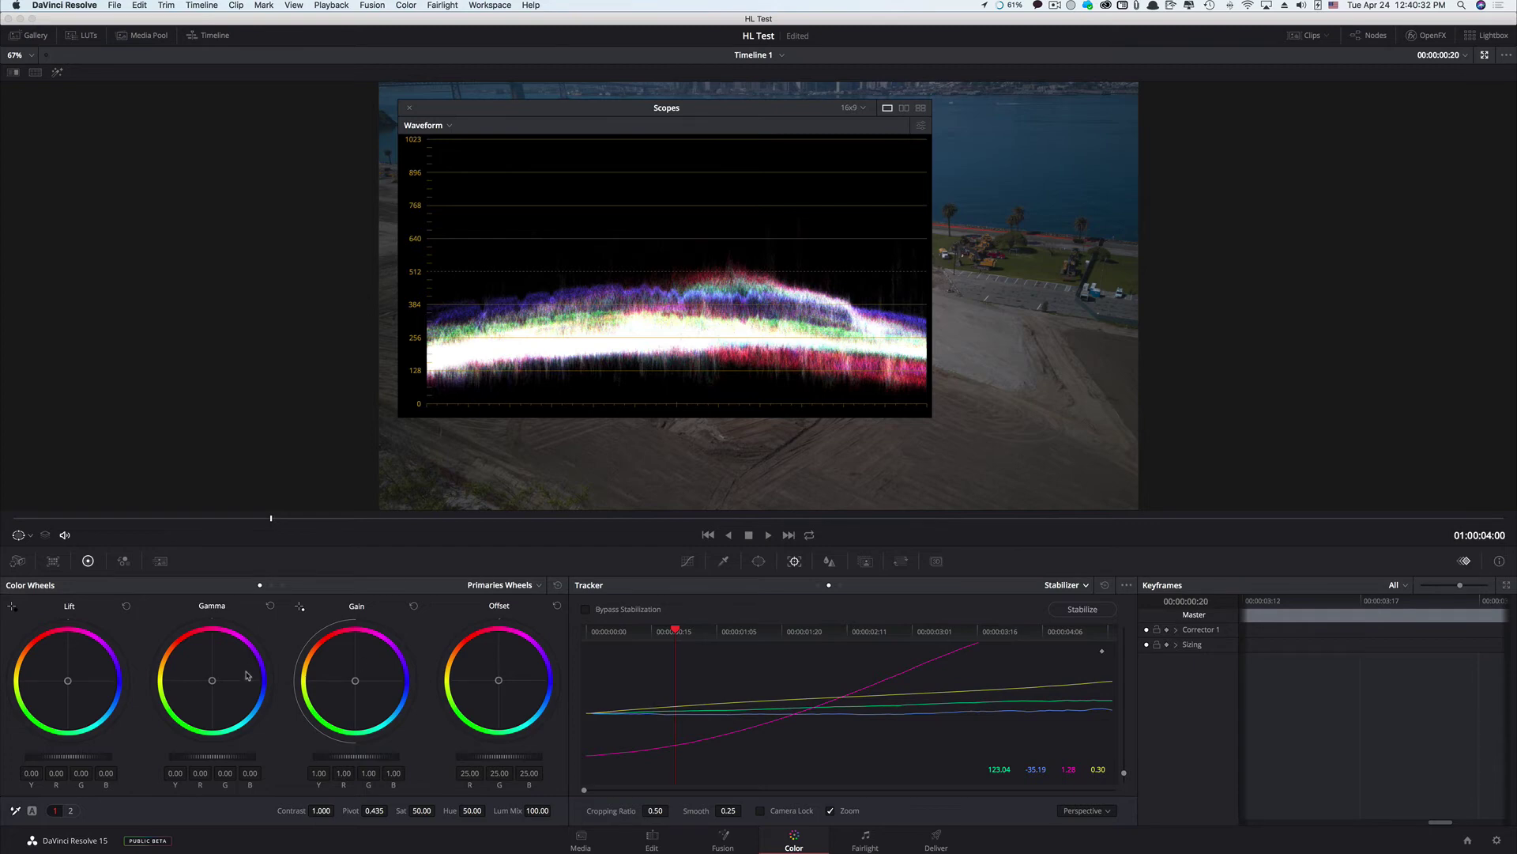
# Step: Using the Primaries Wheels, raise the second clip's master Gain to 1.42 and its Gamma to 0.01
pyautogui.click(537, 587)
pyautogui.click(468, 553)
pyautogui.moveTo(352, 760); pyautogui.dragTo(280, 767)
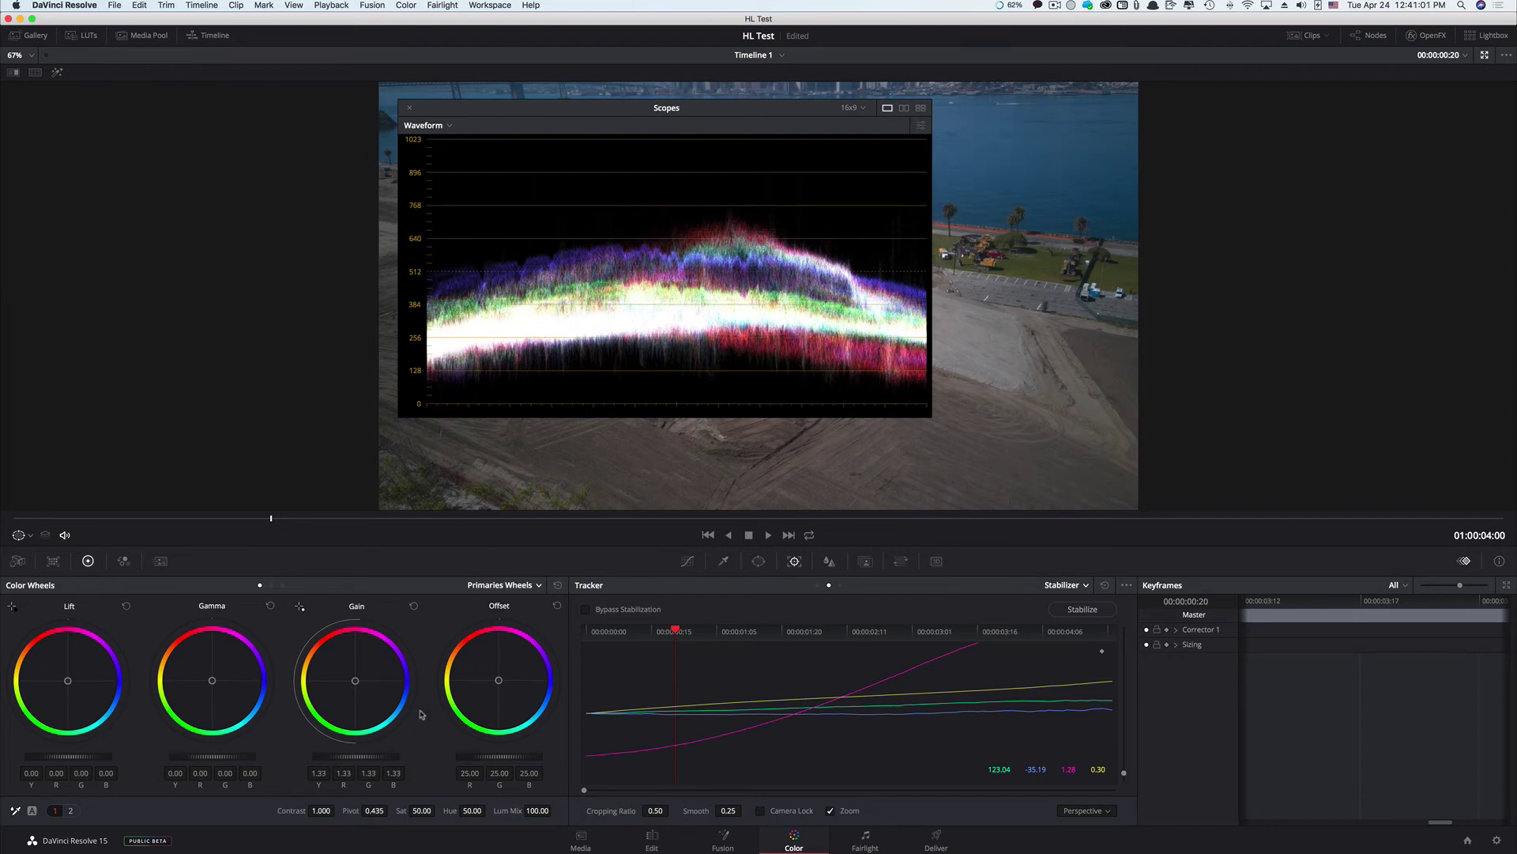
pyautogui.moveTo(369, 753); pyautogui.dragTo(360, 755)
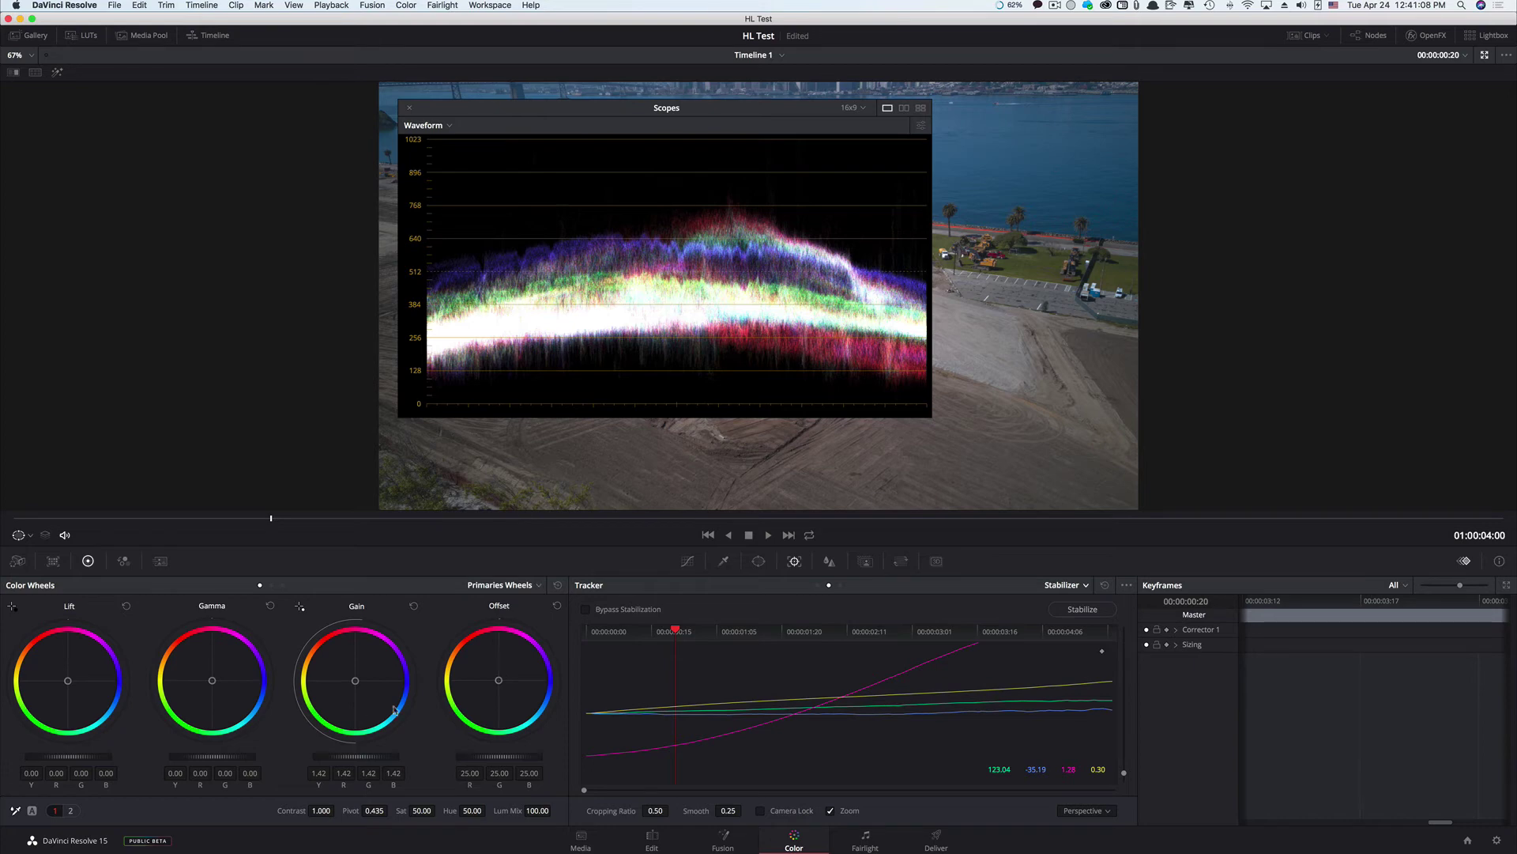
pyautogui.moveTo(206, 759); pyautogui.dragTo(231, 759)
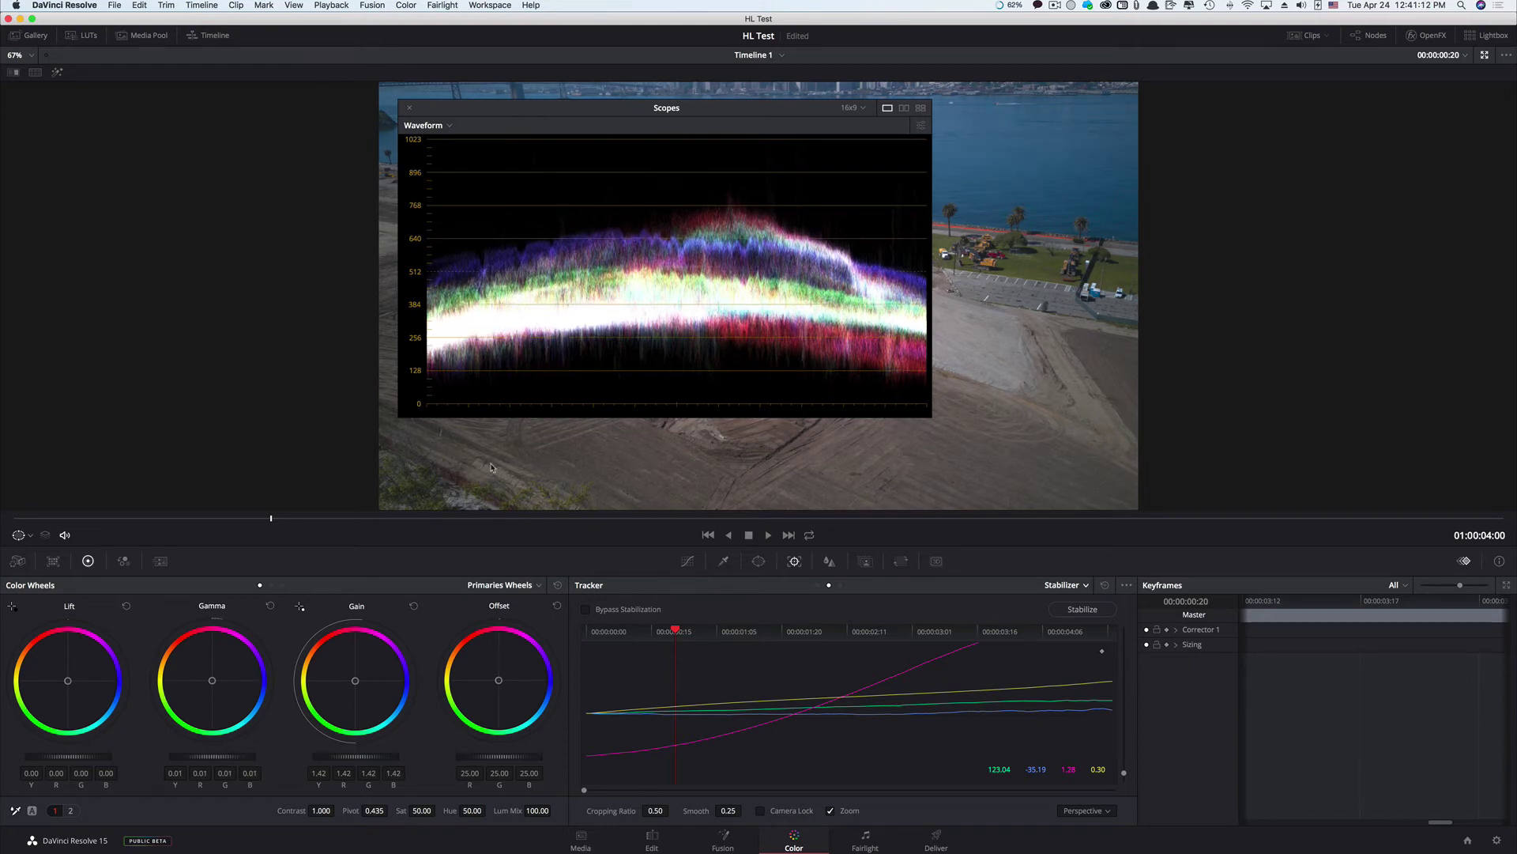
# Step: Move the scopes window off the image, then set Lift to -0.02 and Gain to 1.49
pyautogui.moveTo(735, 108); pyautogui.dragTo(1259, 372)
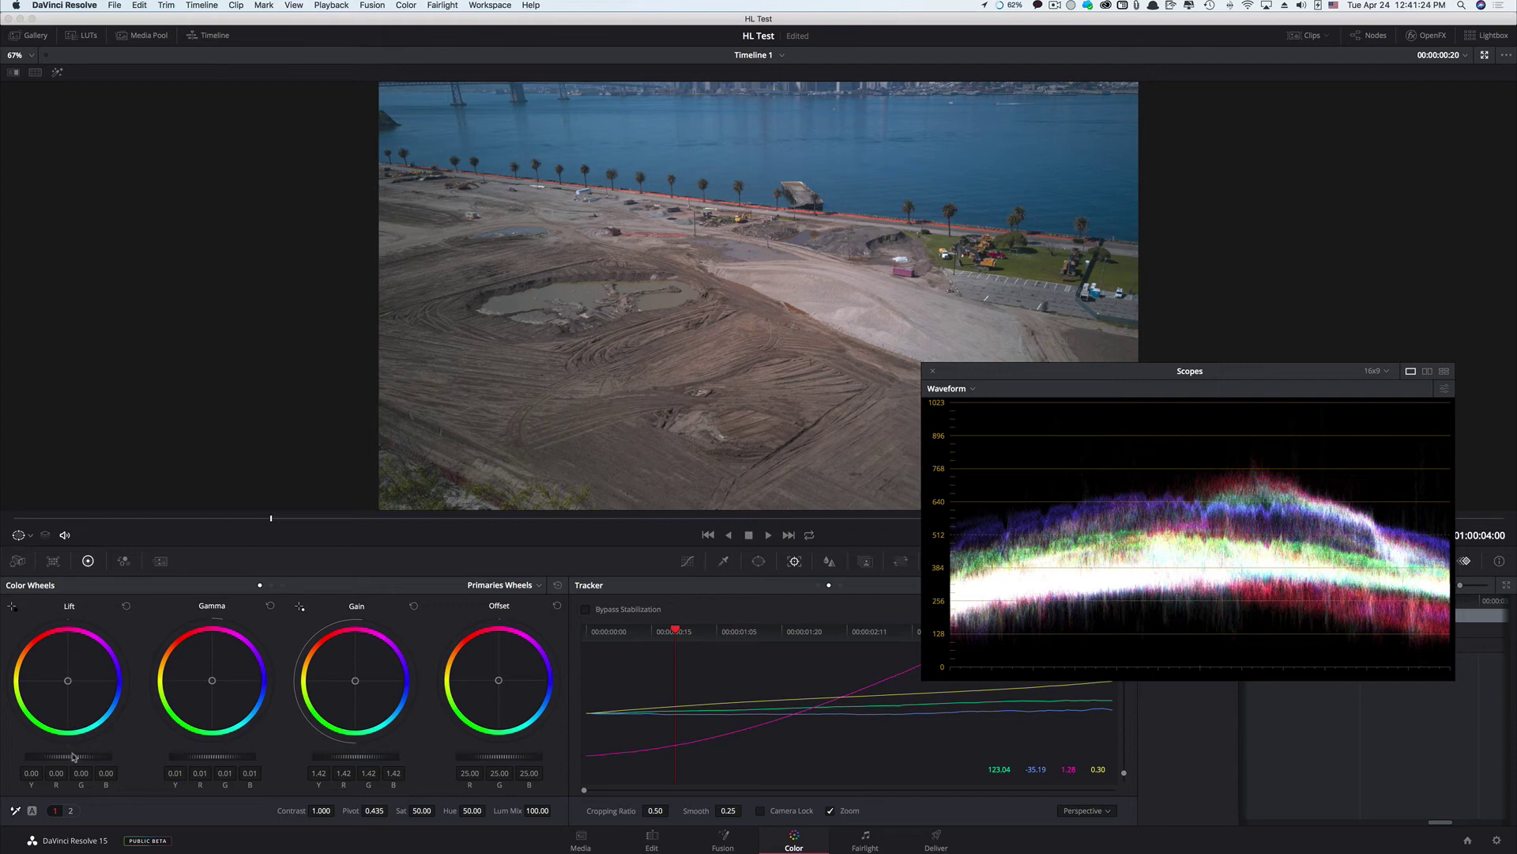
pyautogui.moveTo(76, 760); pyautogui.dragTo(71, 760)
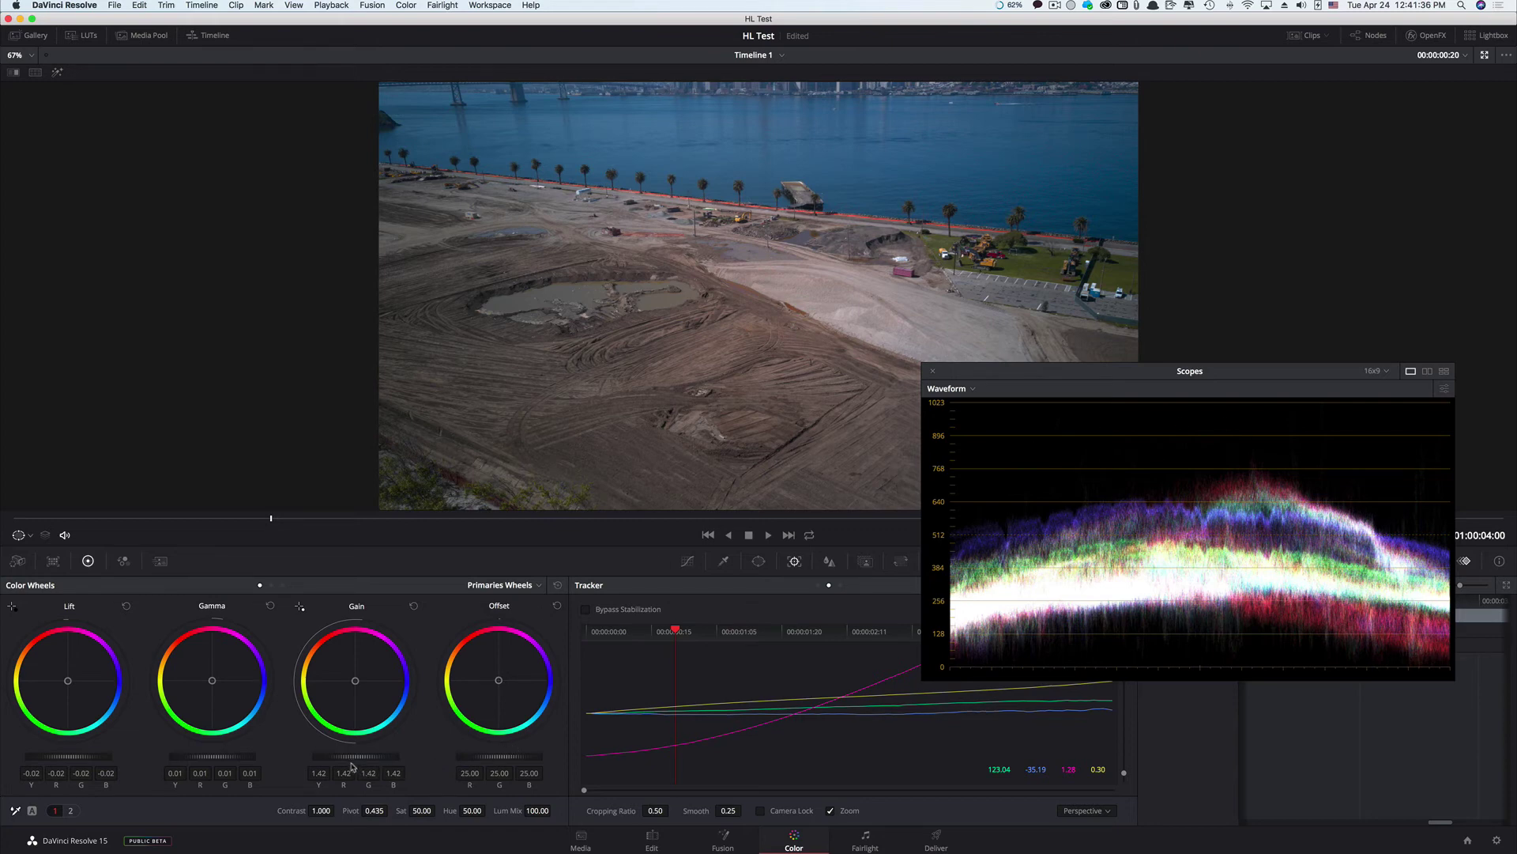
pyautogui.moveTo(348, 758); pyautogui.dragTo(355, 757)
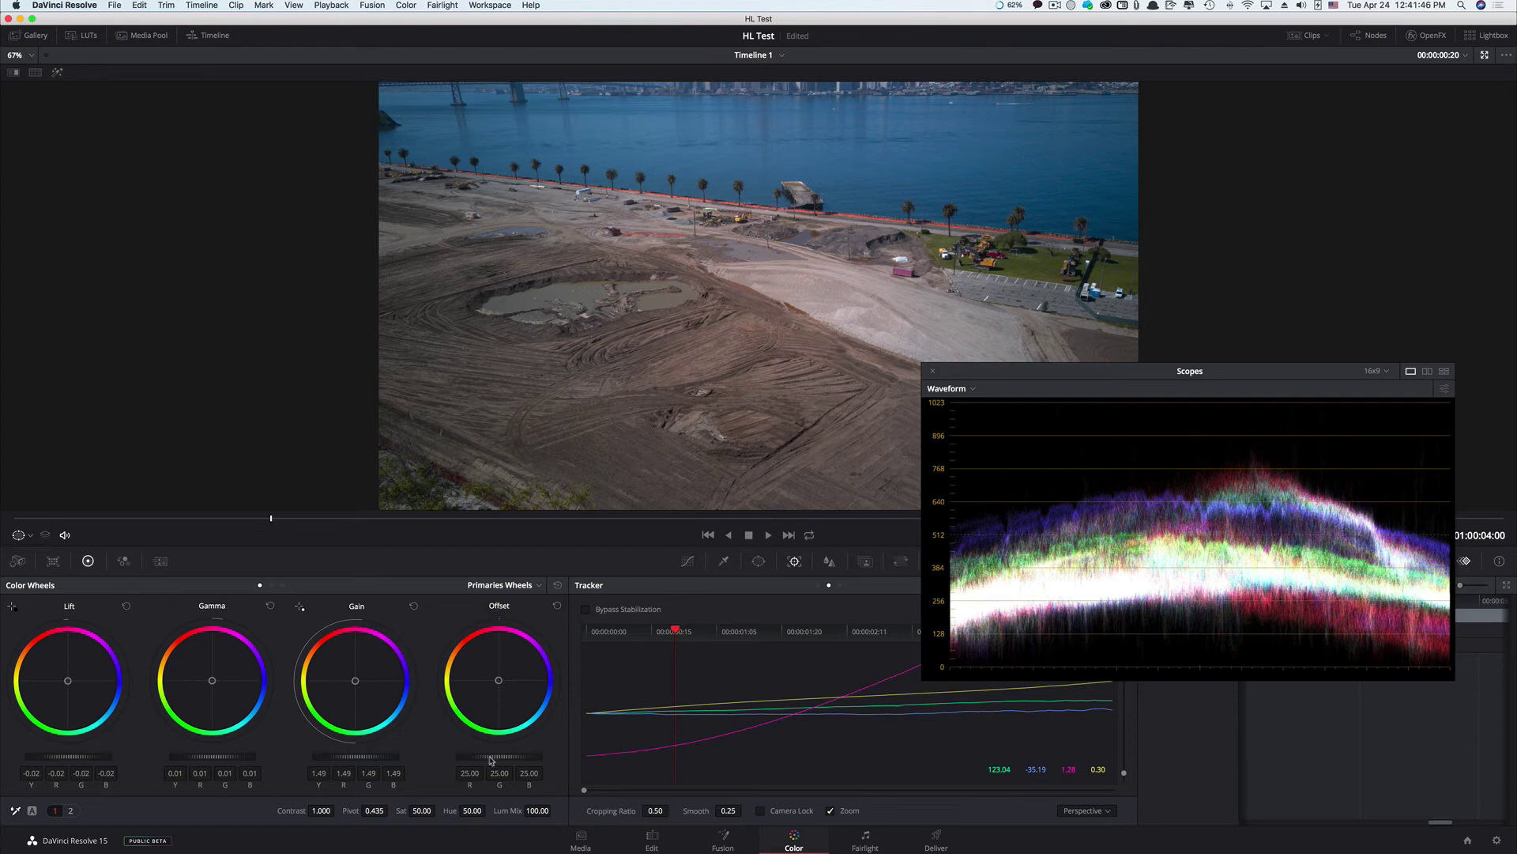
# Step: Raise the clip's Offset to 30.25 and lower its Lift to -0.04
pyautogui.moveTo(499, 756); pyautogui.dragTo(525, 756)
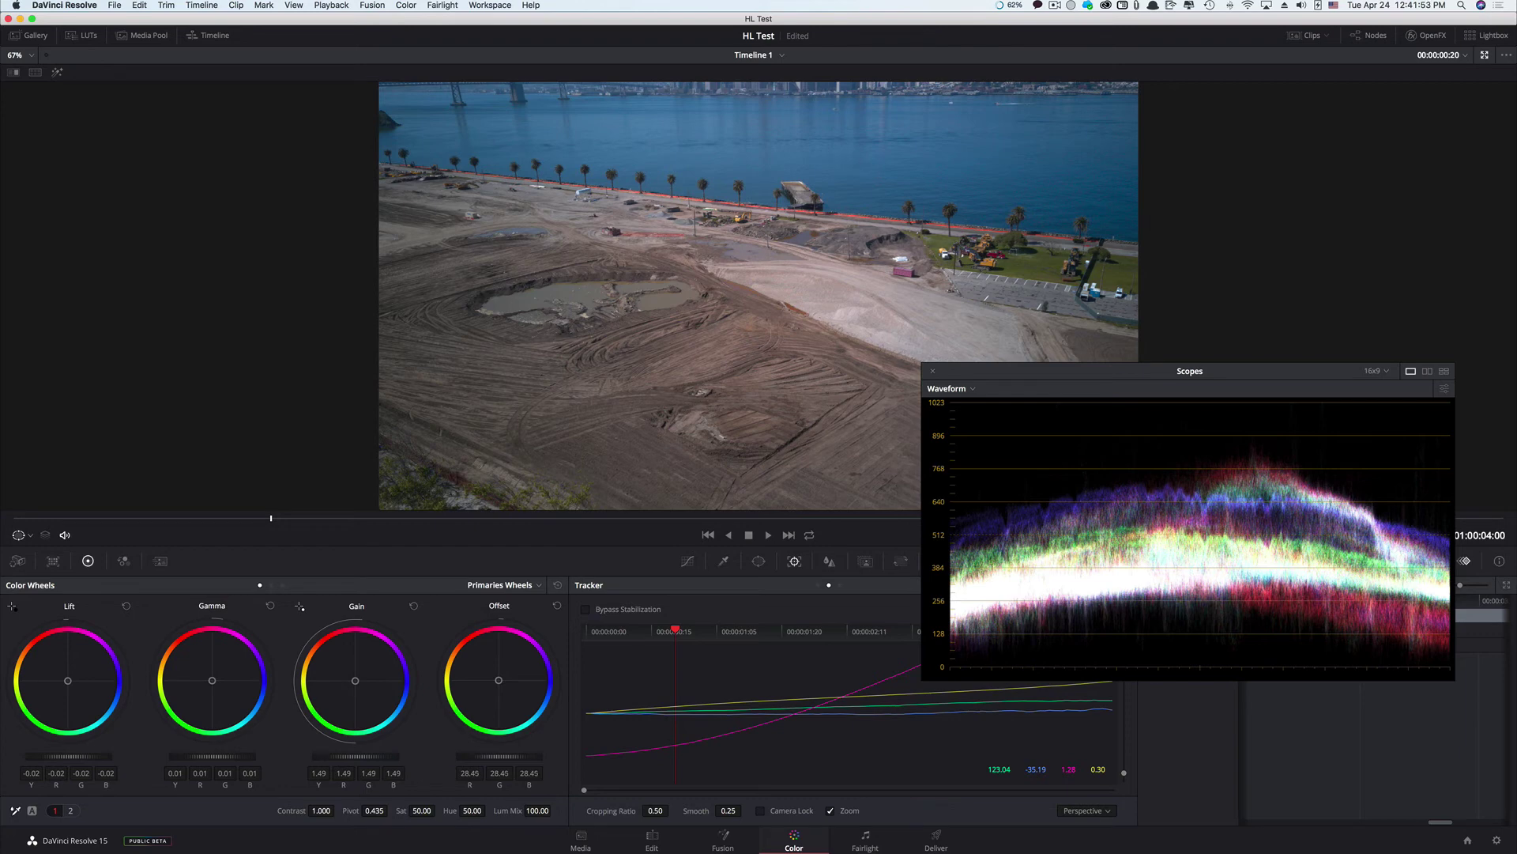
pyautogui.moveTo(525, 756); pyautogui.dragTo(538, 756)
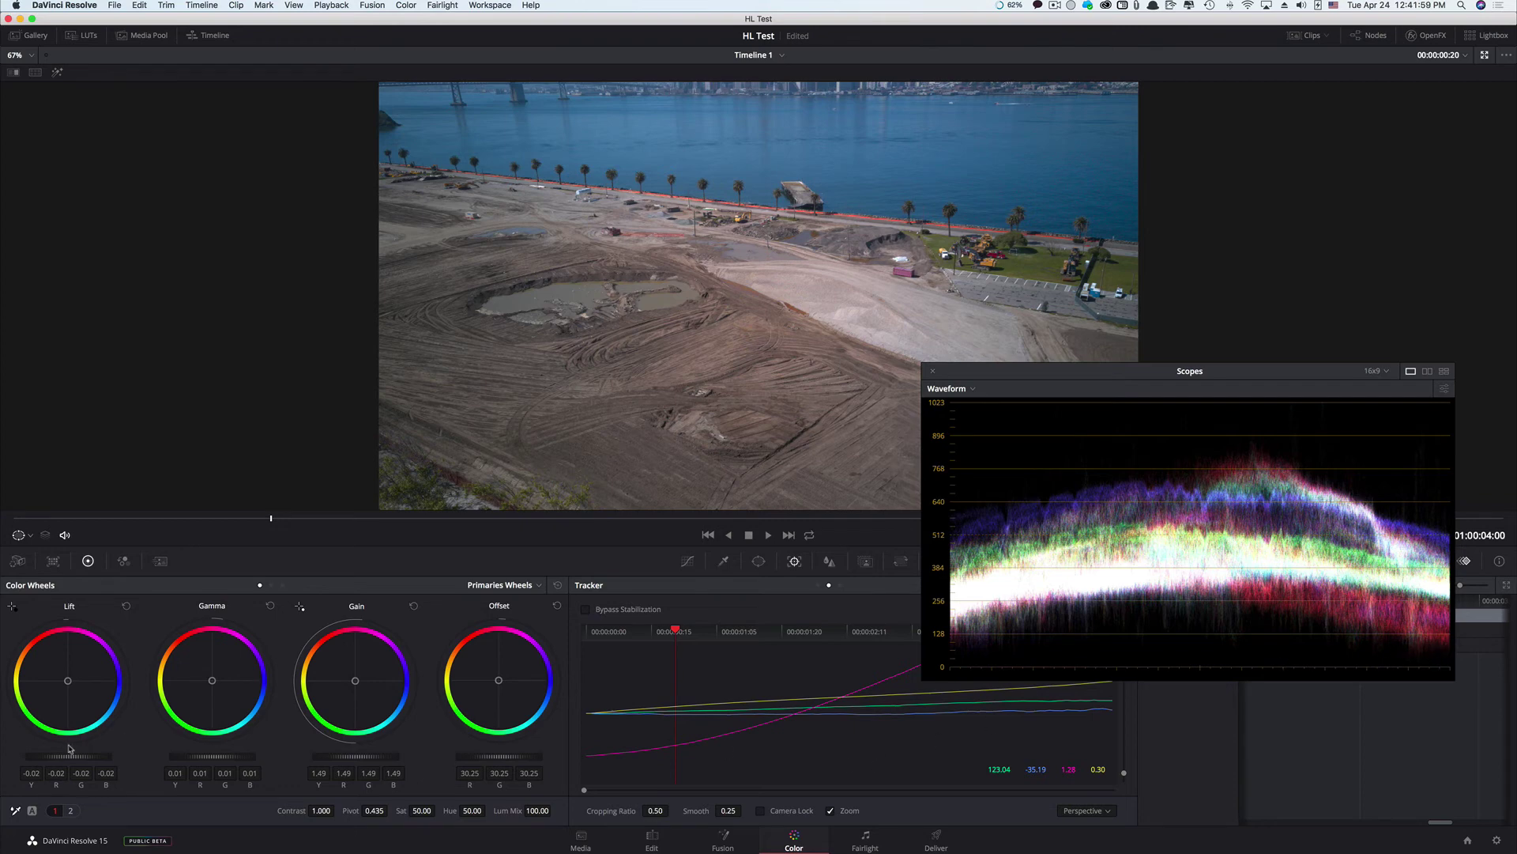
pyautogui.moveTo(79, 761); pyautogui.dragTo(67, 761)
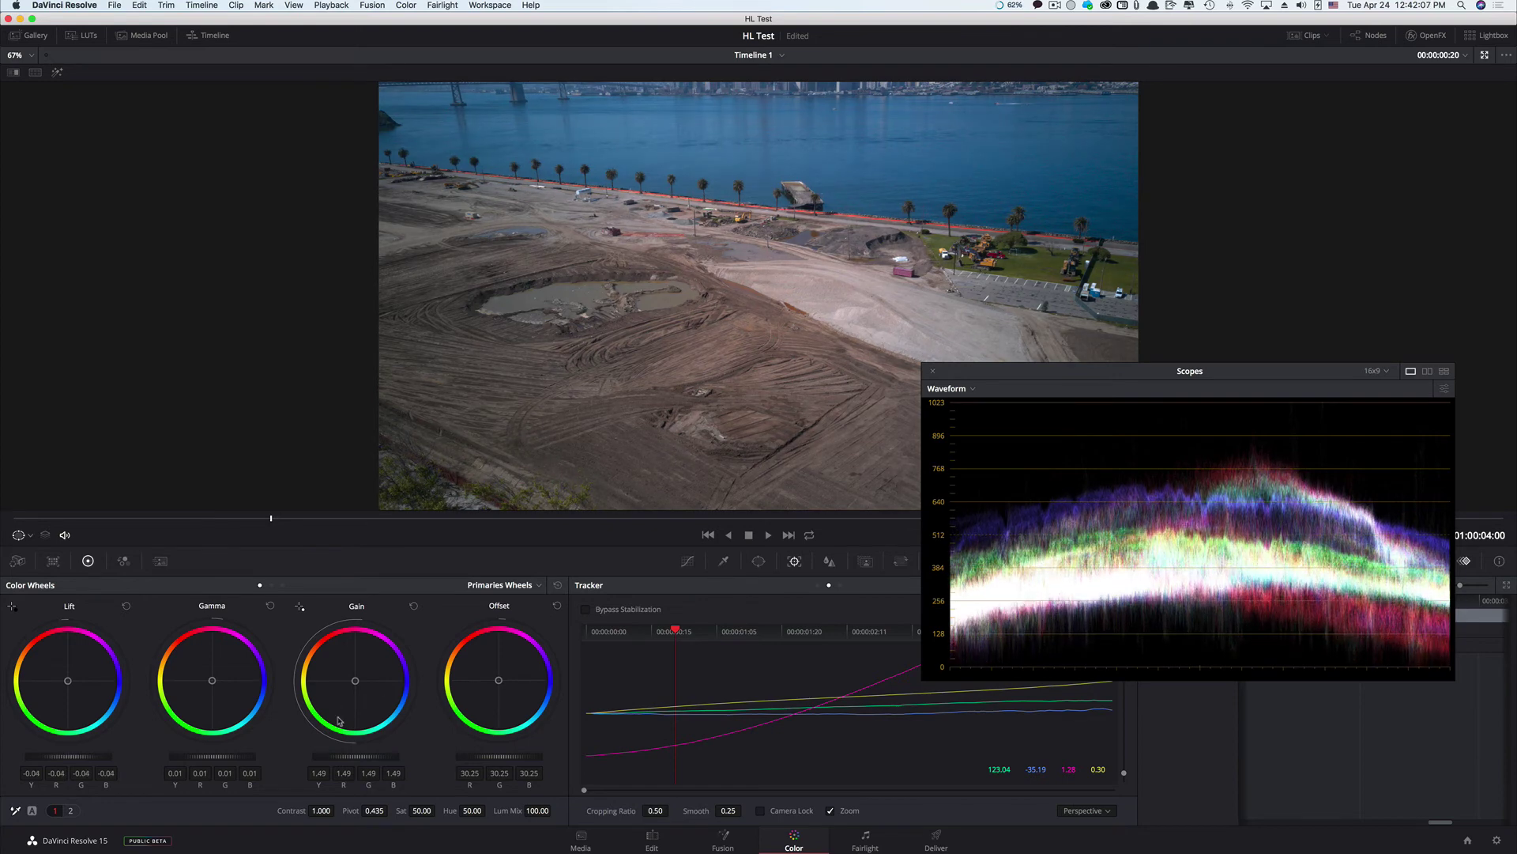
pyautogui.click(538, 586)
pyautogui.click(492, 626)
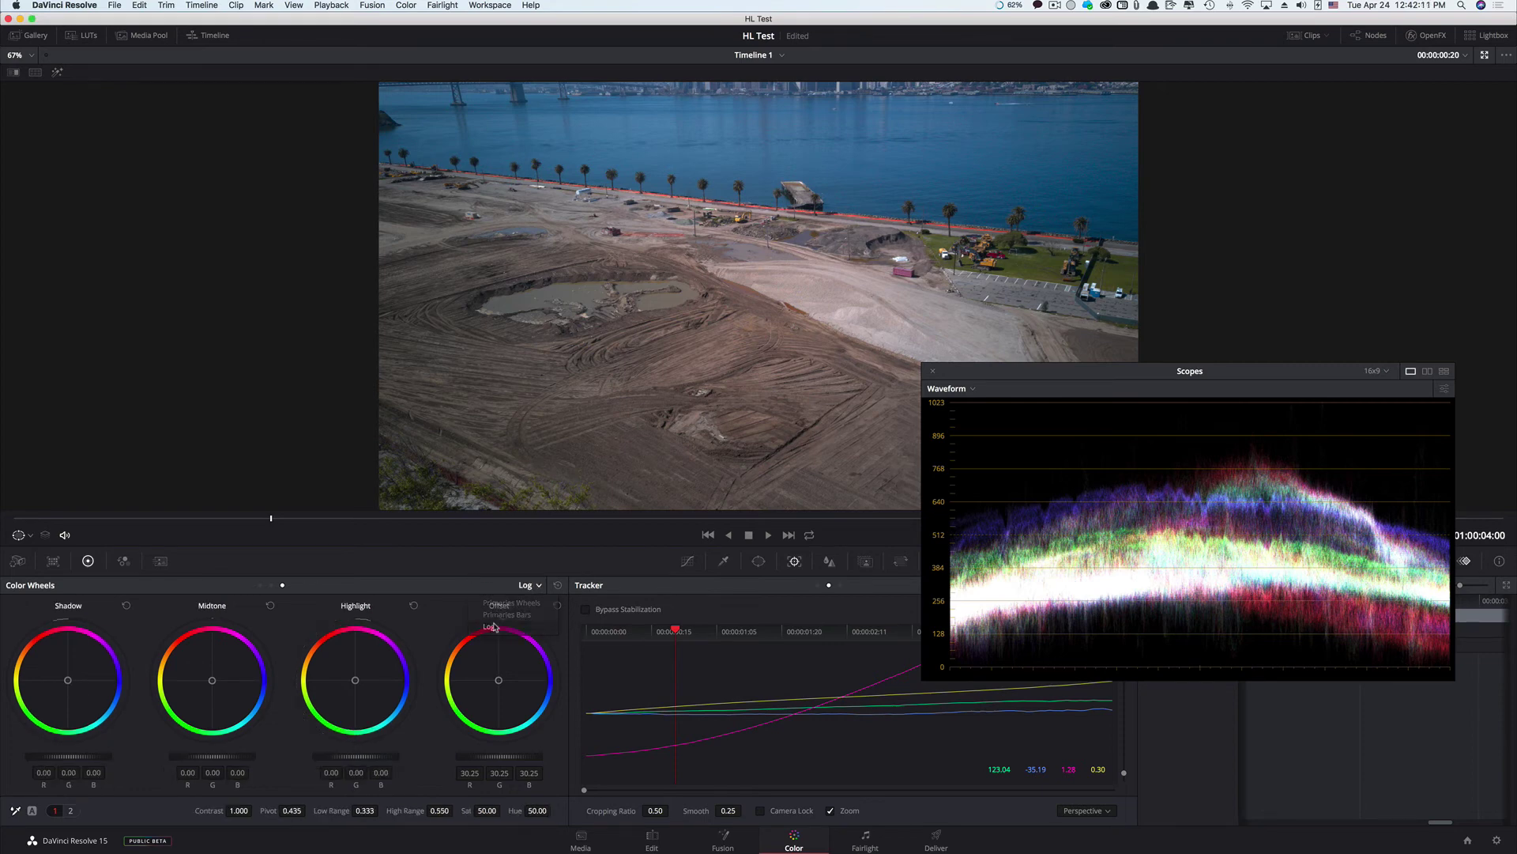
pyautogui.click(540, 586)
pyautogui.click(525, 608)
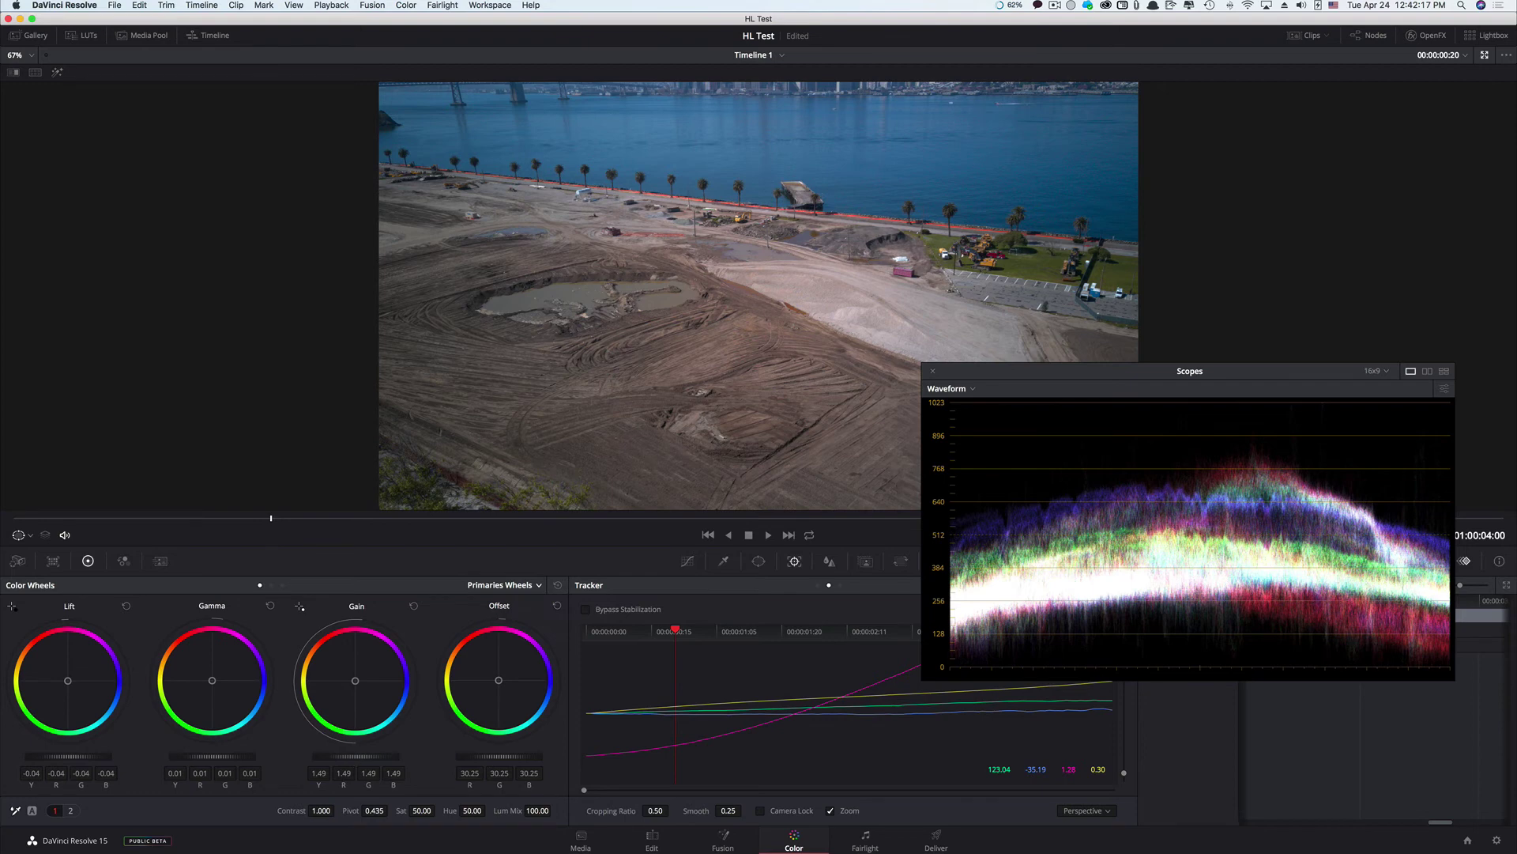
# Step: Brighten the clip by setting its Gain to 1.72 in the Primaries Wheels
pyautogui.moveTo(356, 756); pyautogui.dragTo(953, 736)
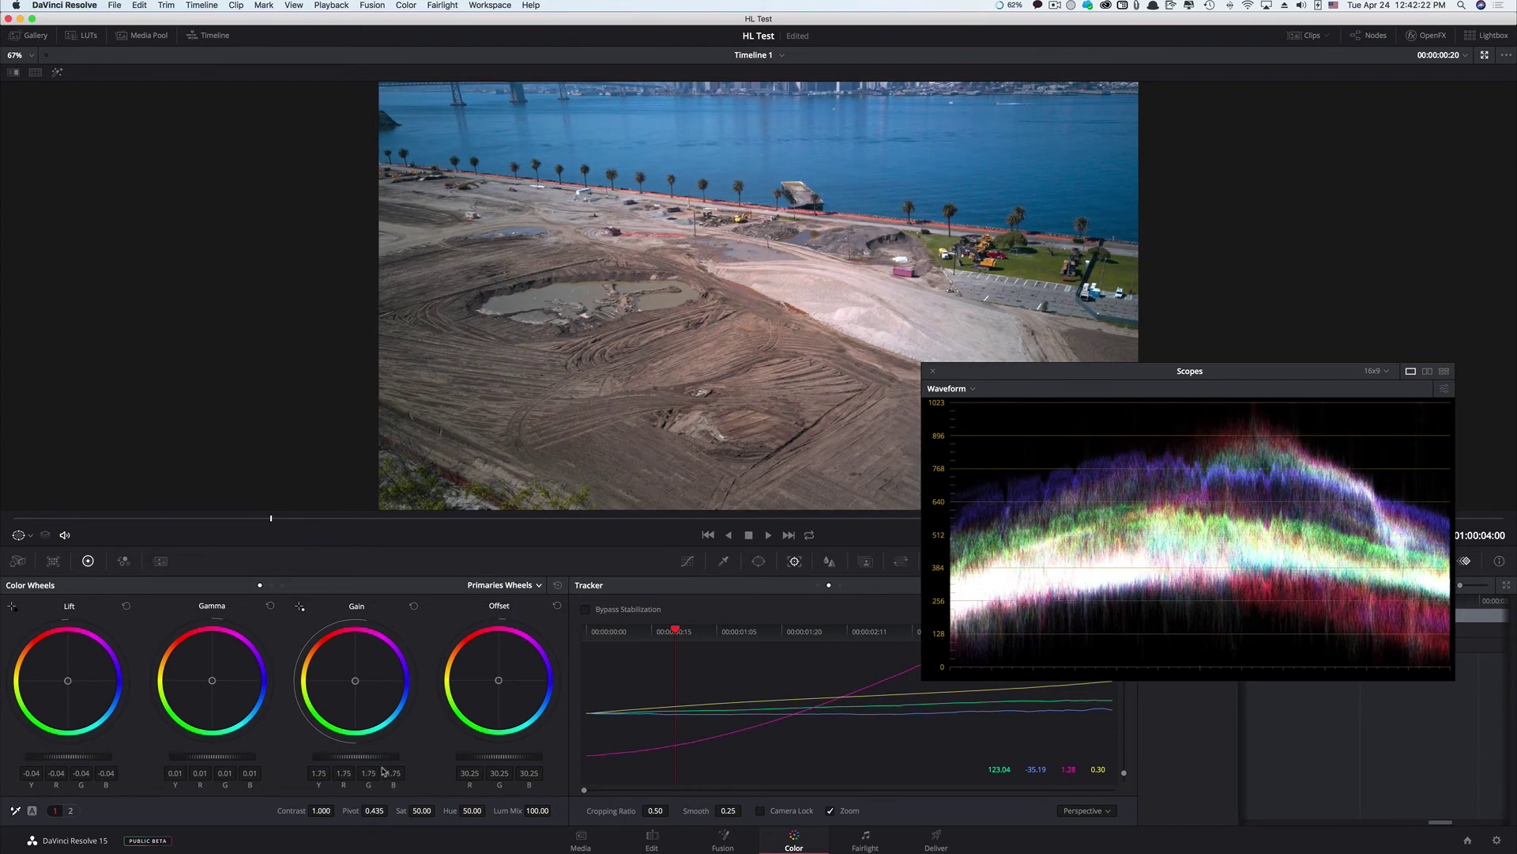
pyautogui.moveTo(375, 759); pyautogui.dragTo(362, 759)
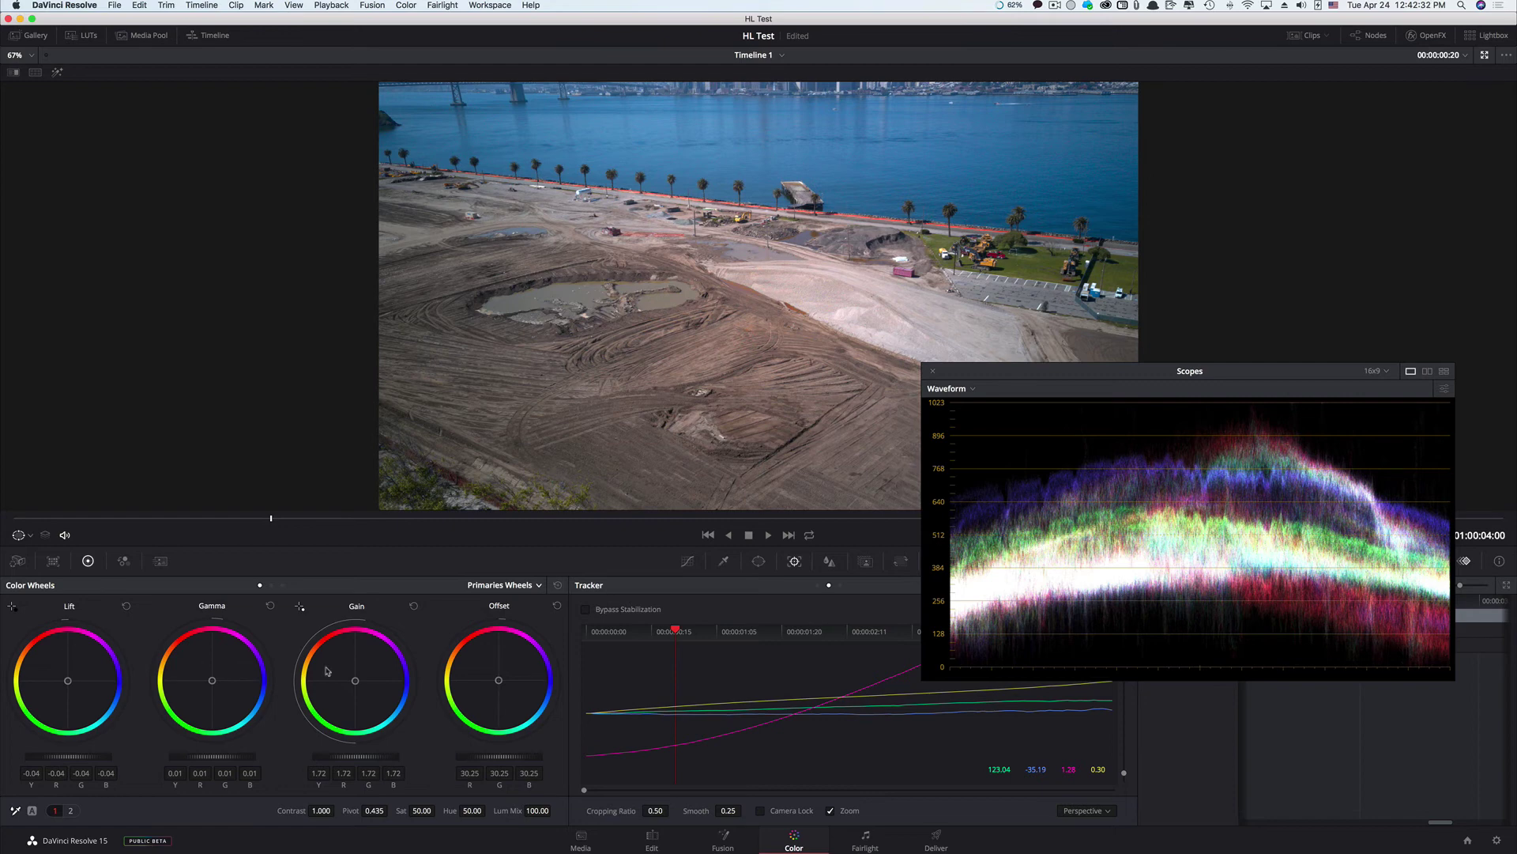
# Step: In the Log wheels, set Shadow to 0.02 and Midtone to -0.07, then close the floating scopes window
pyautogui.click(537, 586)
pyautogui.click(489, 627)
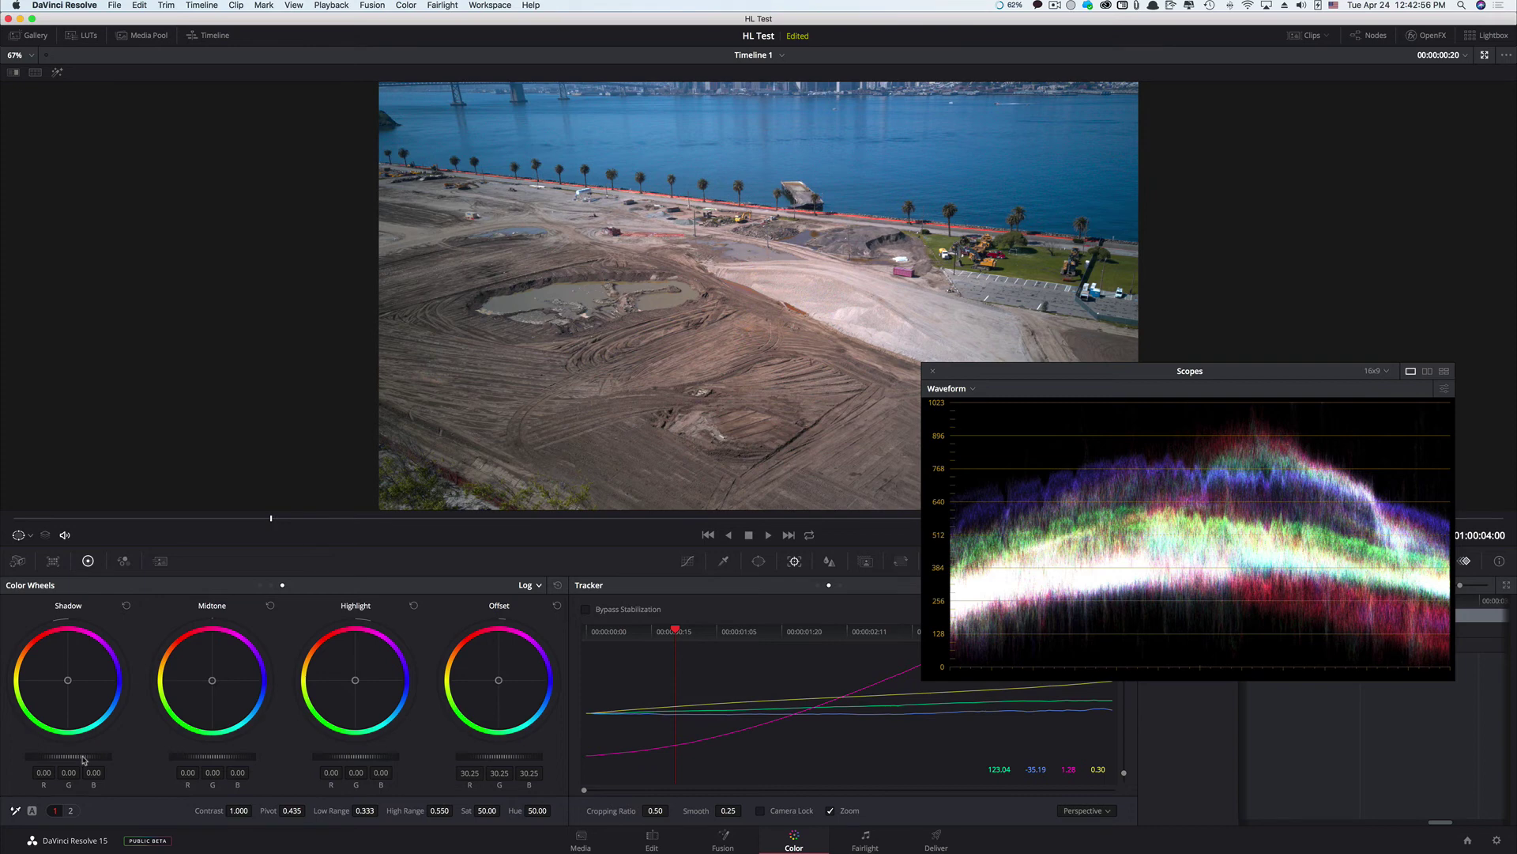
pyautogui.moveTo(84, 759); pyautogui.dragTo(77, 759)
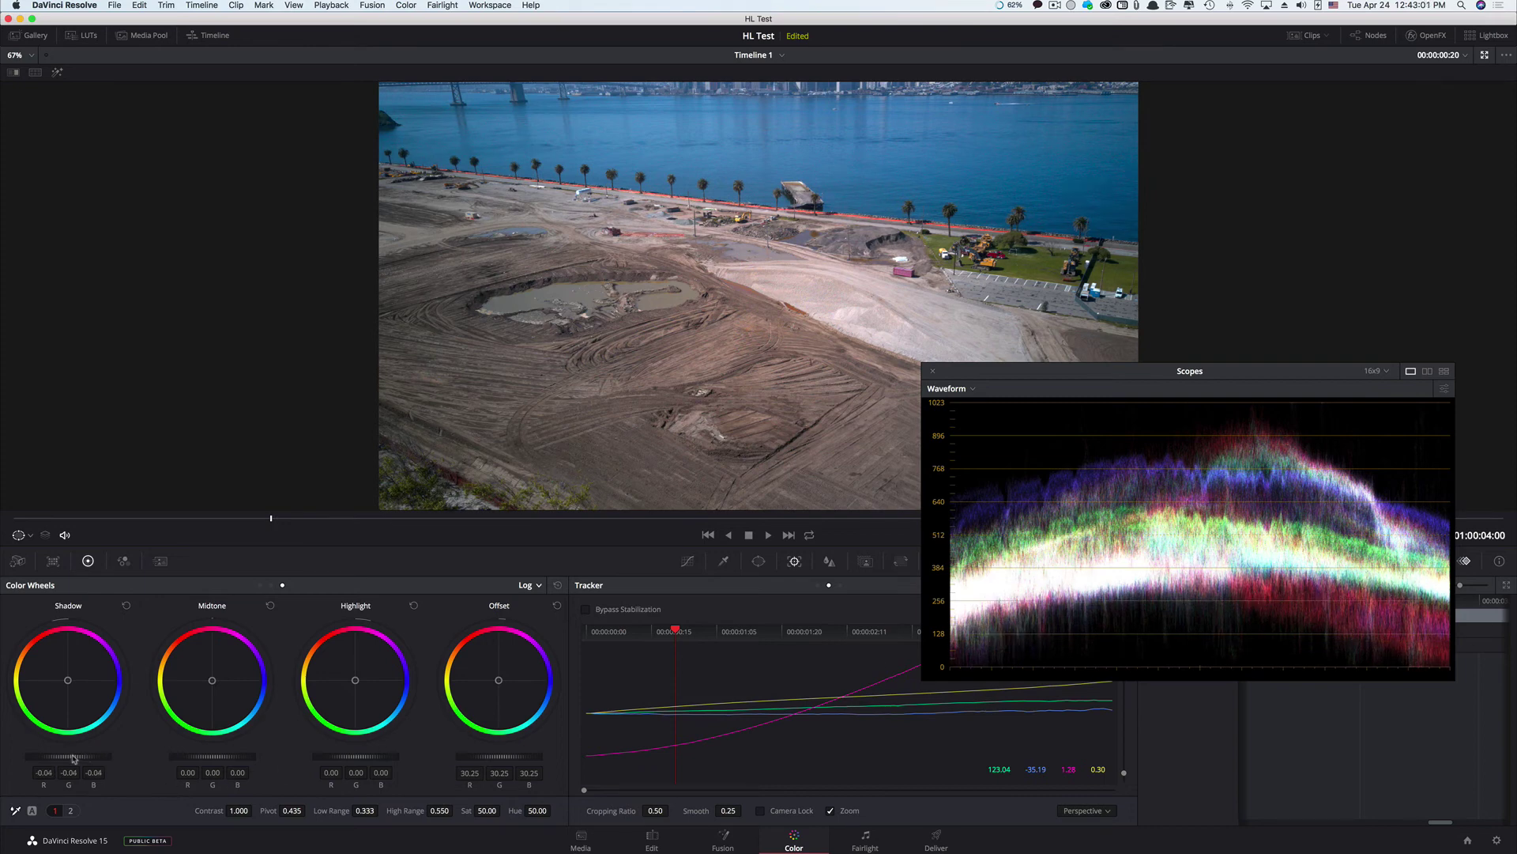
pyautogui.moveTo(72, 758); pyautogui.dragTo(92, 759)
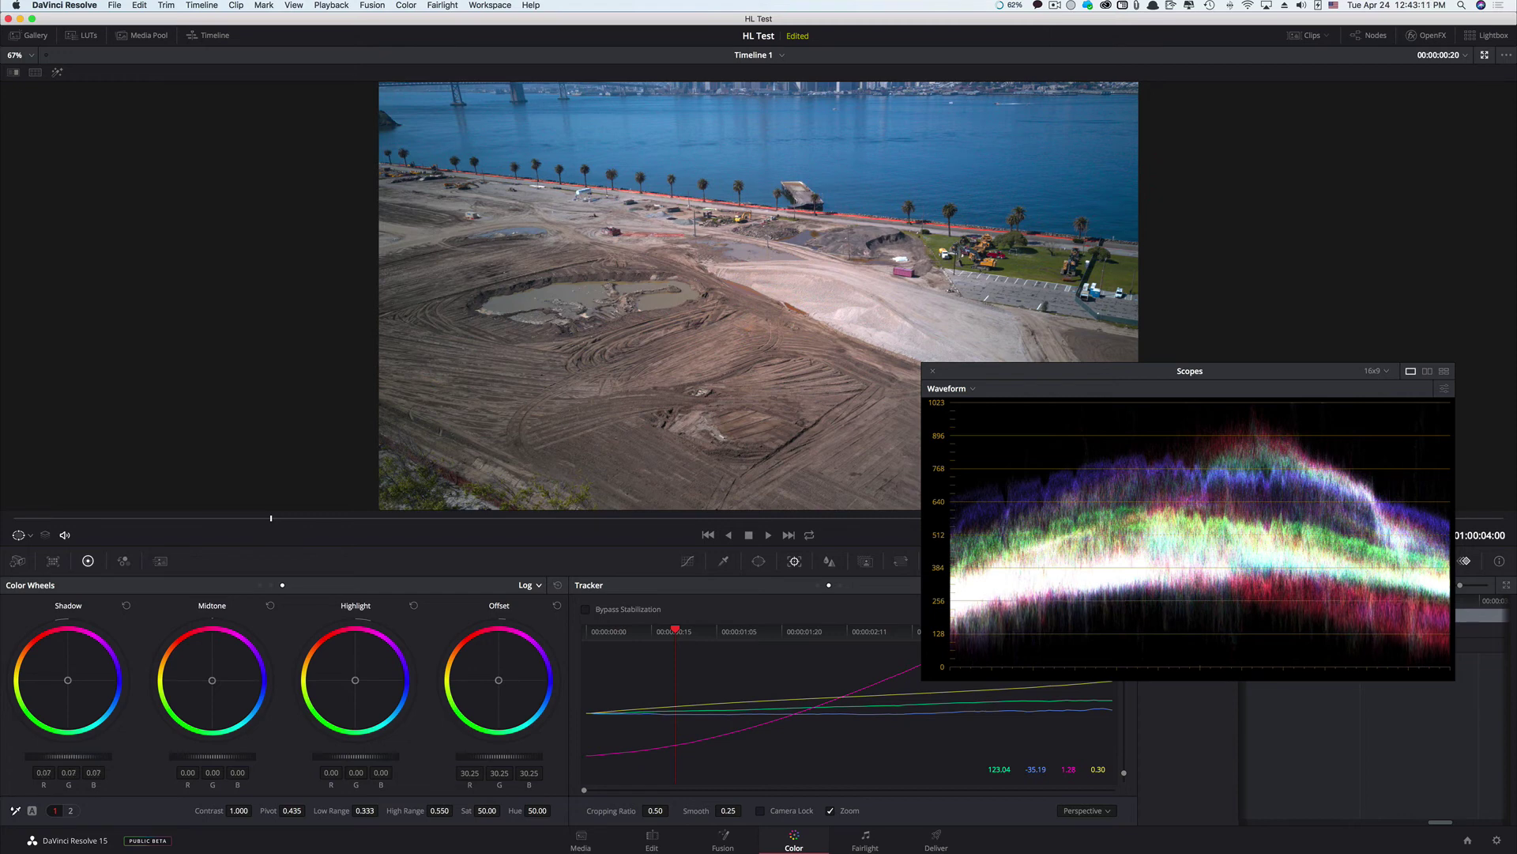
pyautogui.moveTo(79, 759); pyautogui.dragTo(78, 759)
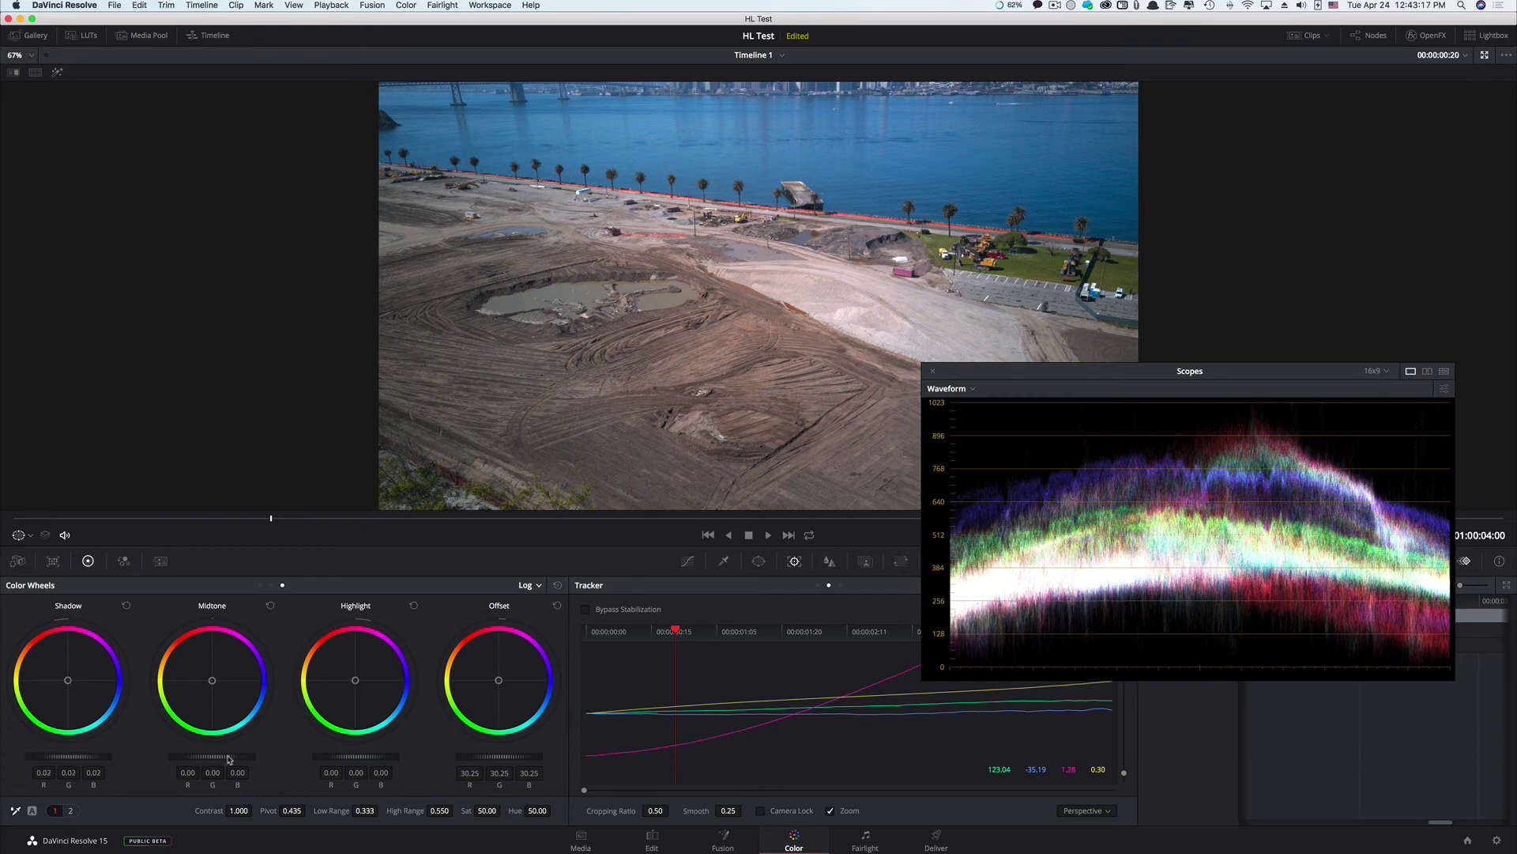
pyautogui.moveTo(230, 758); pyautogui.dragTo(224, 757)
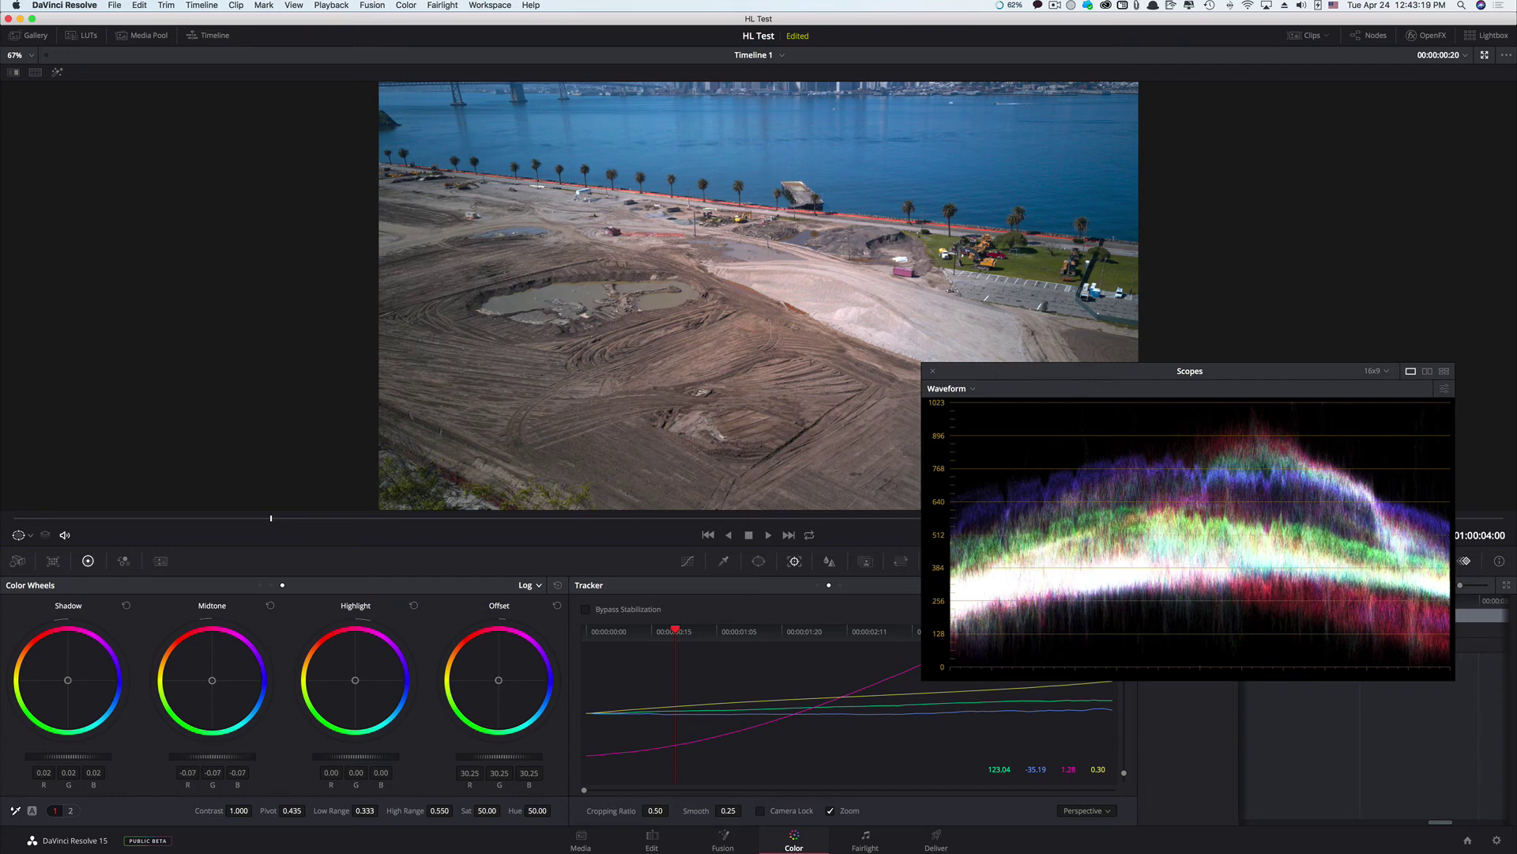
pyautogui.click(935, 371)
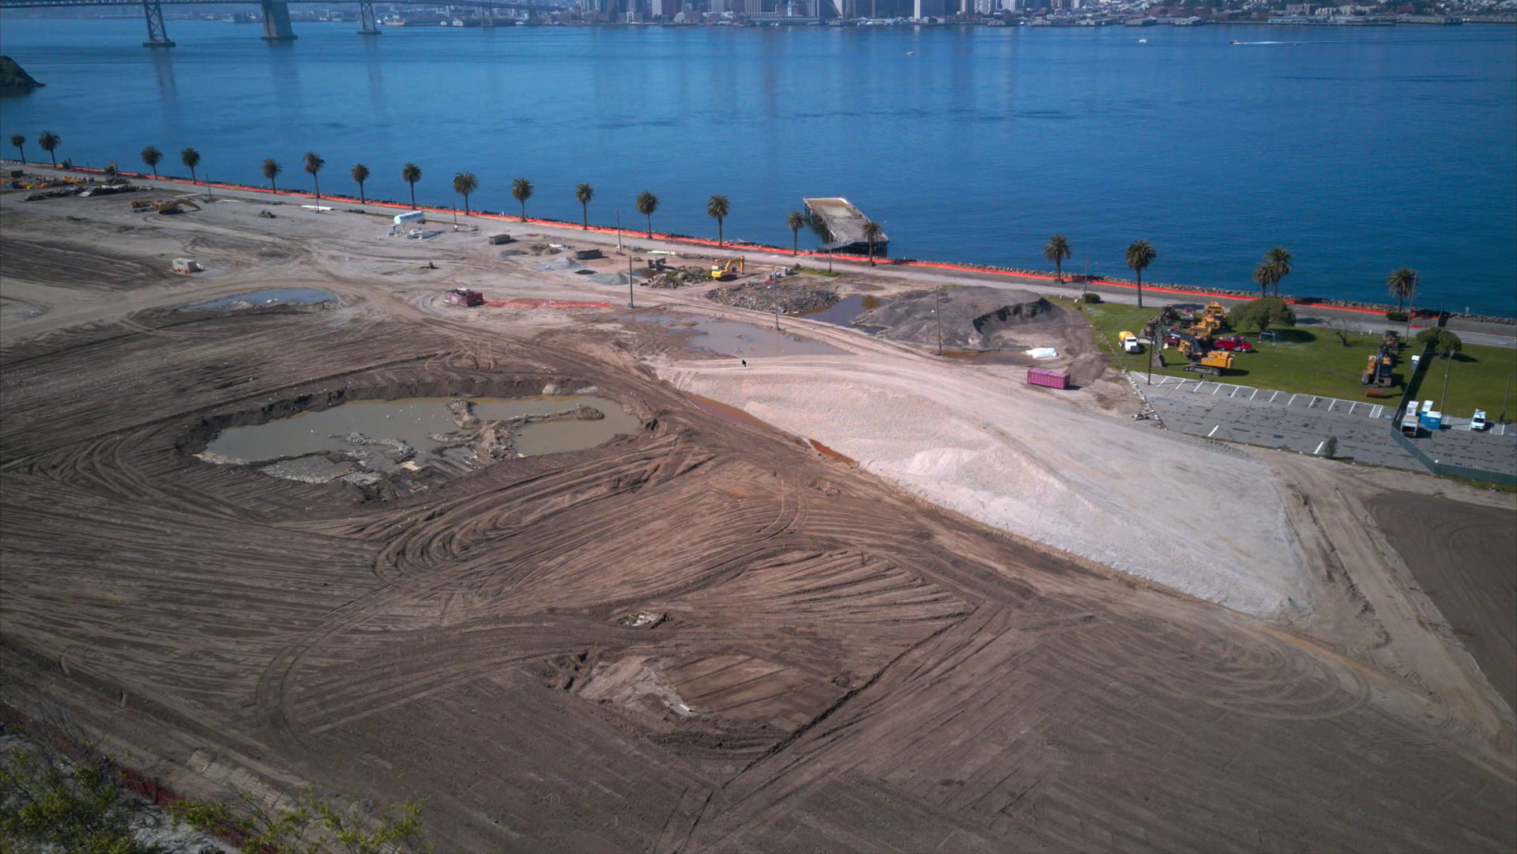
# Step: Go to the Deliver page and set the render location to the Desktop folder on the iMac's drive
pyautogui.moveTo(1010, 457)
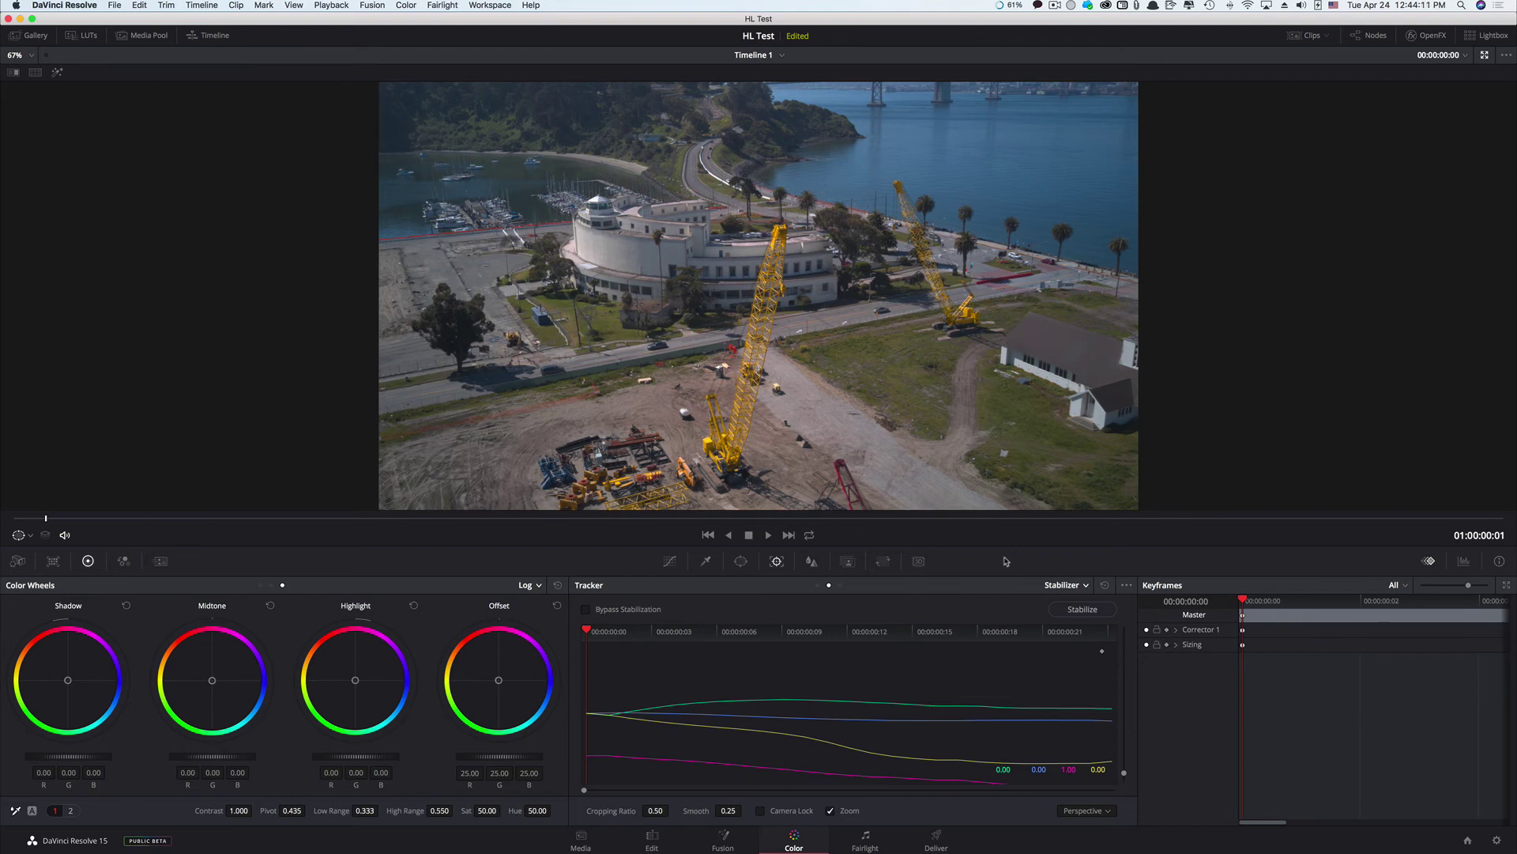
pyautogui.click(937, 838)
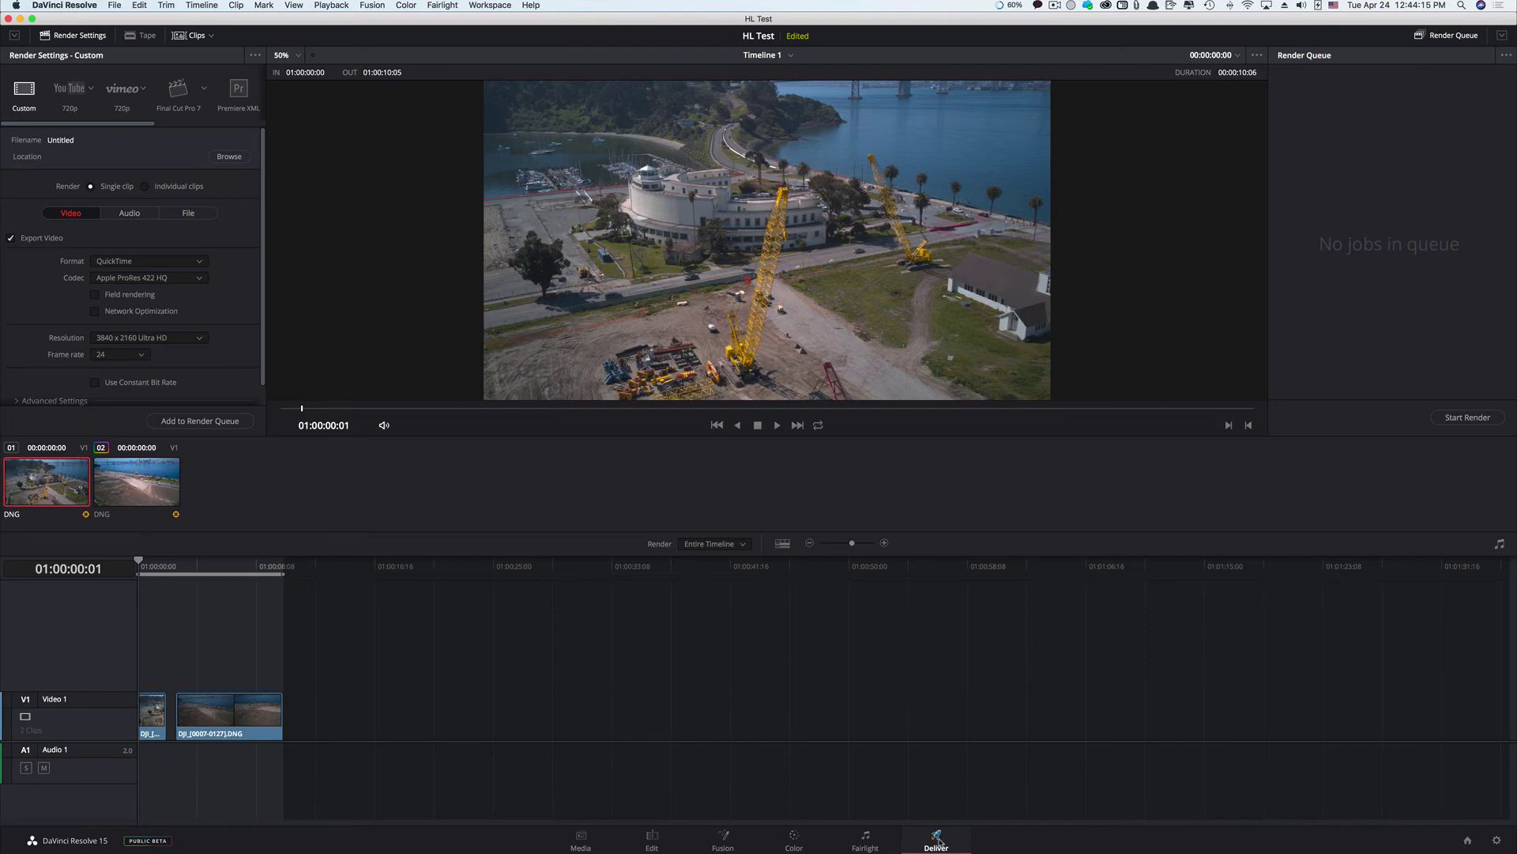
pyautogui.click(153, 156)
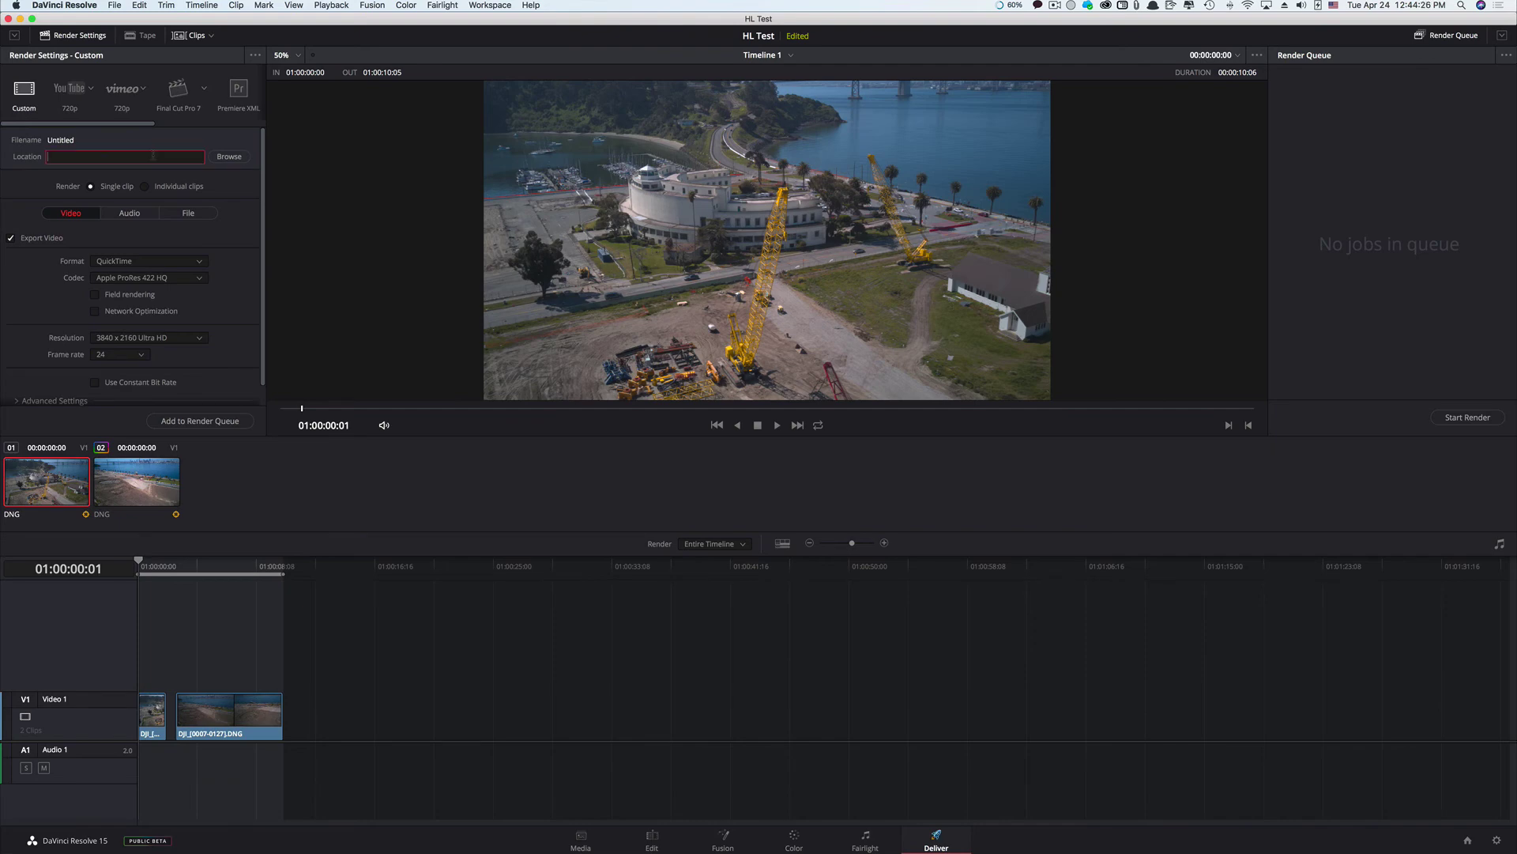
pyautogui.click(230, 156)
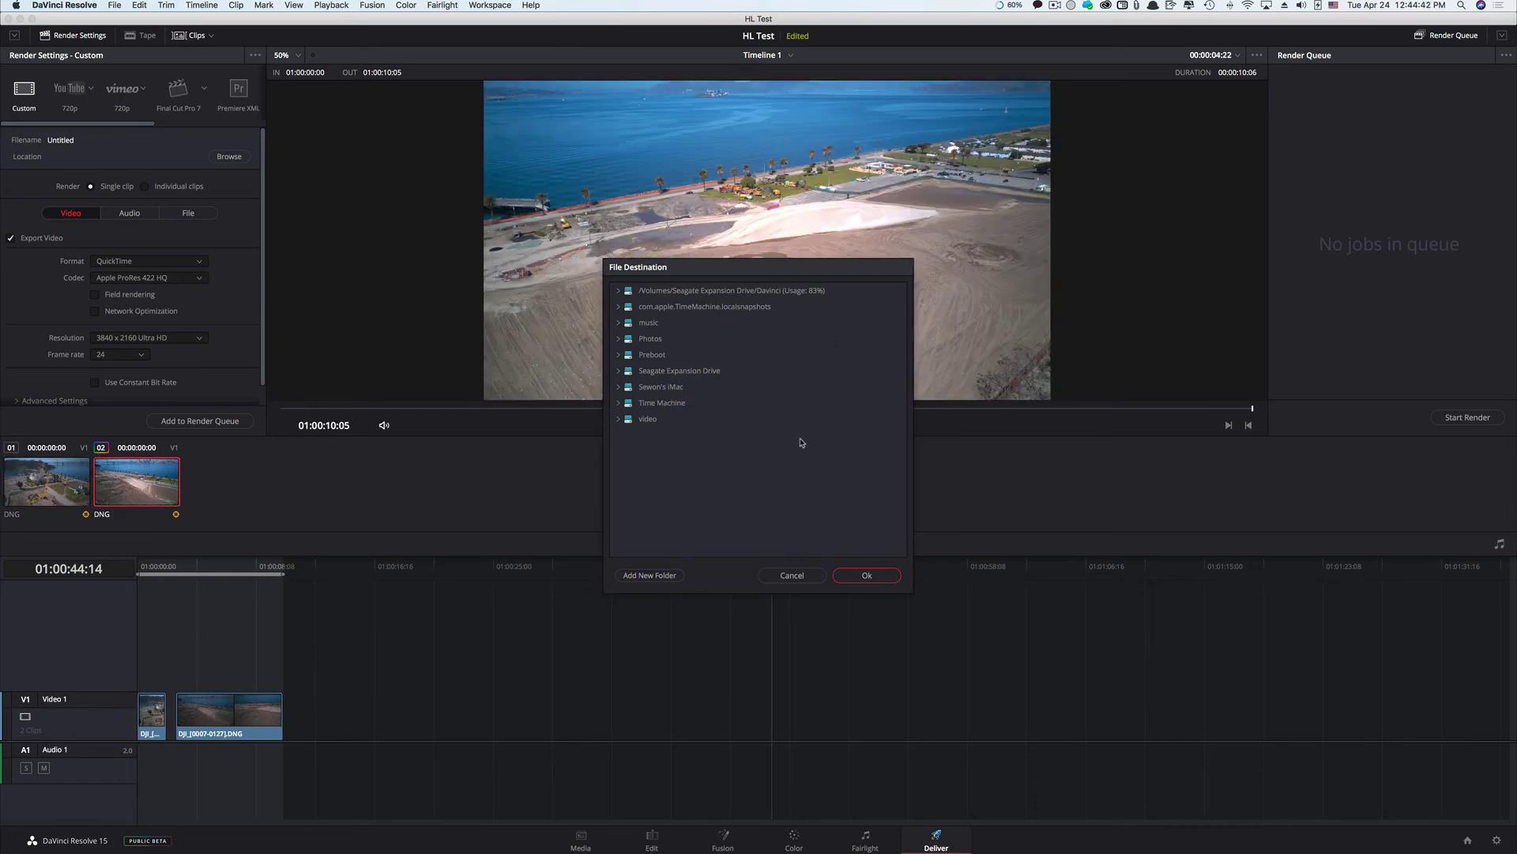
pyautogui.click(619, 386)
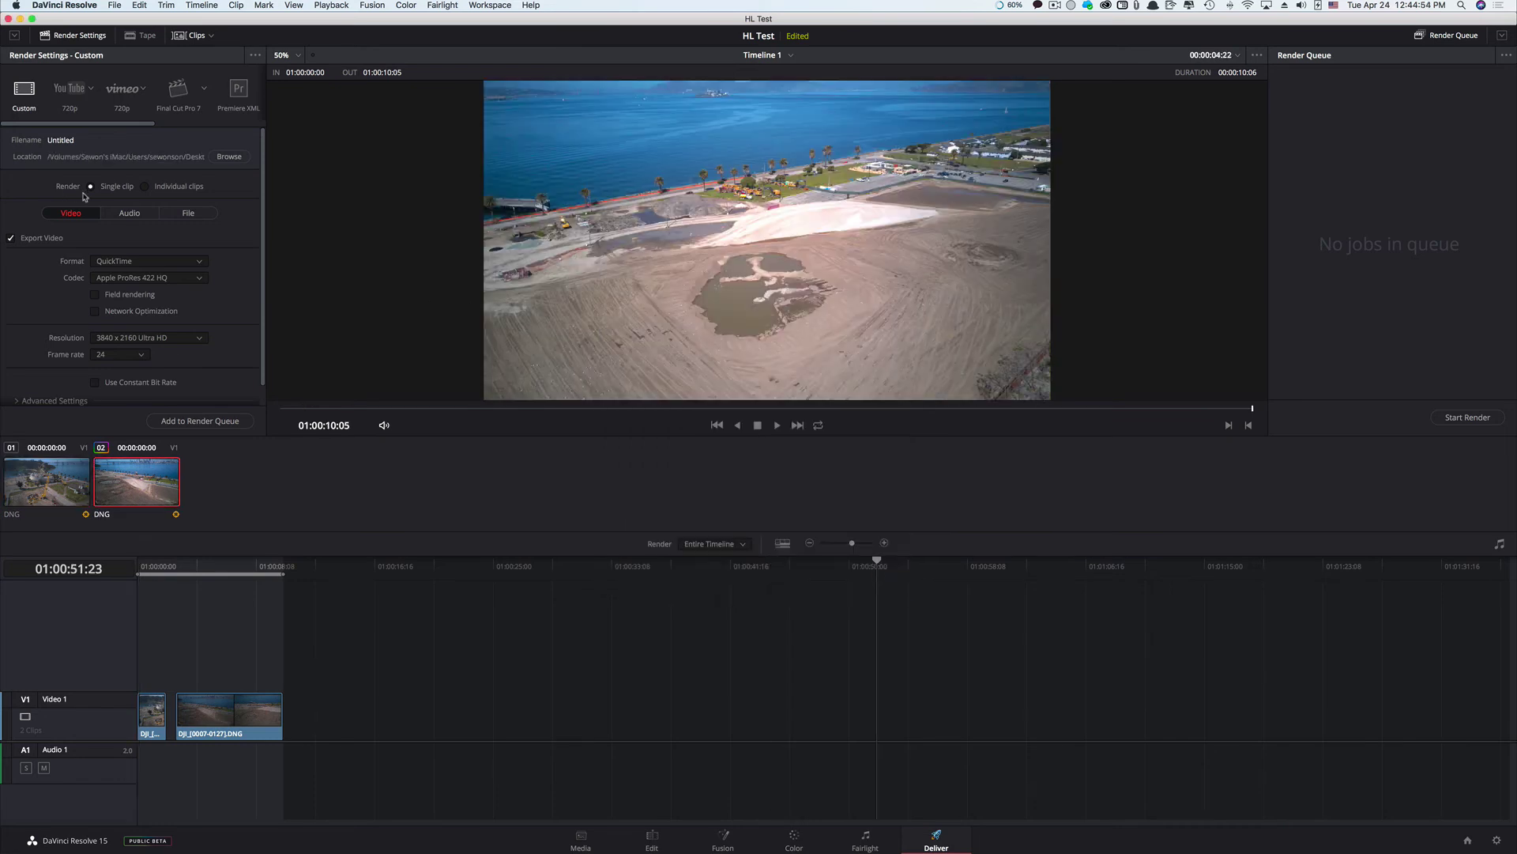
# Step: Select the second clip on the timeline and set the render mode to Individual clips
pyautogui.click(149, 711)
pyautogui.click(235, 729)
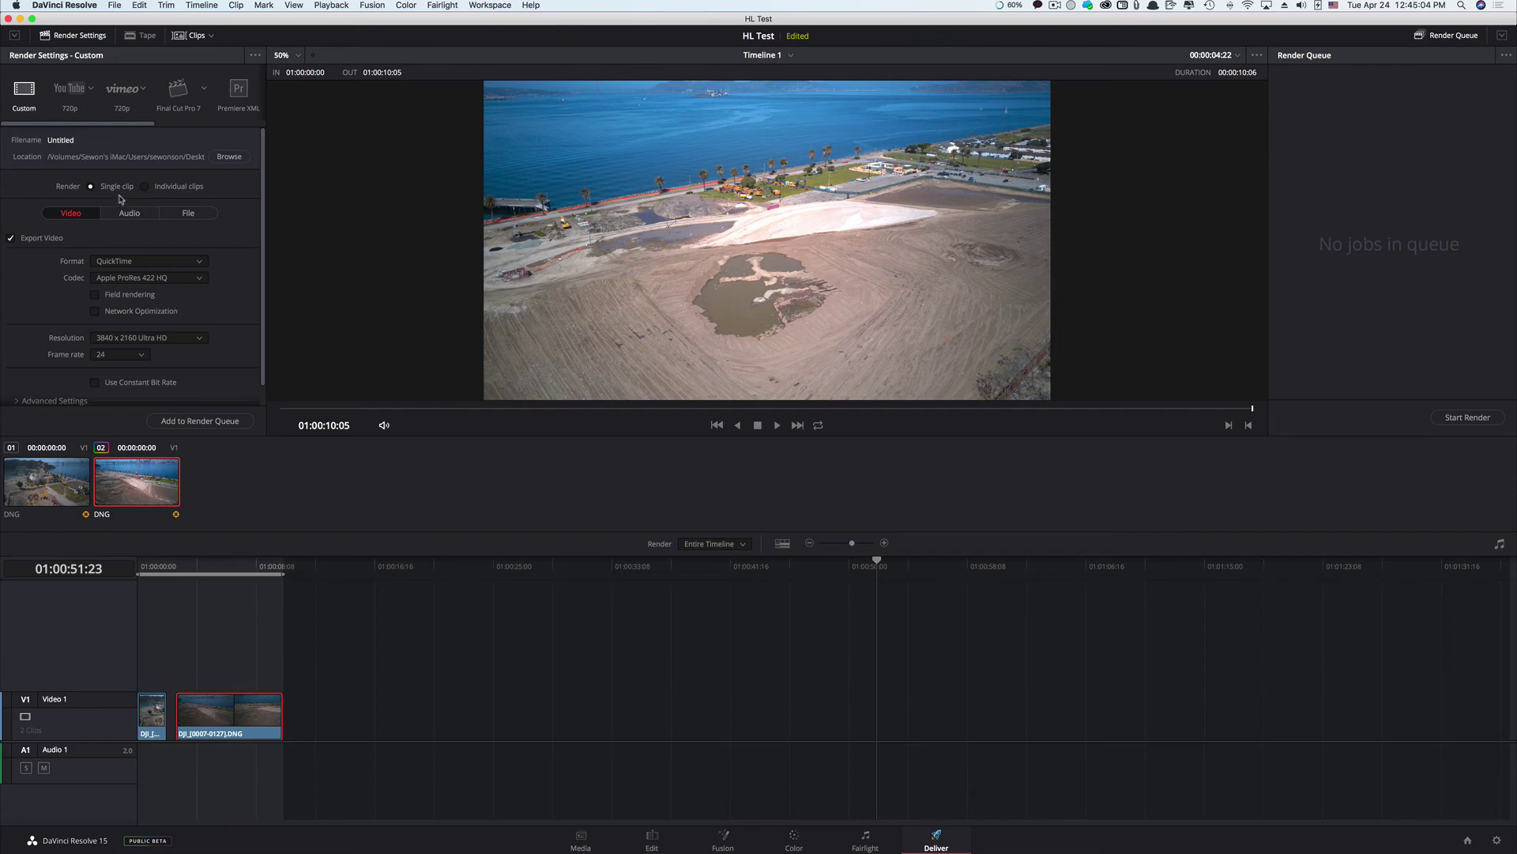
pyautogui.click(168, 187)
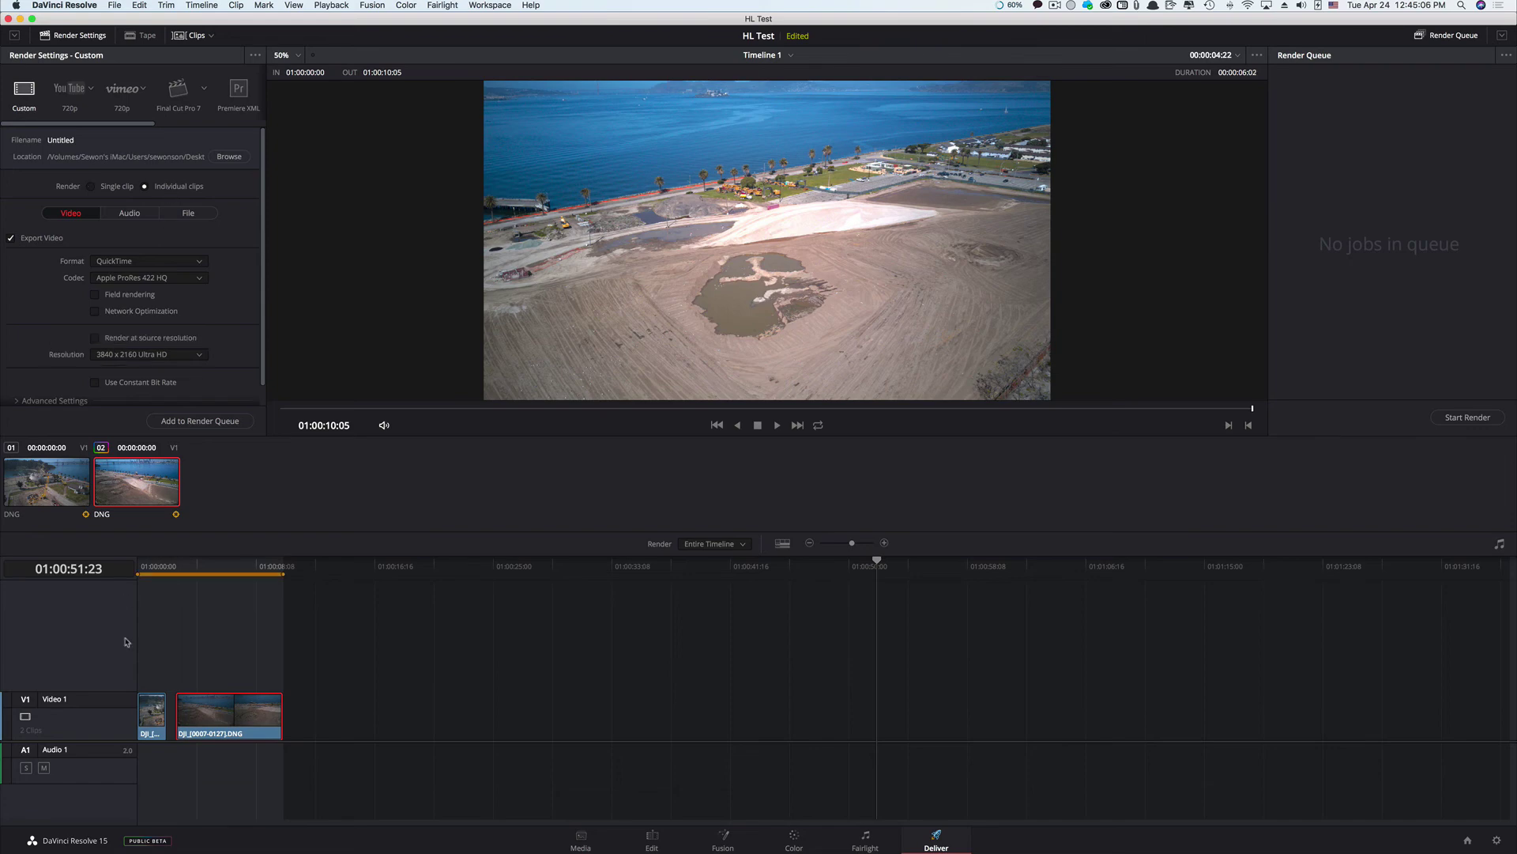
# Step: Select the first clip on the timeline and set the render mode to Single clip
pyautogui.click(147, 712)
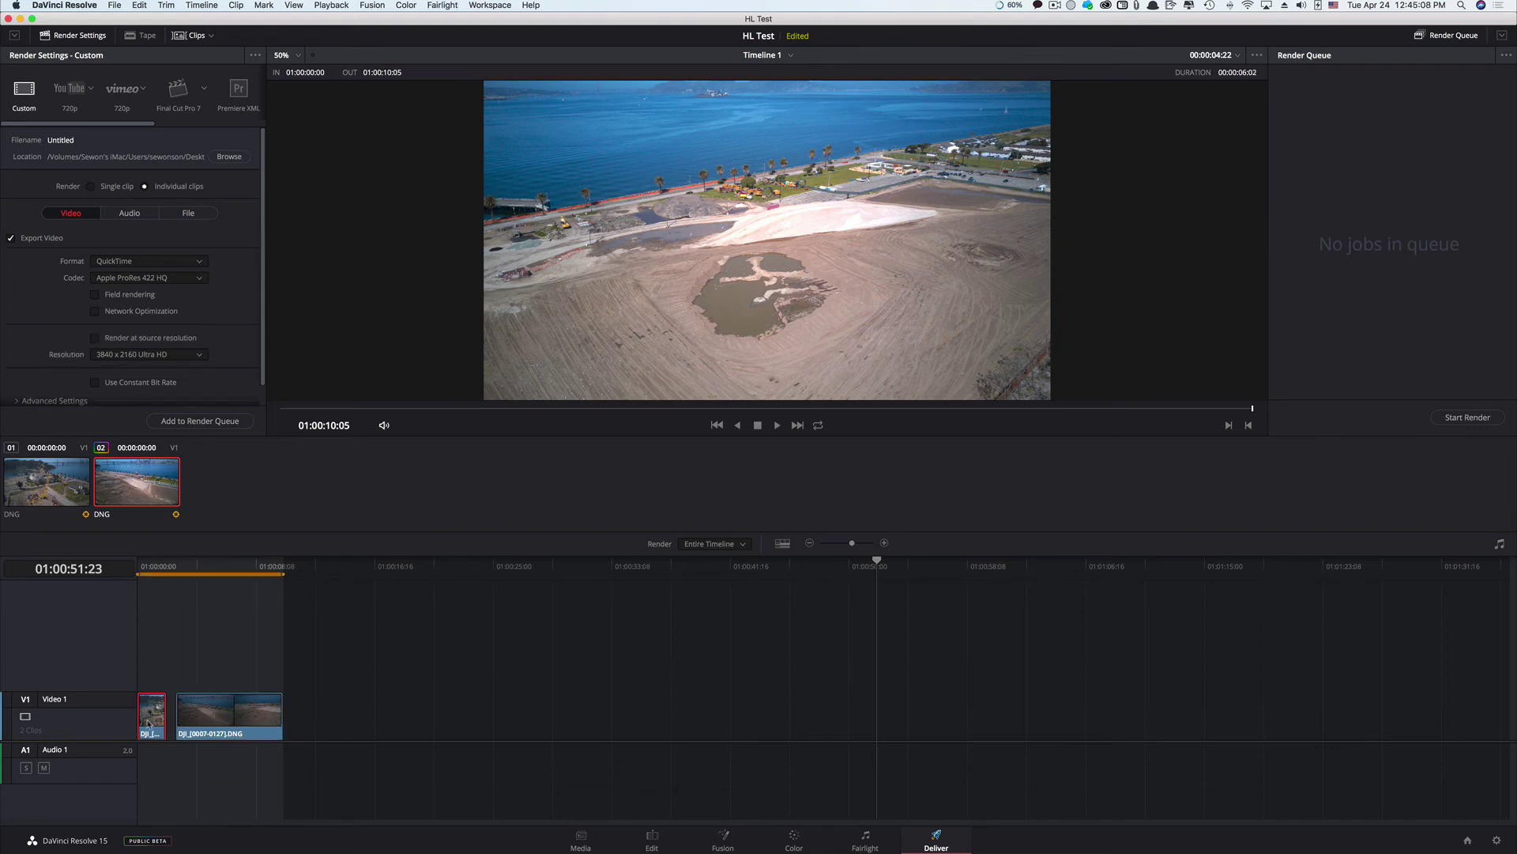
pyautogui.click(230, 732)
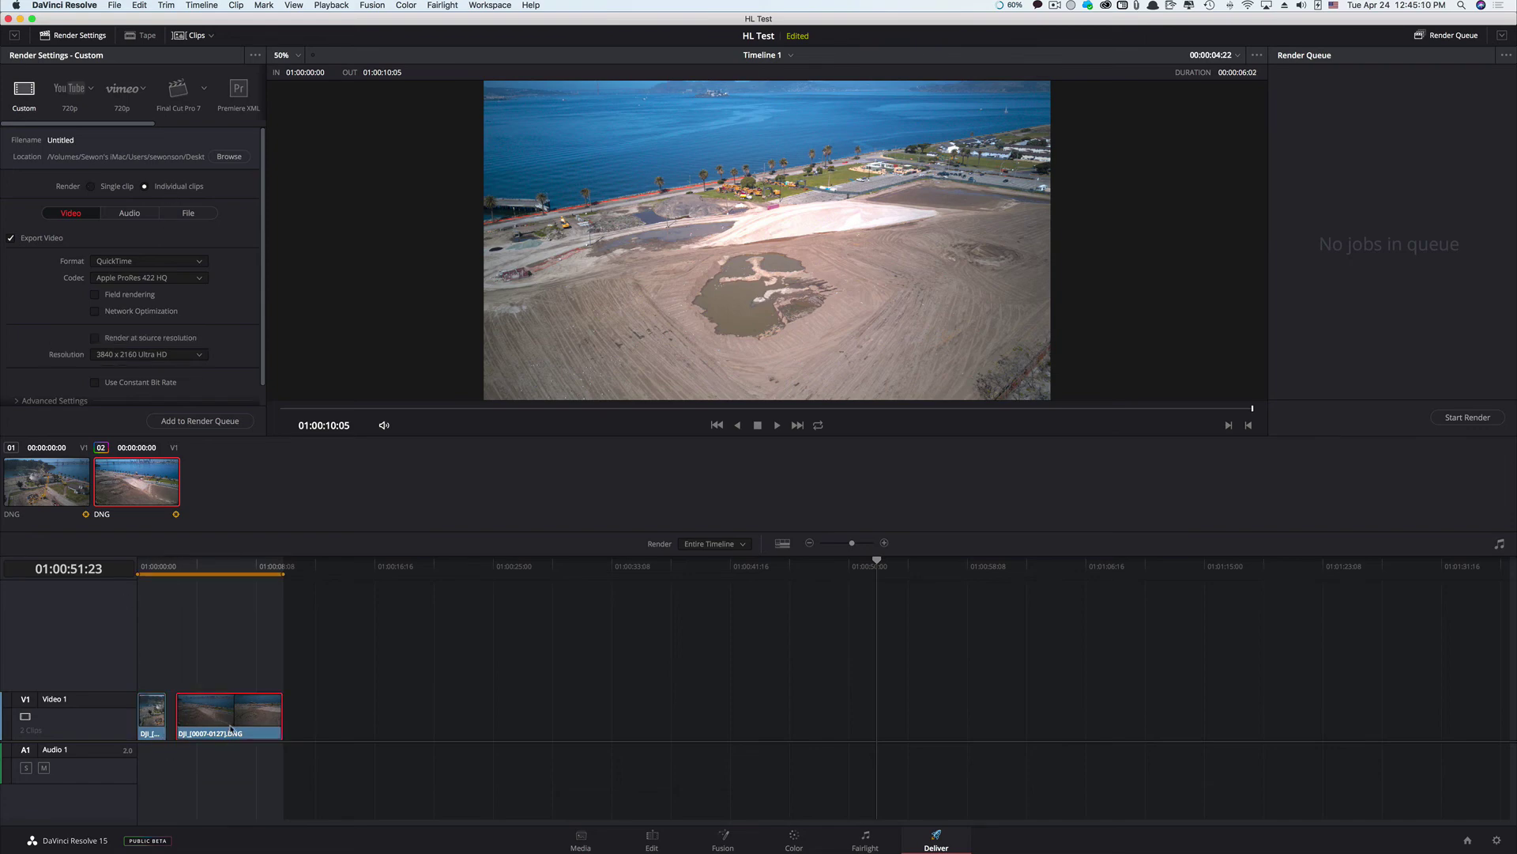
pyautogui.click(153, 708)
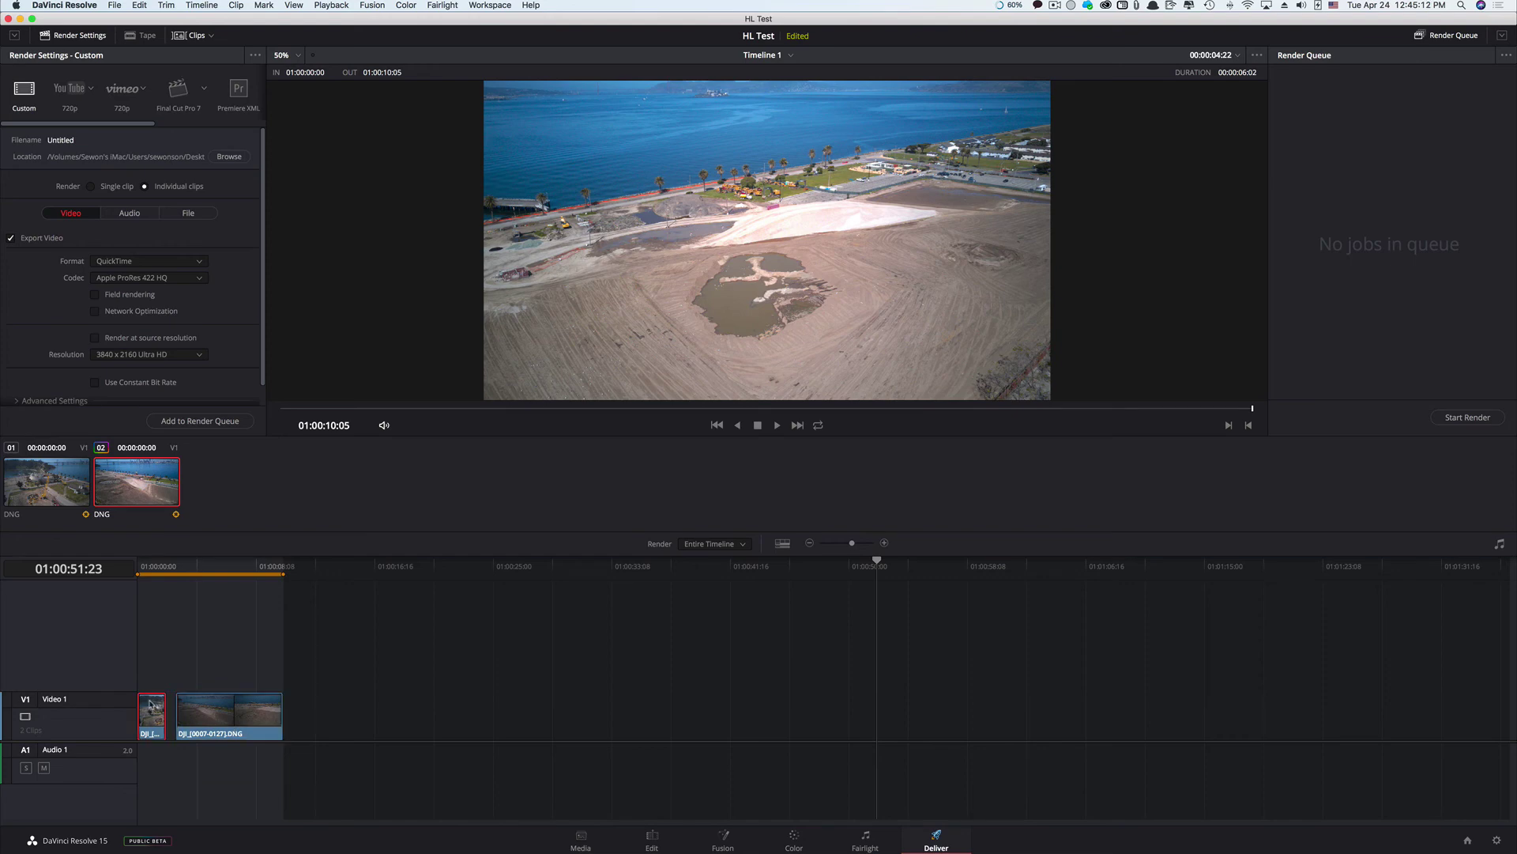
pyautogui.click(91, 188)
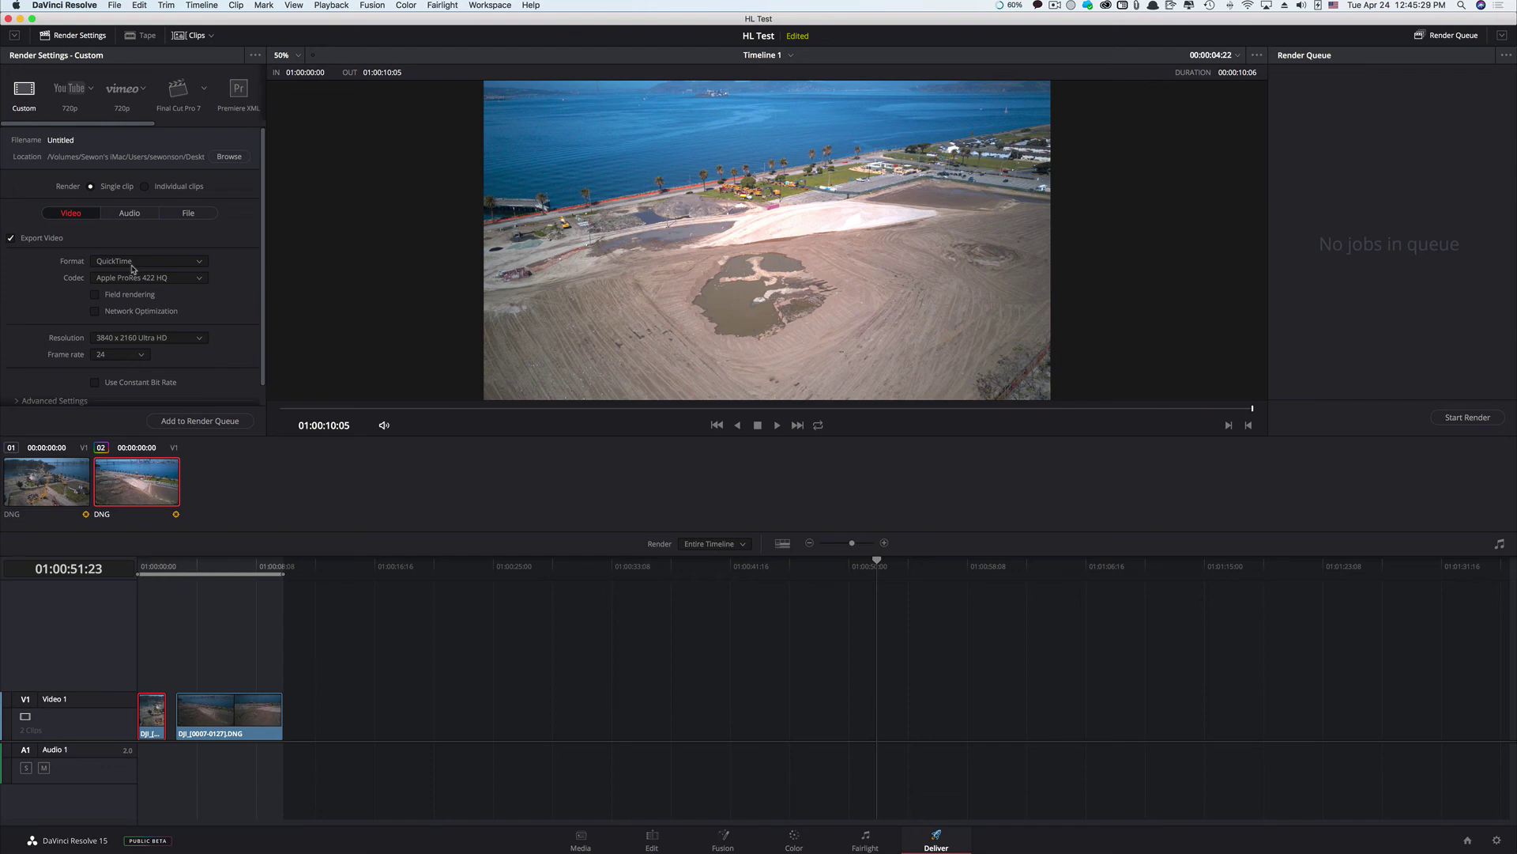
# Step: Keep the QuickTime format, set the render codec to Apple ProRes 422 and choose the 3840 x 2160 Ultra HD resolution
pyautogui.click(171, 263)
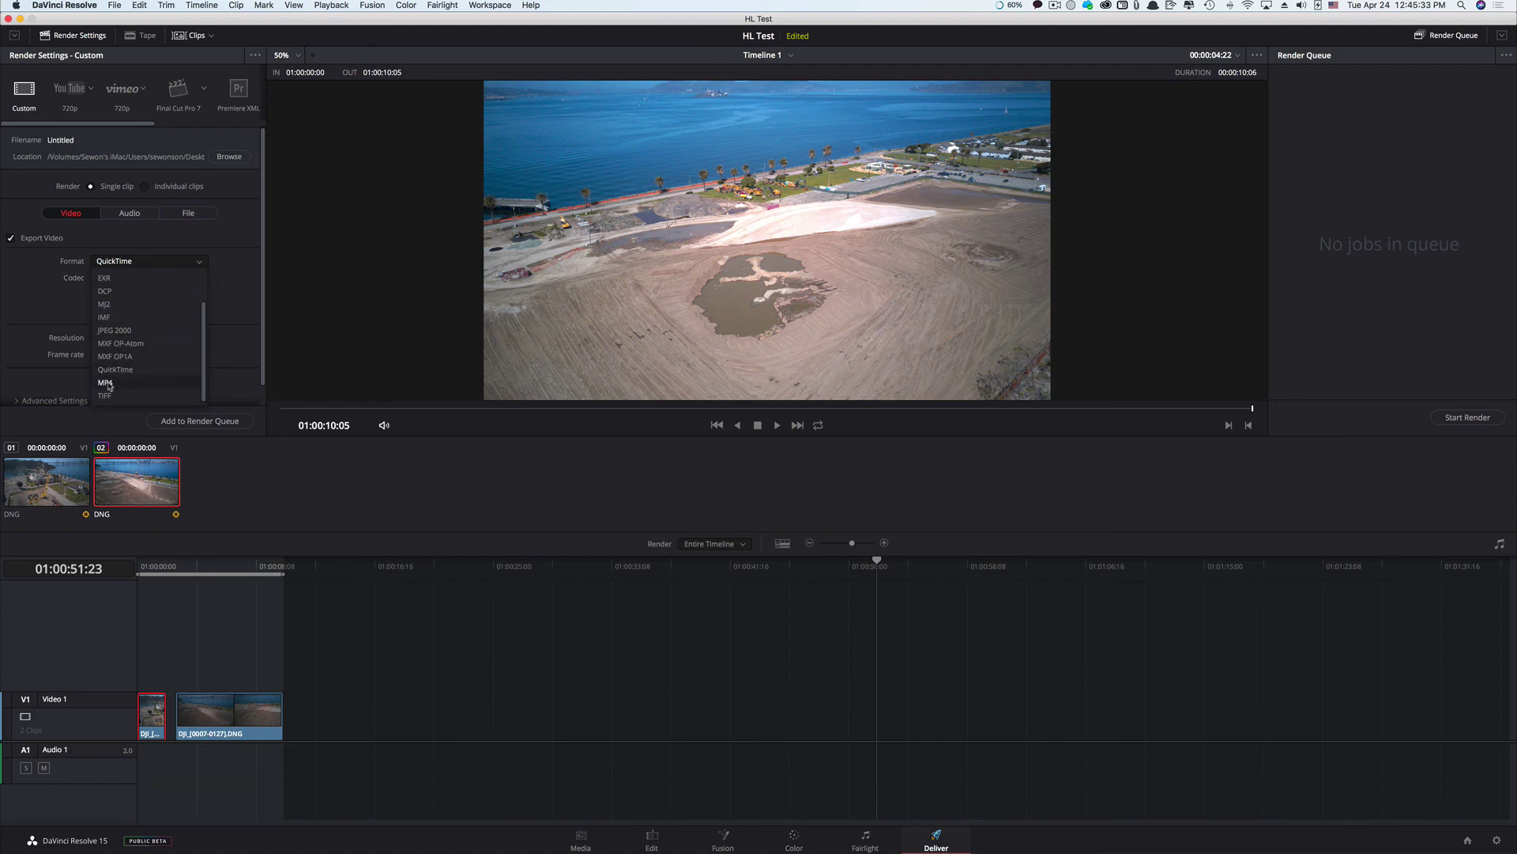
pyautogui.click(235, 246)
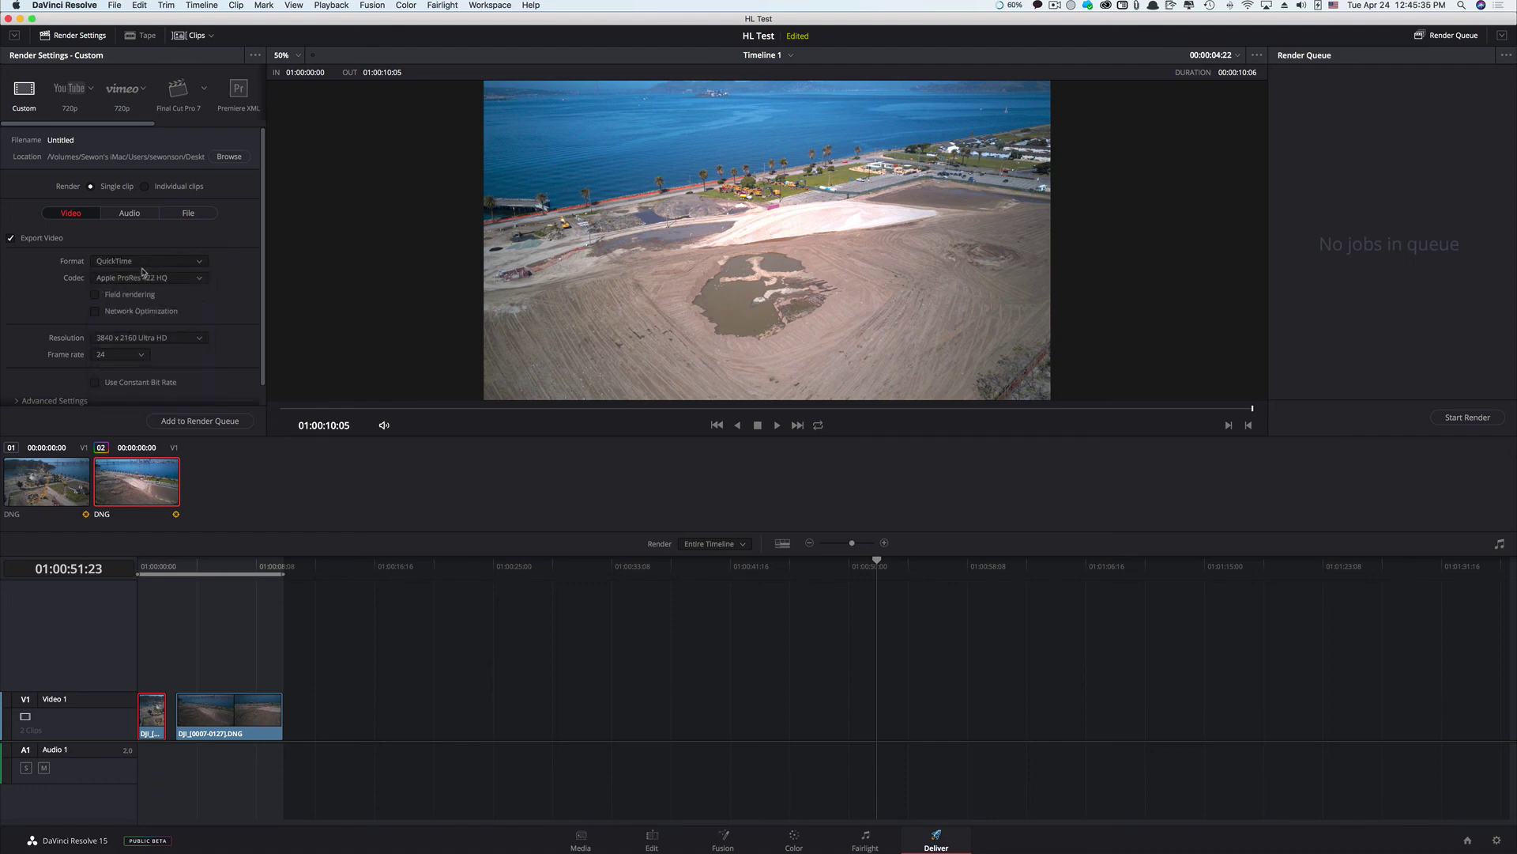
pyautogui.click(168, 278)
pyautogui.click(158, 291)
pyautogui.click(173, 280)
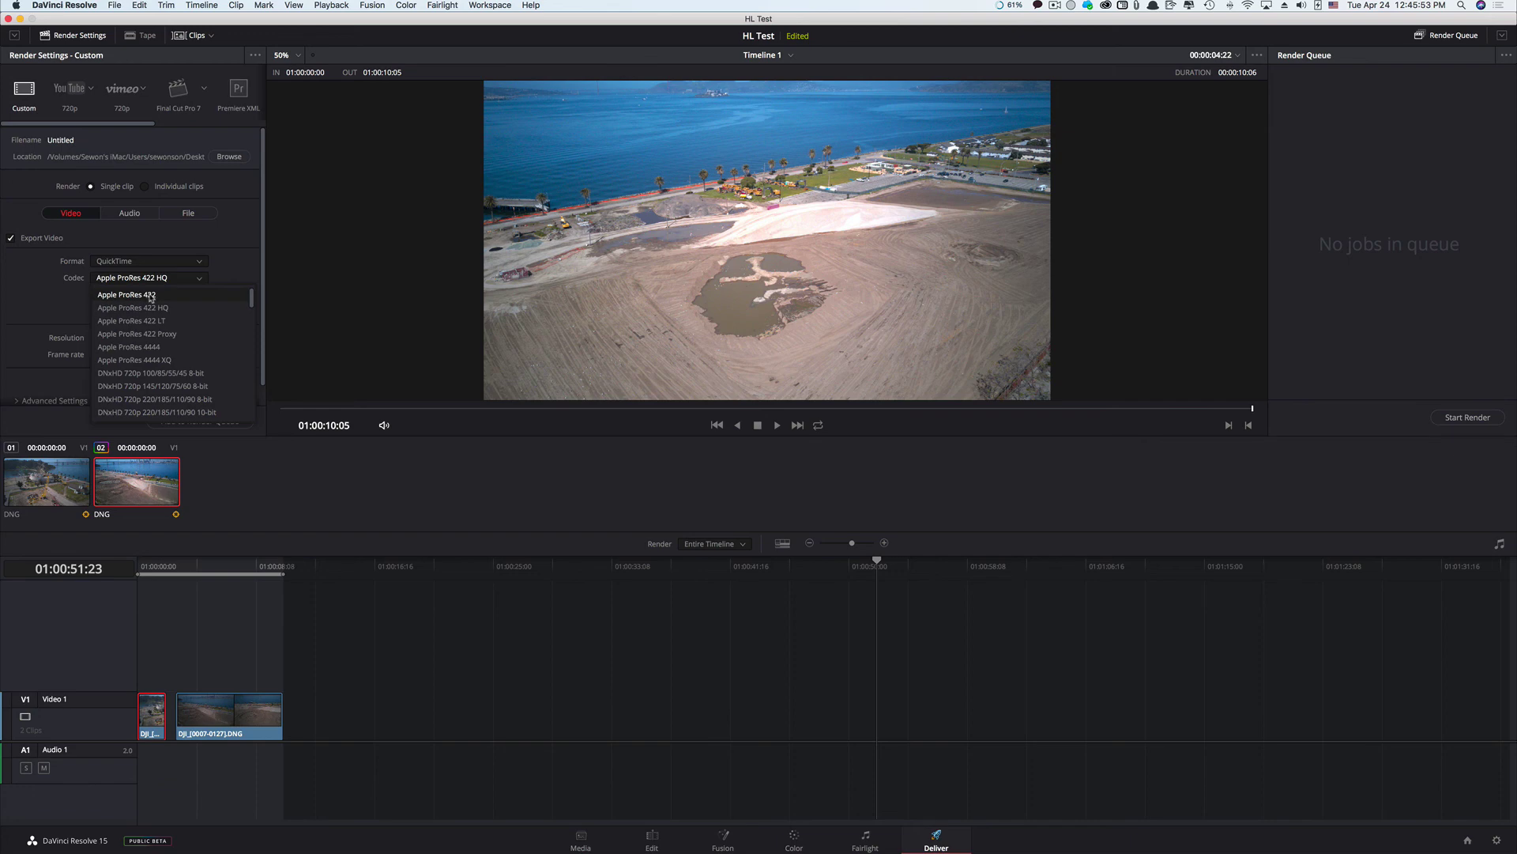
pyautogui.click(151, 294)
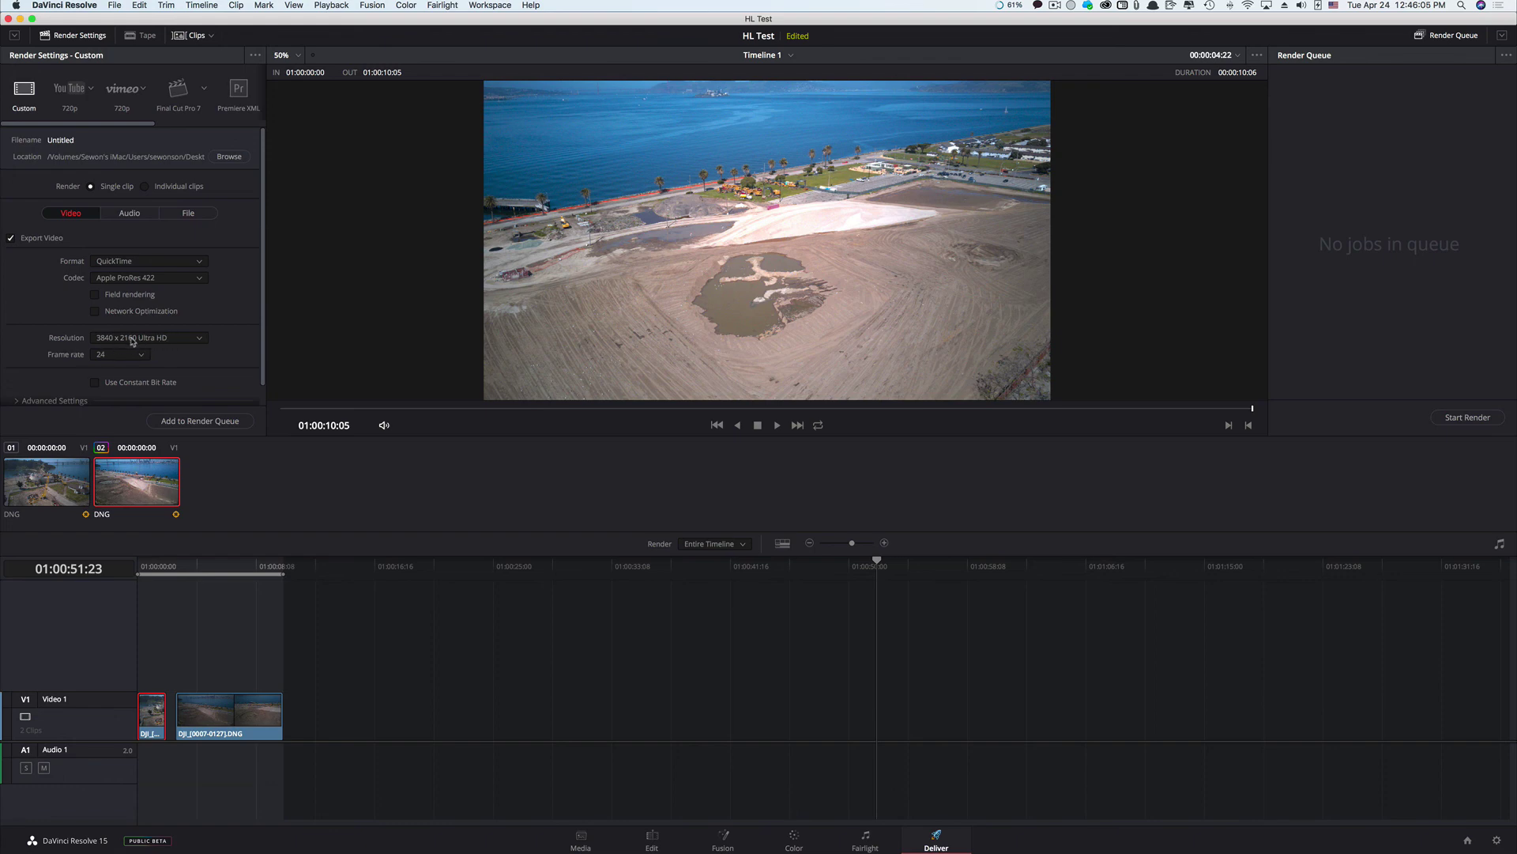
pyautogui.click(162, 340)
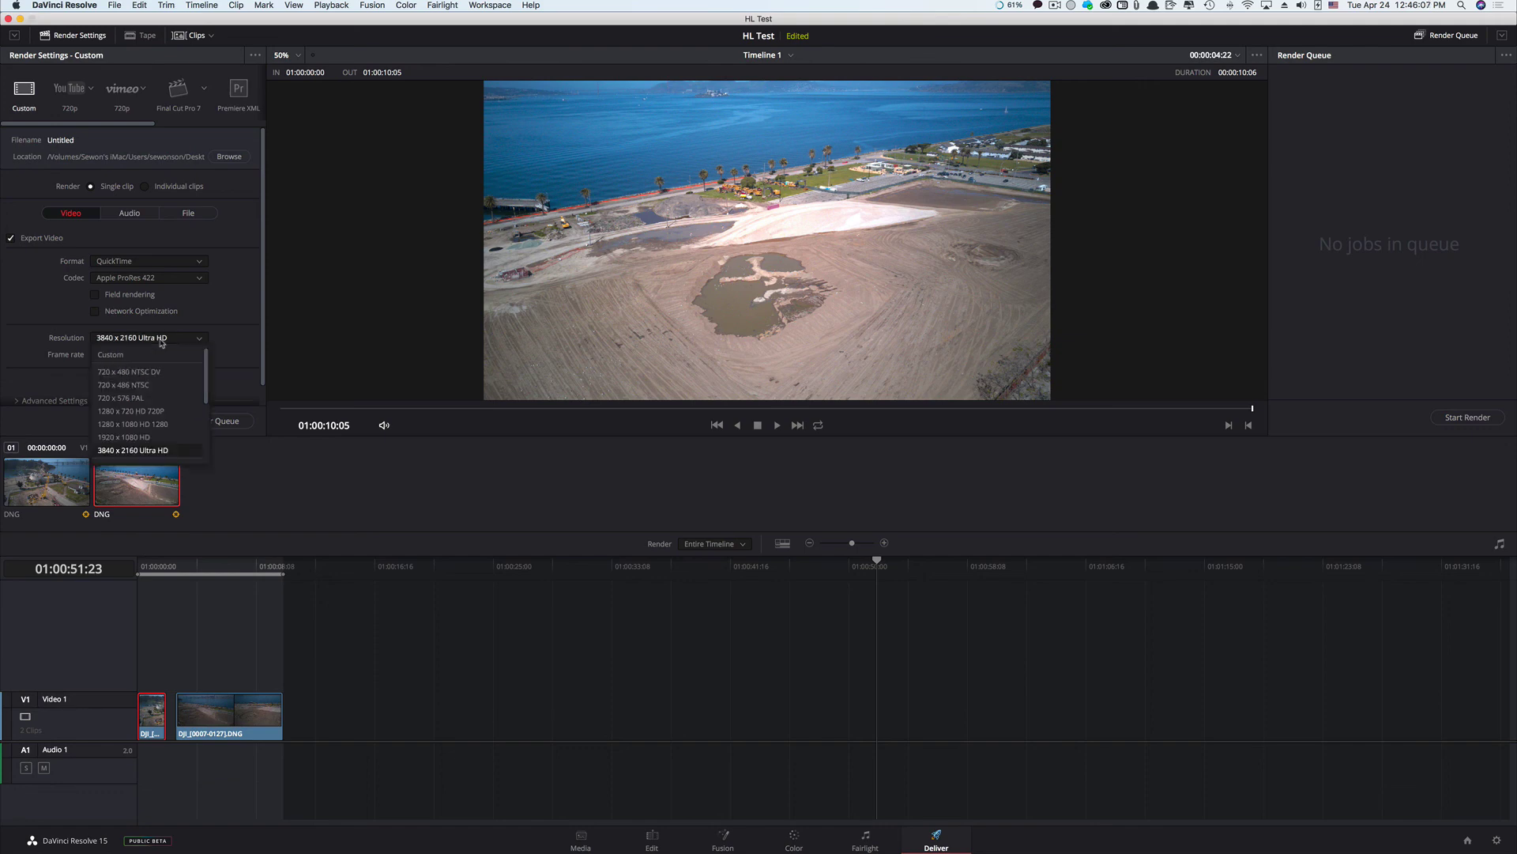
pyautogui.click(138, 449)
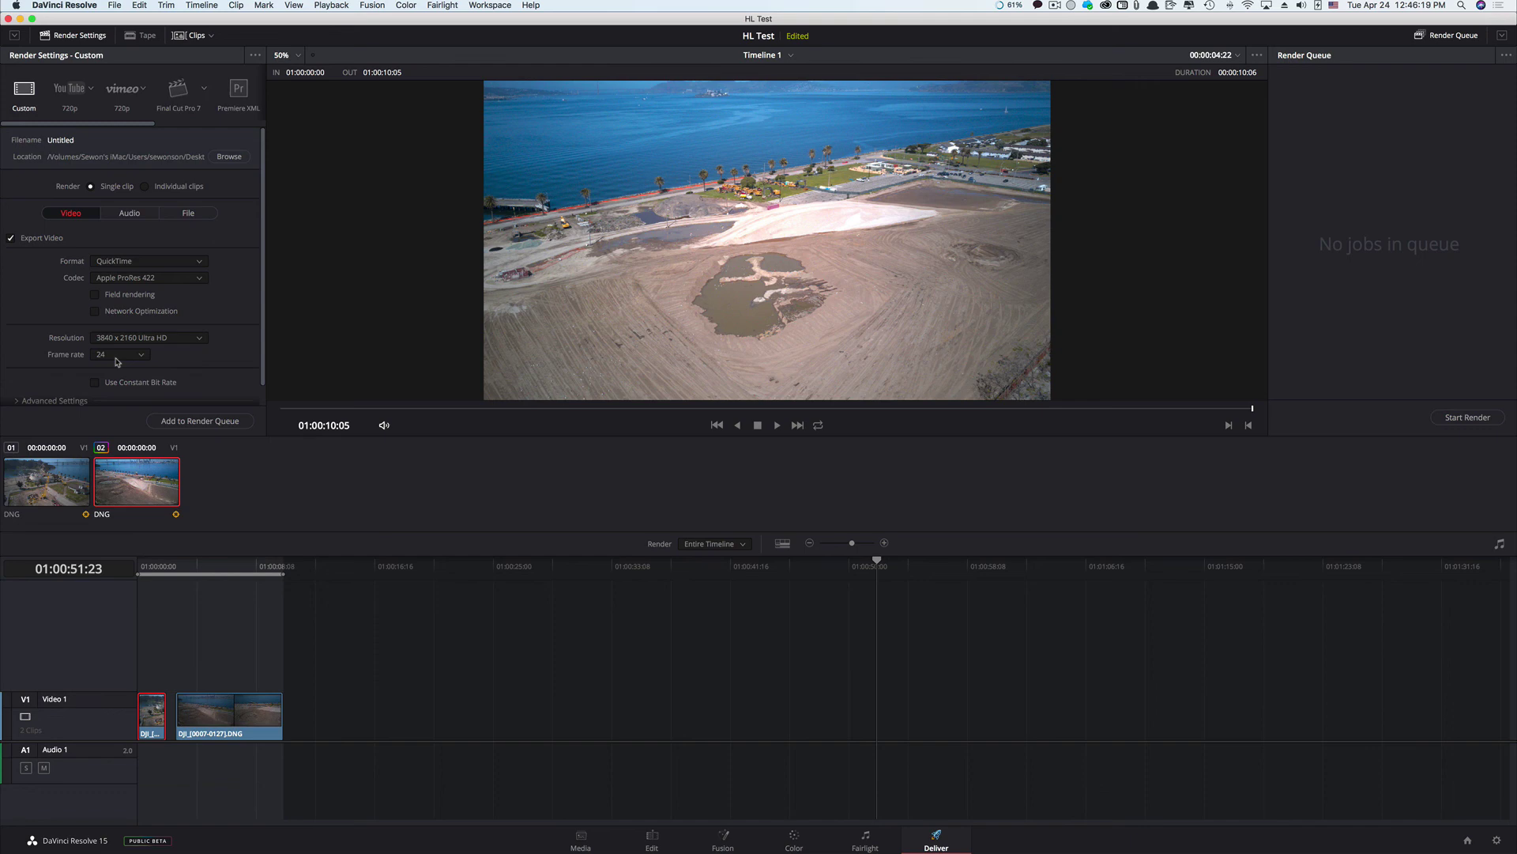
# Step: Add the timeline to the render queue and start rendering it
pyautogui.click(200, 421)
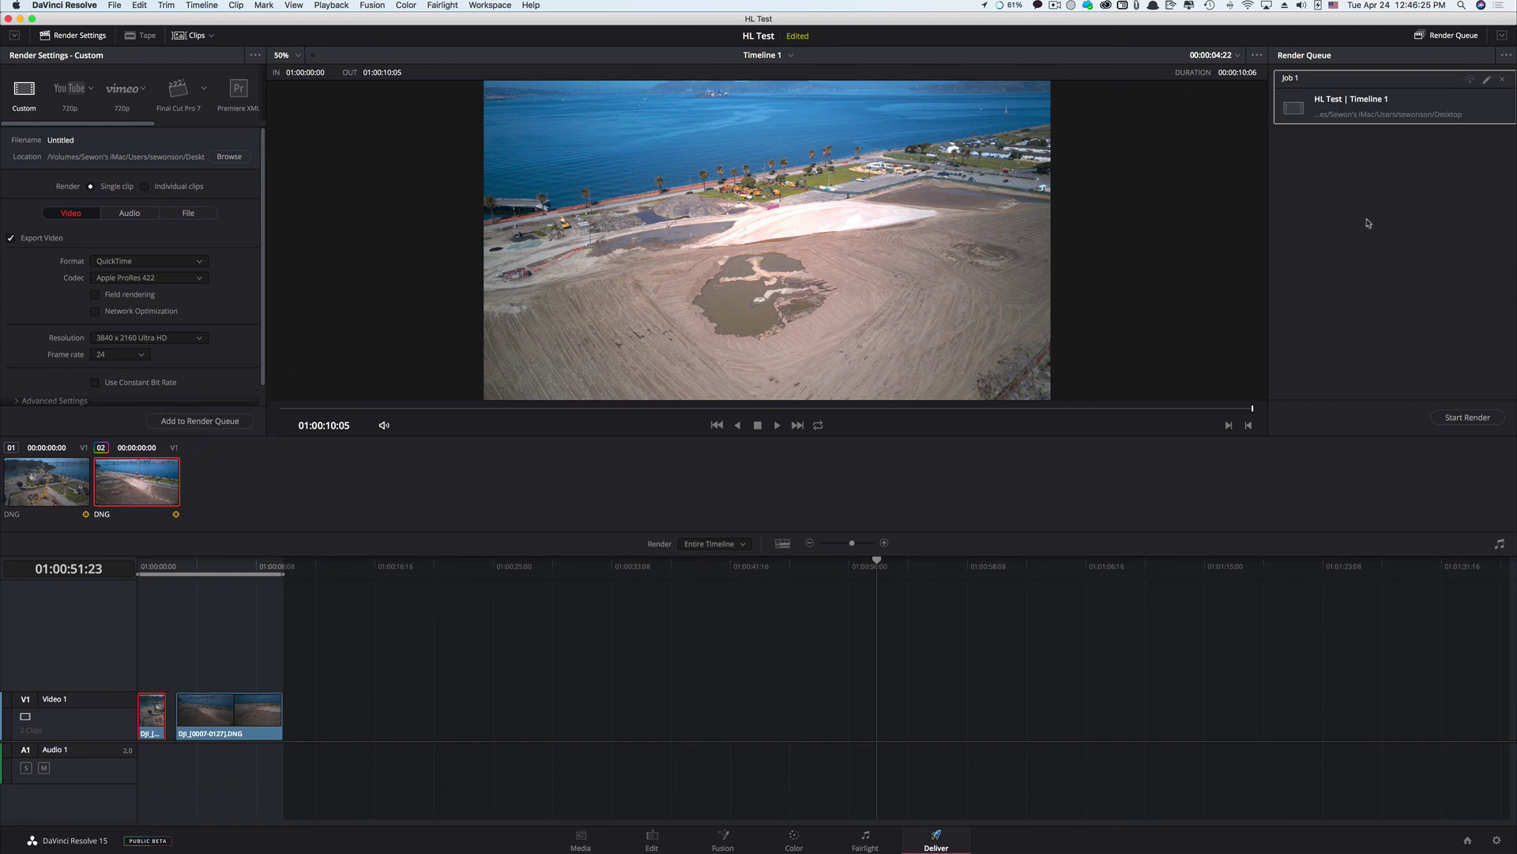
pyautogui.click(1467, 417)
# Step: Minimize the DaVinci Resolve window and close the TL 1 and TL 2 folder windows in Finder
pyautogui.click(20, 18)
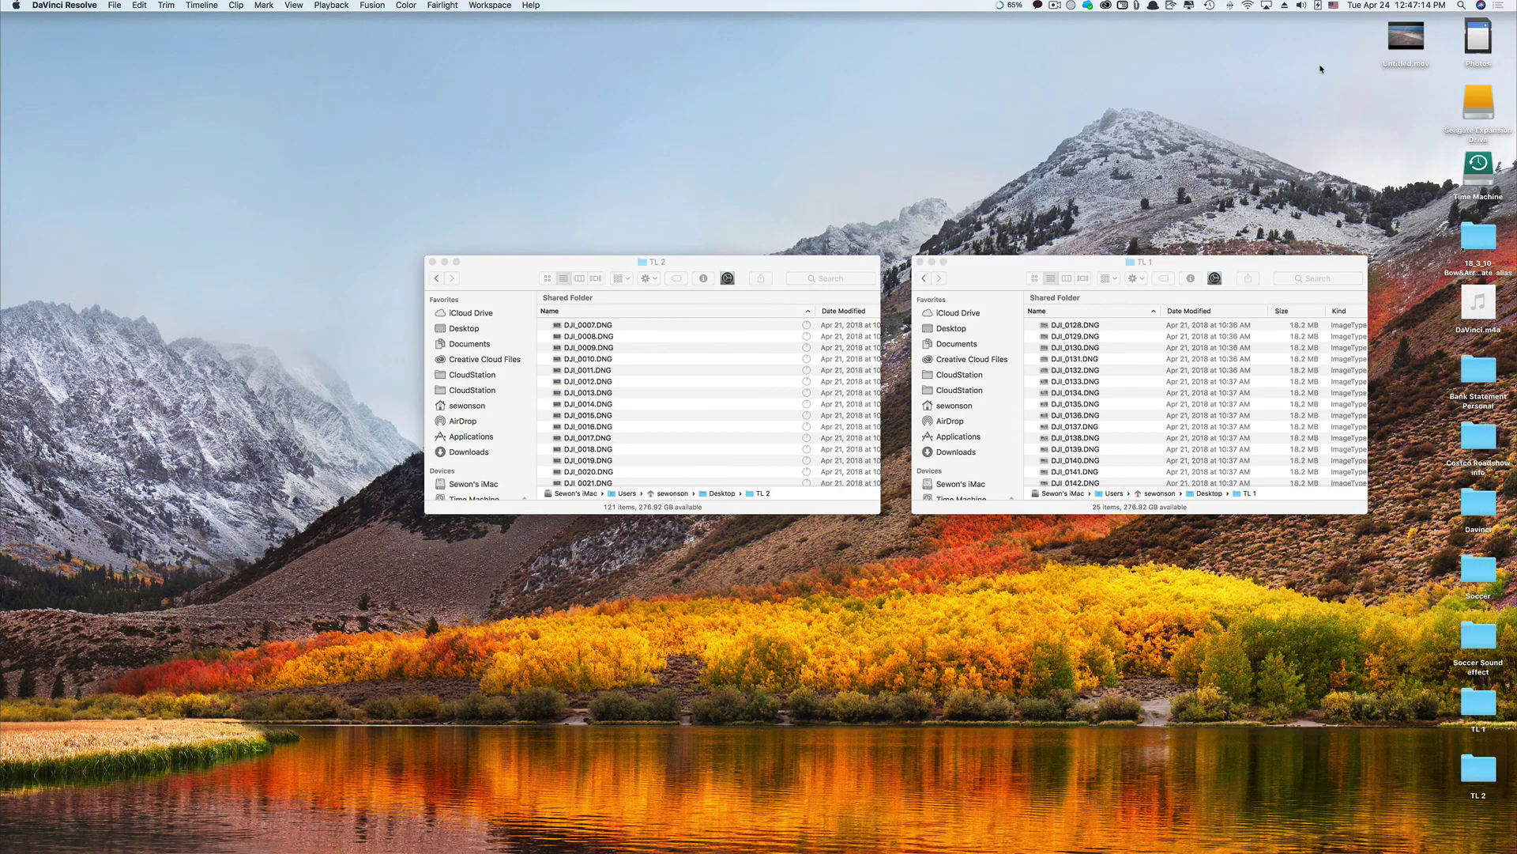
pyautogui.click(919, 262)
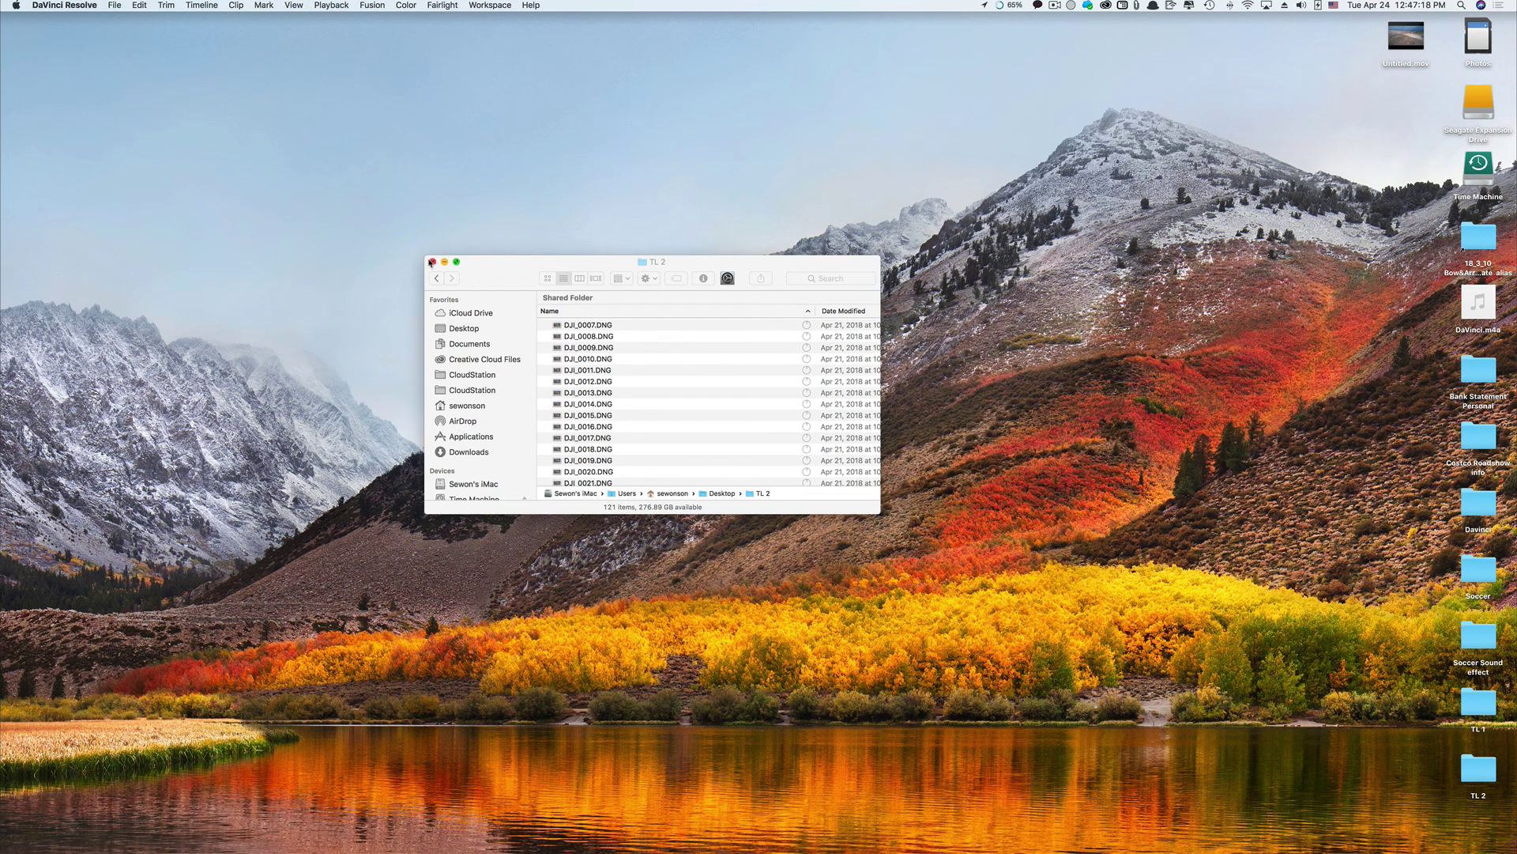
pyautogui.click(433, 261)
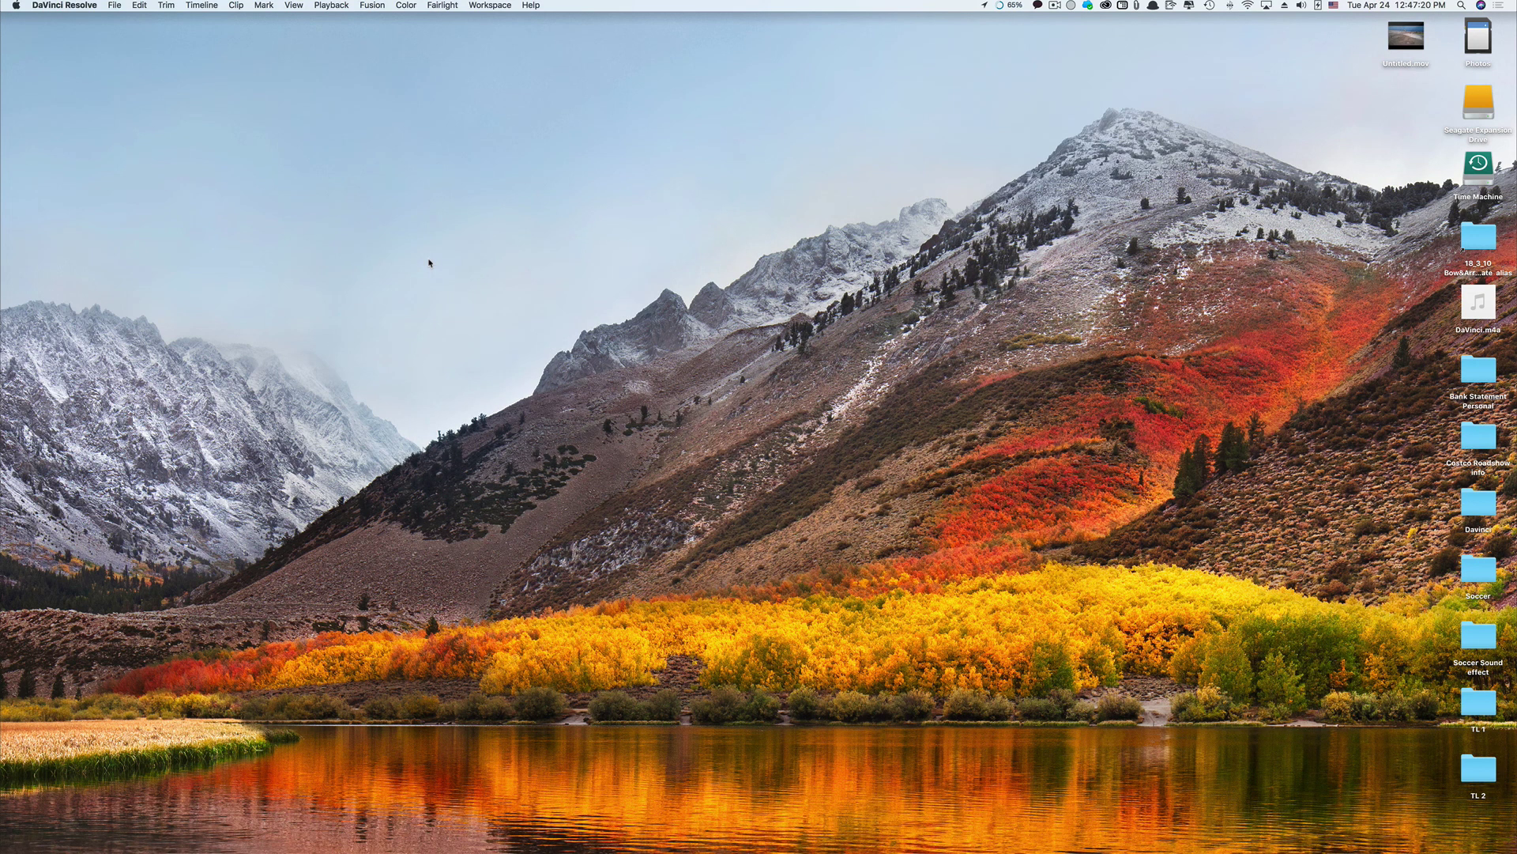